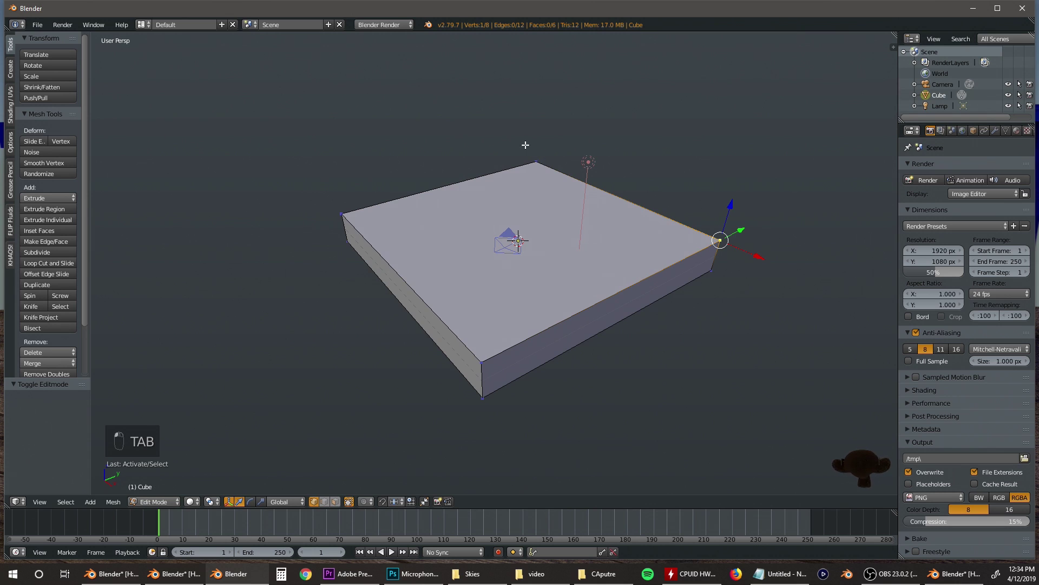
- Inset the slab's top face by about 0.067 and extrude it down about 1.89 to hollow out a tray
right_click(336, 212, "shift")
right_click(479, 359, "shift")
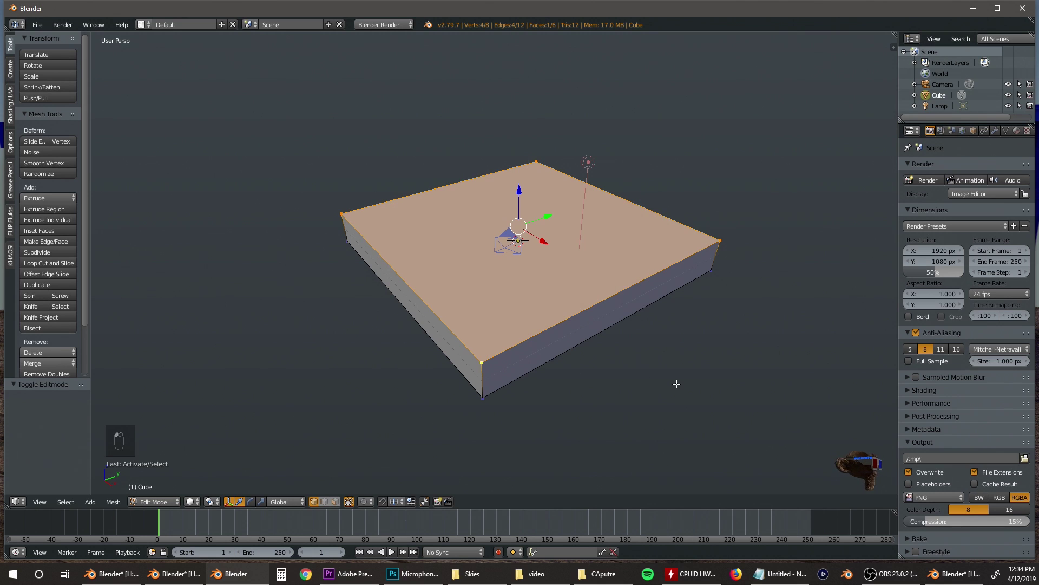
key("i")
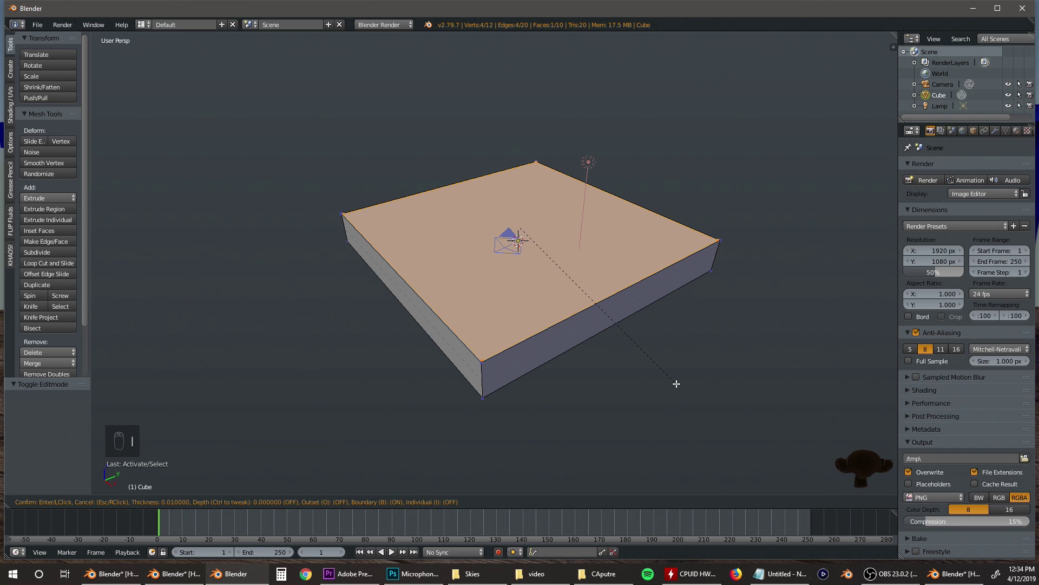
left_click(667, 375)
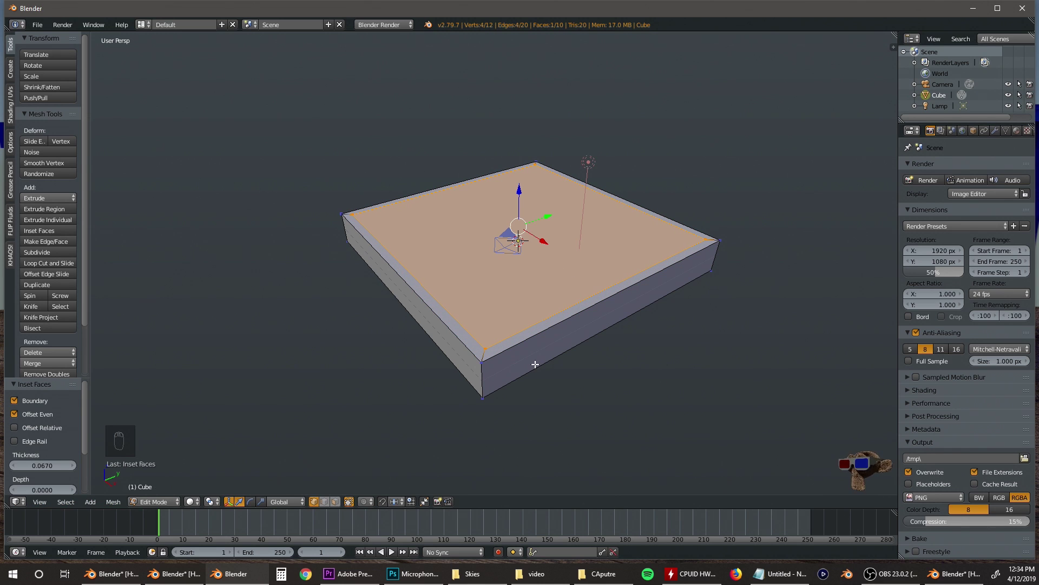
key("e")
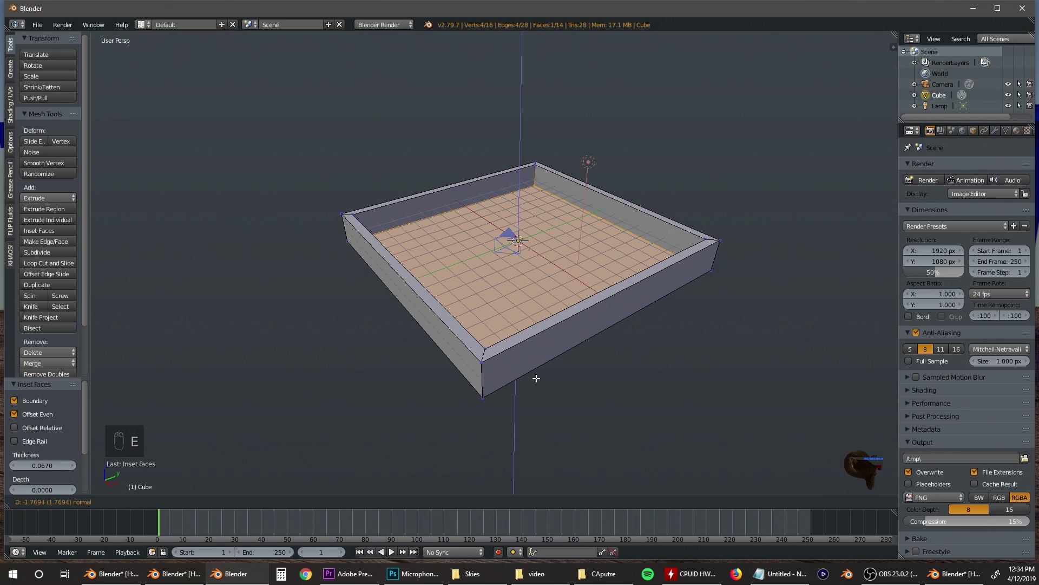
left_click(536, 381)
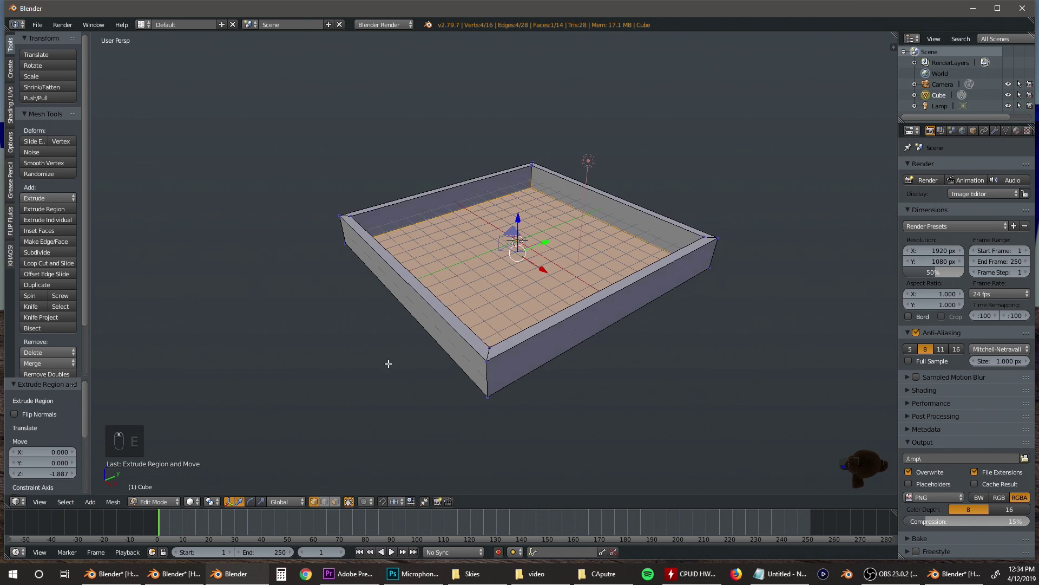
- Raise the tray's inner floor along Z by about 0.085 in wireframe front view, and return to Object Mode
key("z")
mouse_move(436, 360)
middle_mouse_down()
mouse_move(471, 339)
mouse_move(437, 353)
mouse_move(445, 346)
middle_mouse_up()
key("KP_1")
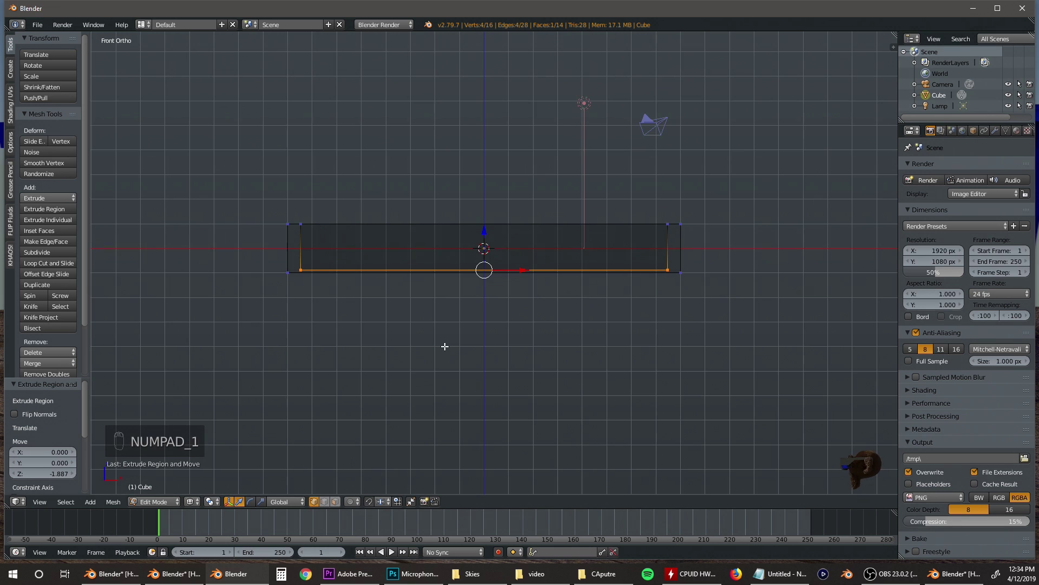
scroll(444, 346, "up", 3)
scroll(462, 251, "up", 1)
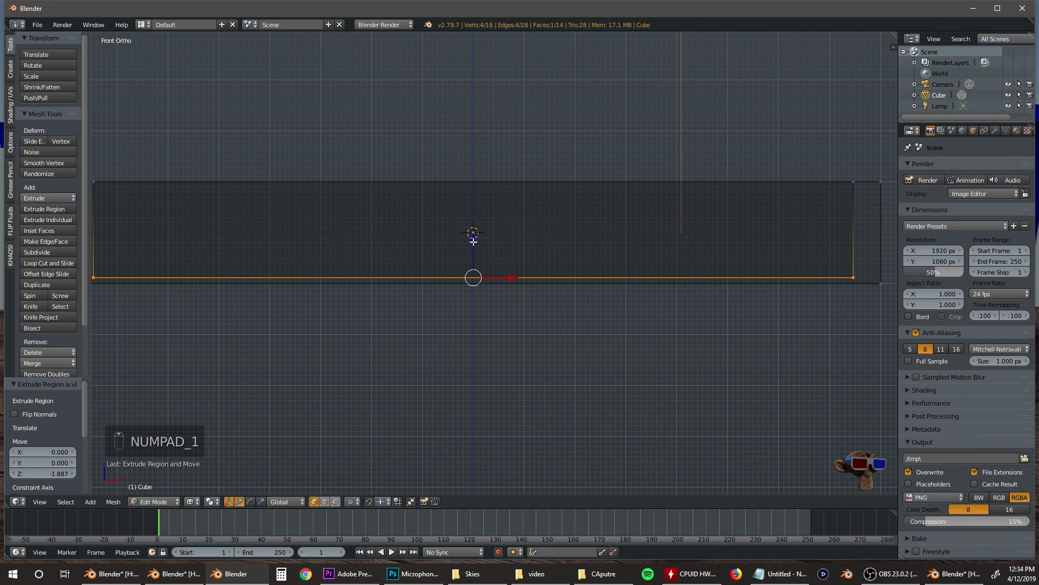
key("g")
key("z")
left_click(471, 239)
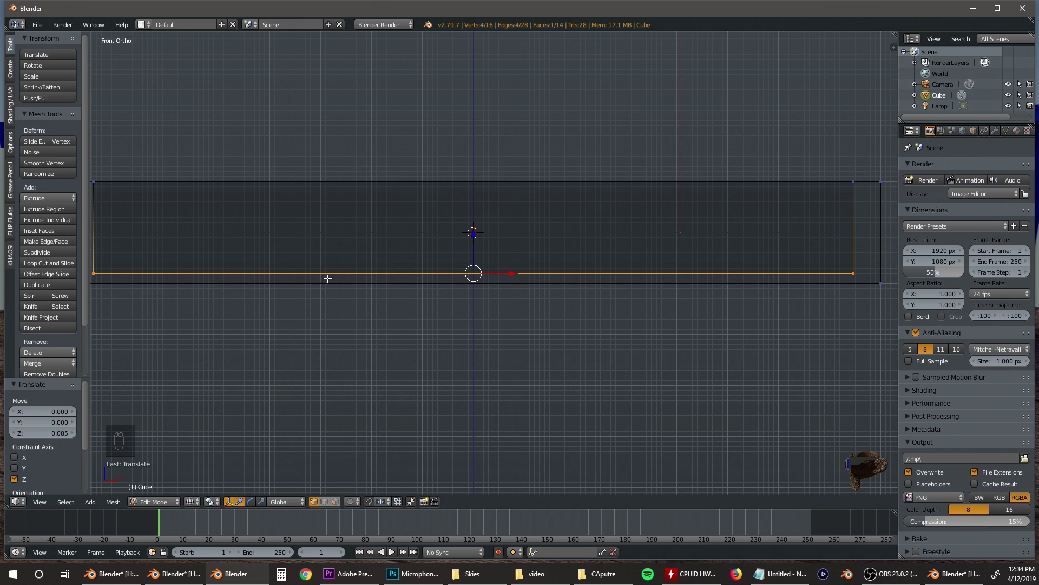
middle_click_drag(567, 270, 416, 290)
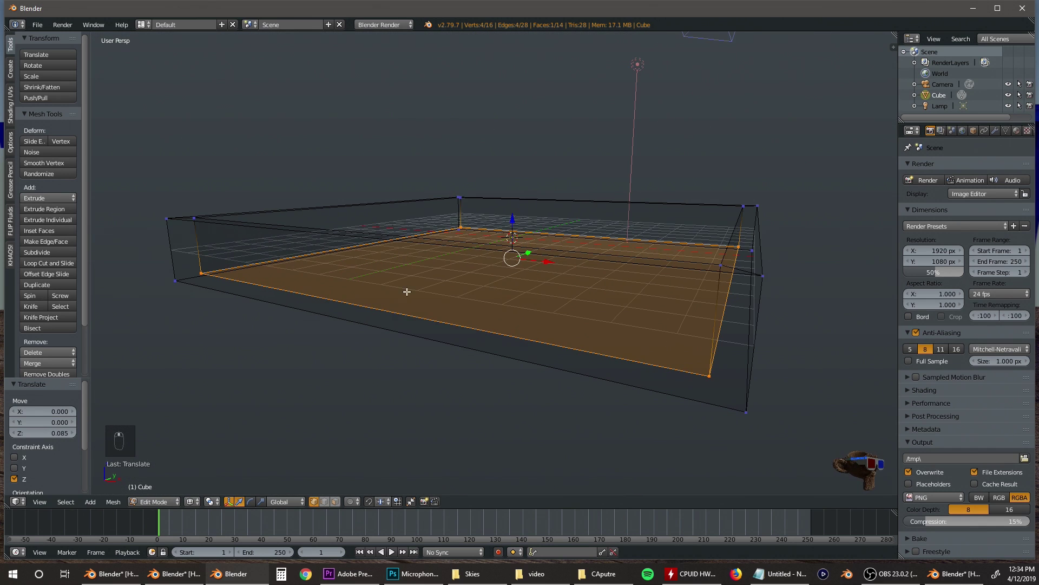
key("Tab")
- Duplicate the tray and move the copy straight up along Z so that it floats well above the original
middle_click_drag(500, 284, 565, 287)
scroll(565, 287, "down", 2)
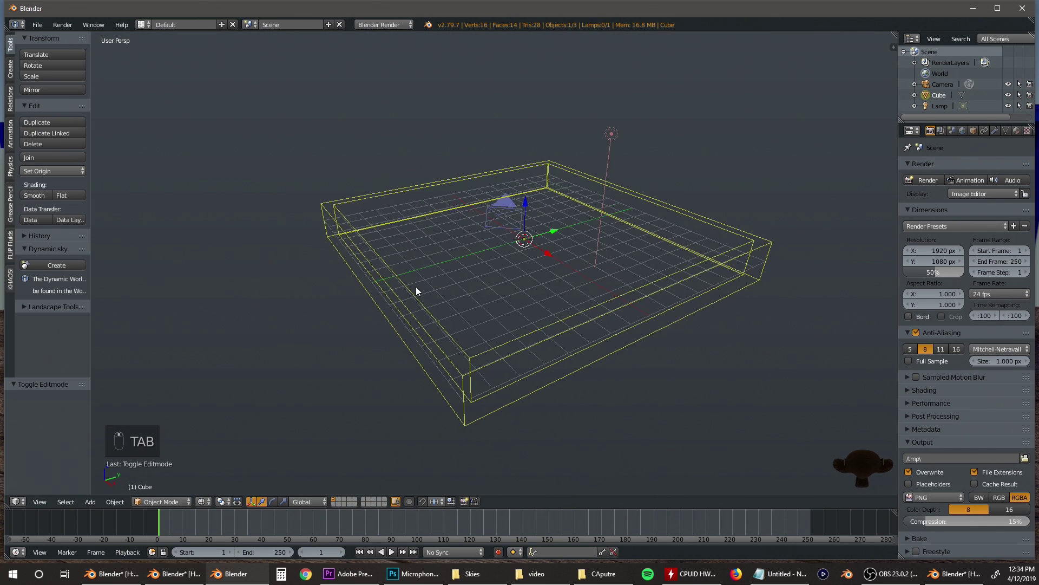
middle_click_drag(414, 285, 435, 293)
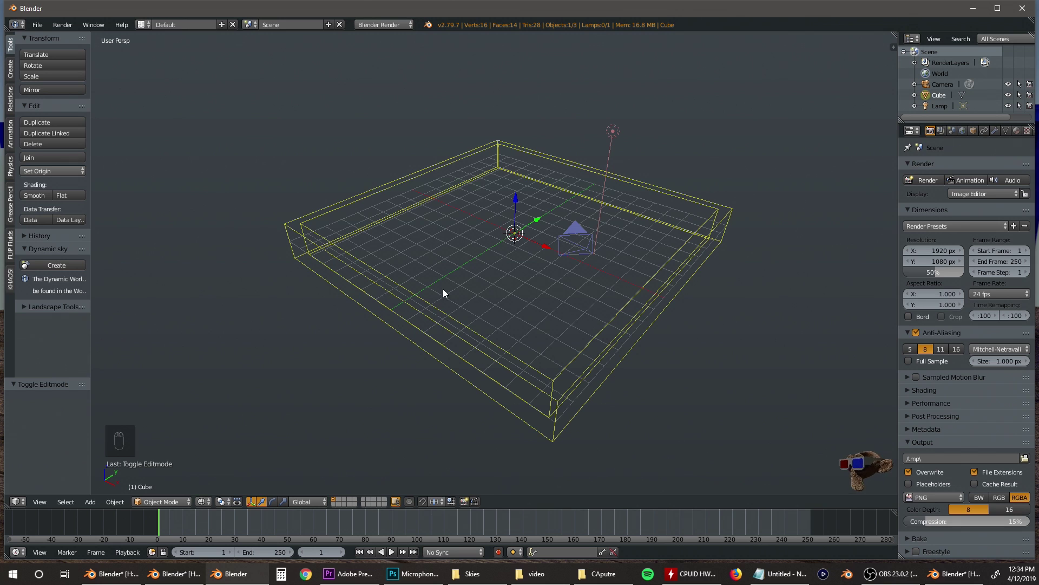
key("shift+d")
right_click(456, 284)
middle_click_drag(502, 206, 514, 187)
left_click_drag(514, 188, 525, 67)
middle_click_drag(525, 67, 515, 139)
scroll(514, 140, "down", 3)
left_click_drag(514, 140, 486, 327)
- Scale the upper tray to 0.4 and stretch it along X by a factor of about 1.44
middle_click_drag(487, 327, 549, 320)
type("s")
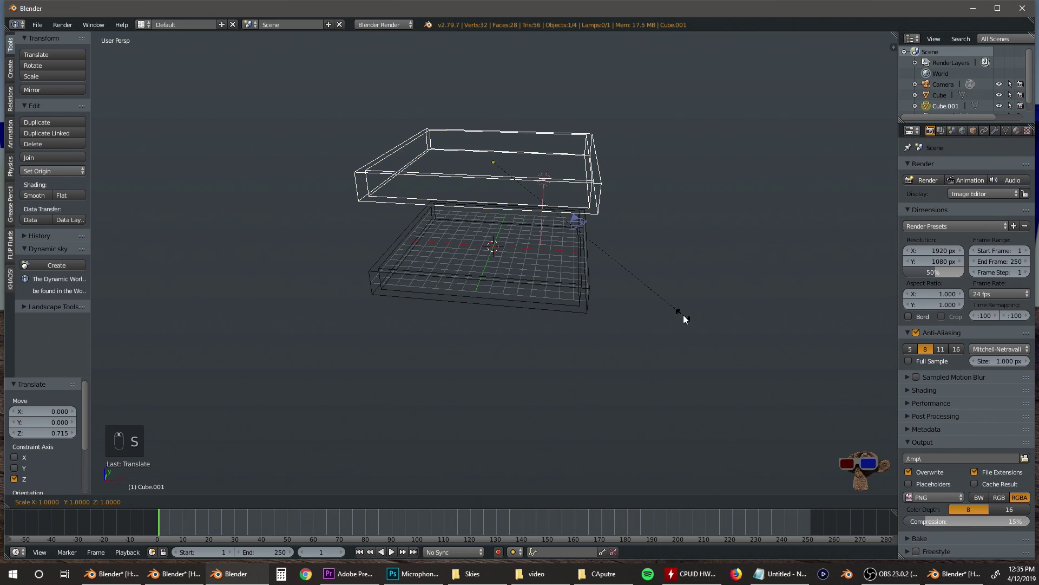
type("0.4")
key("Return")
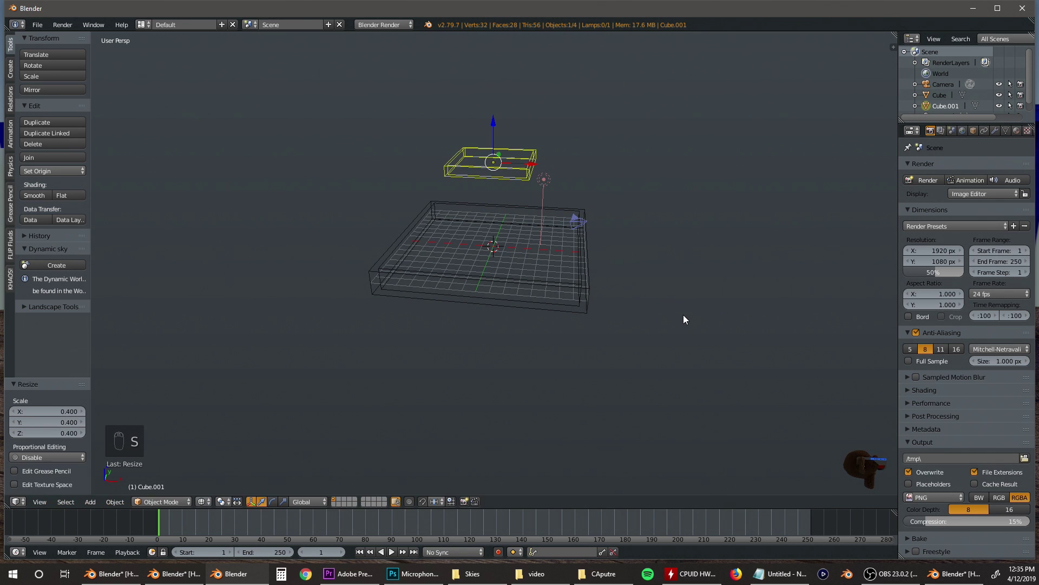
mouse_move(661, 266)
middle_mouse_down()
mouse_move(641, 281)
mouse_move(651, 272)
middle_mouse_up()
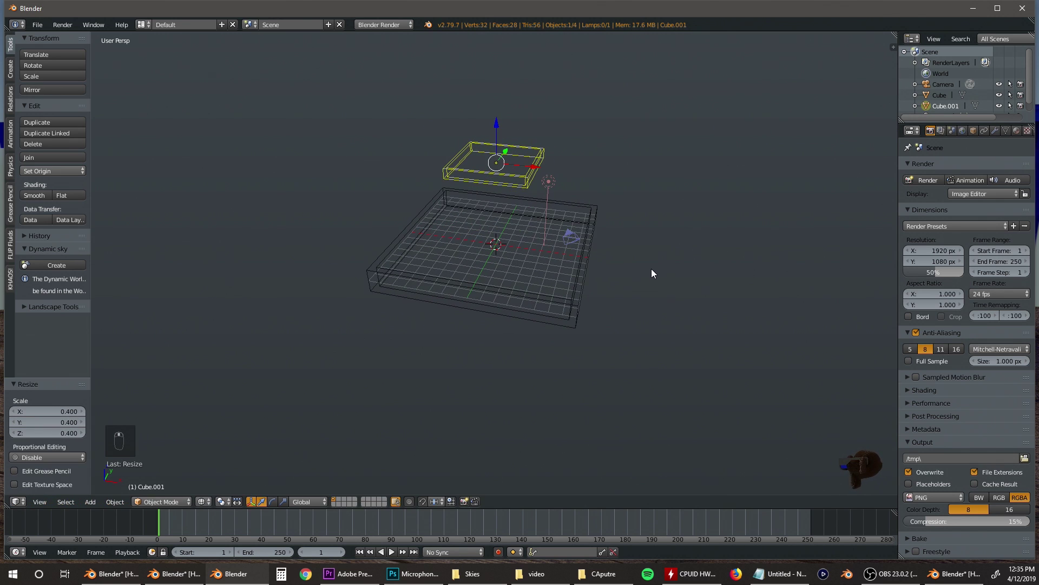
key("s")
key("x")
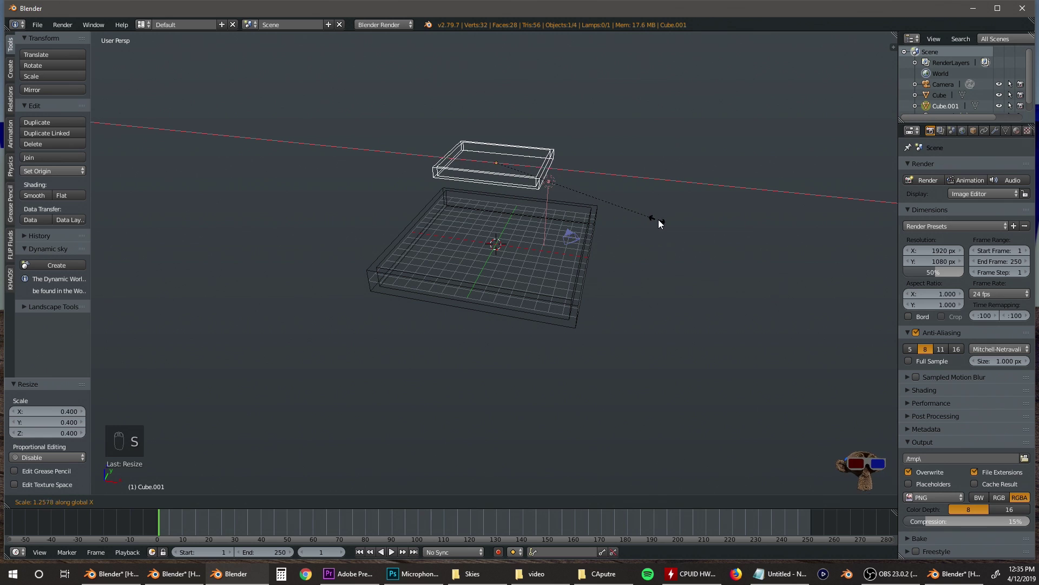
left_click(681, 224)
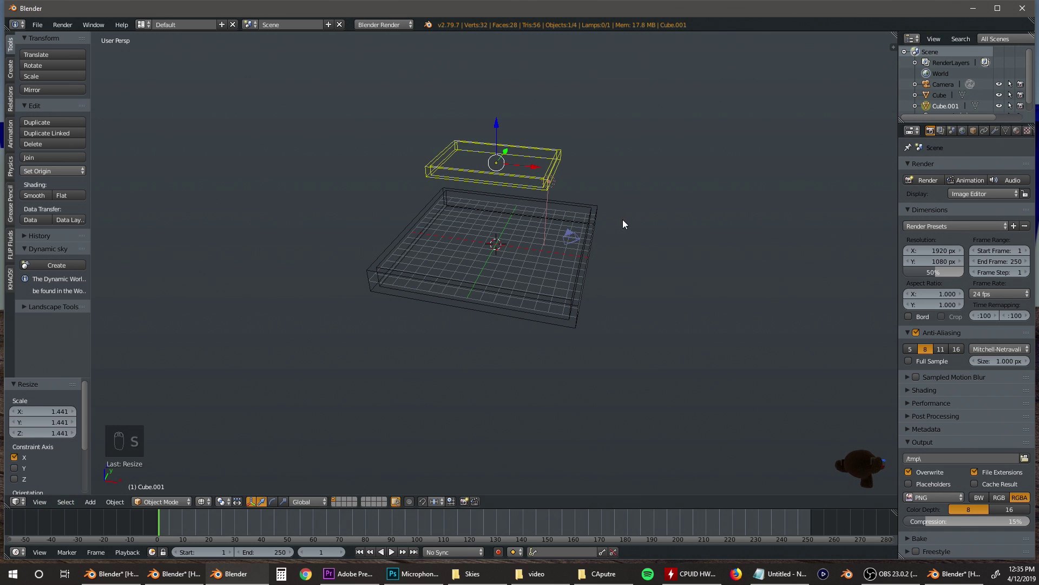
- Add a cube mesh at the scene centre and scale it by 8 so that it surrounds the trays
middle_click_drag(547, 229, 544, 235)
key("shift+a")
mouse_move(545, 235)
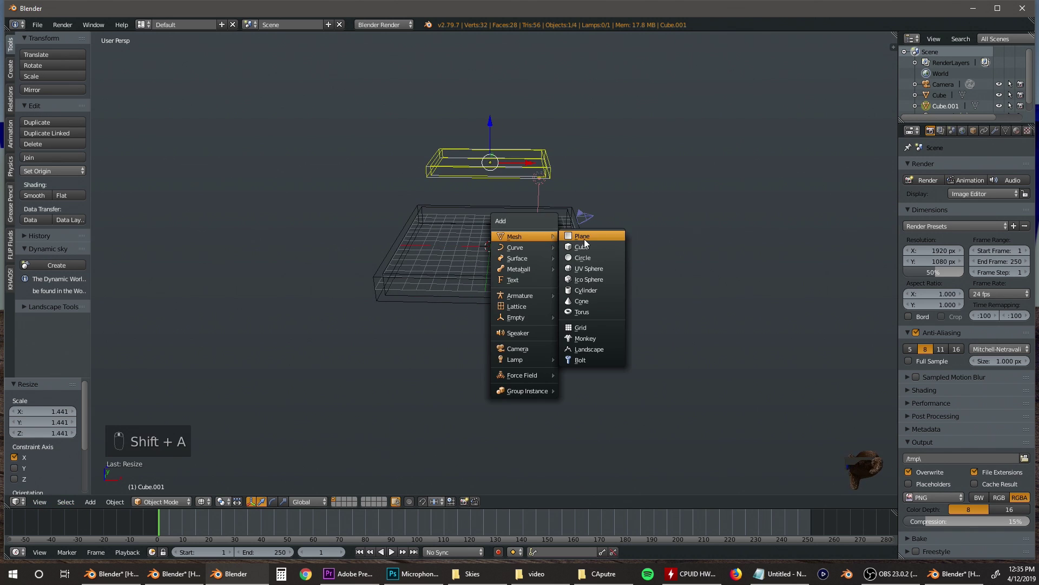
left_click(584, 247)
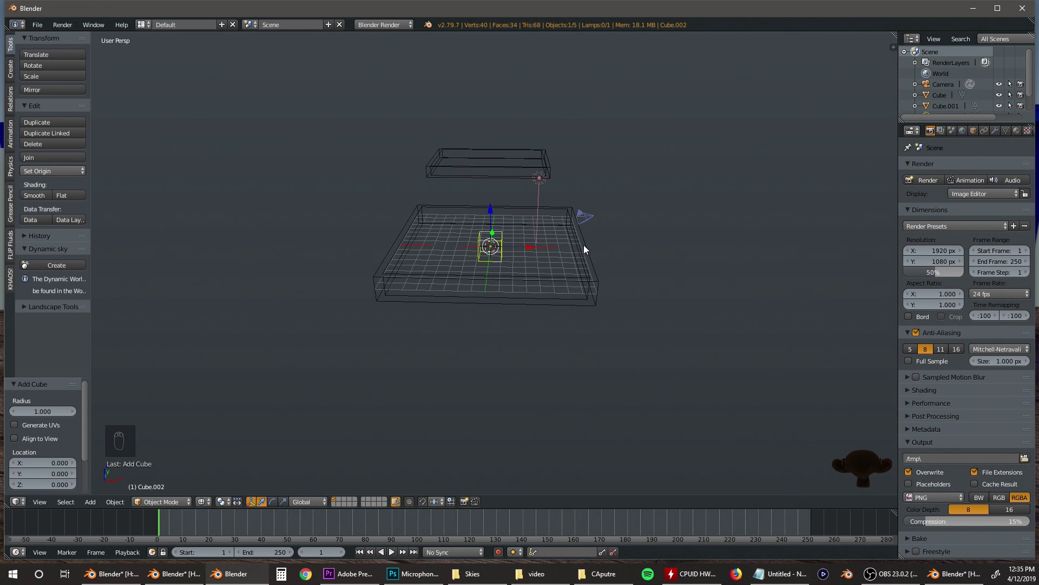
key("s")
key("8")
key("Return")
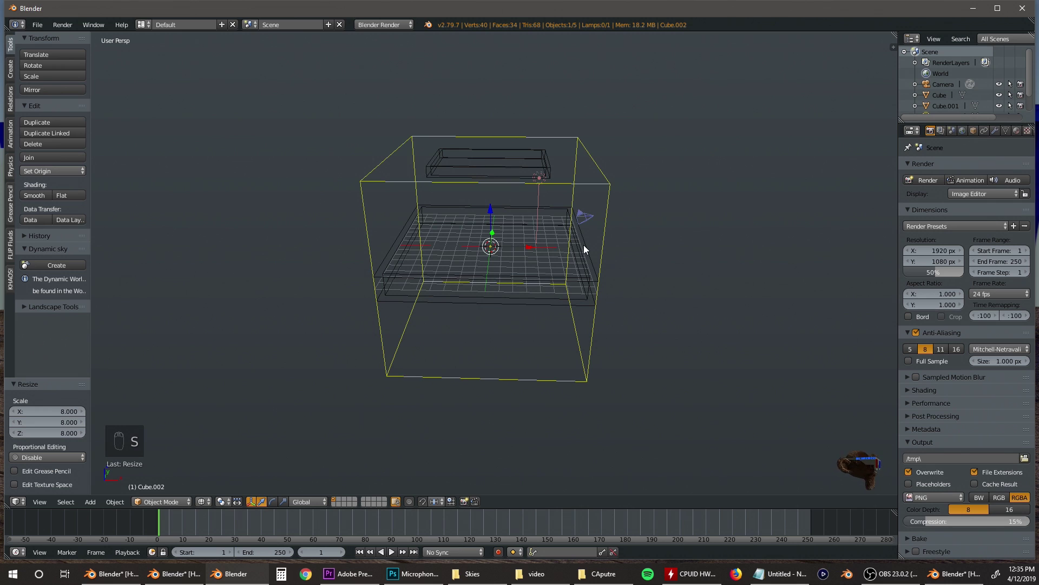
- Raise the large cube along Z until its base lines up with the underside of the lower tray
key("KP_3")
left_click_drag(515, 219, 520, 132)
scroll(539, 217, "up", 4)
left_click_drag(544, 40, 545, 41)
- Move the small upper tray along X toward the negative side of the large cube
middle_click_drag(320, 146, 502, 207)
right_click(526, 132)
middle_click_drag(526, 132, 484, 210)
key("KP_3")
key("KP_1")
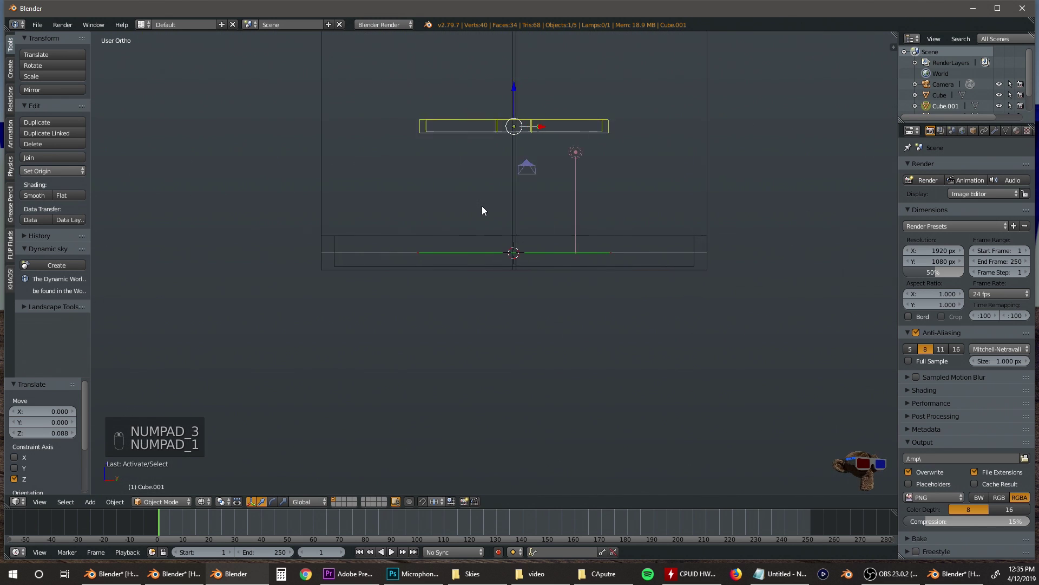
key("g")
key("x")
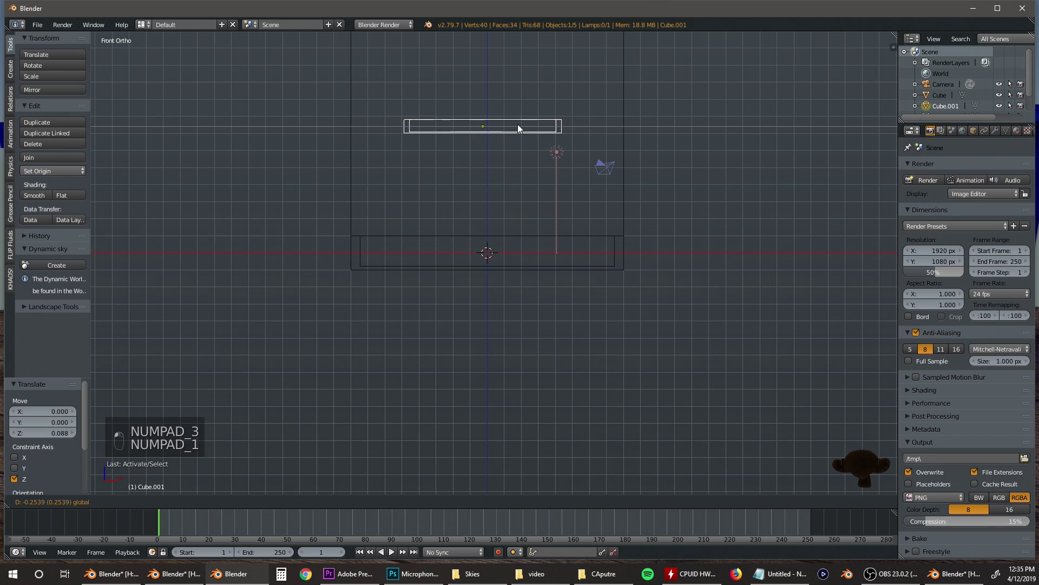
left_click(466, 129)
- Add two evenly spaced loop cuts across the small tray in Edit Mode, dividing its width into three sections
key("KP_5")
middle_click_drag(573, 137, 477, 213)
key("Tab")
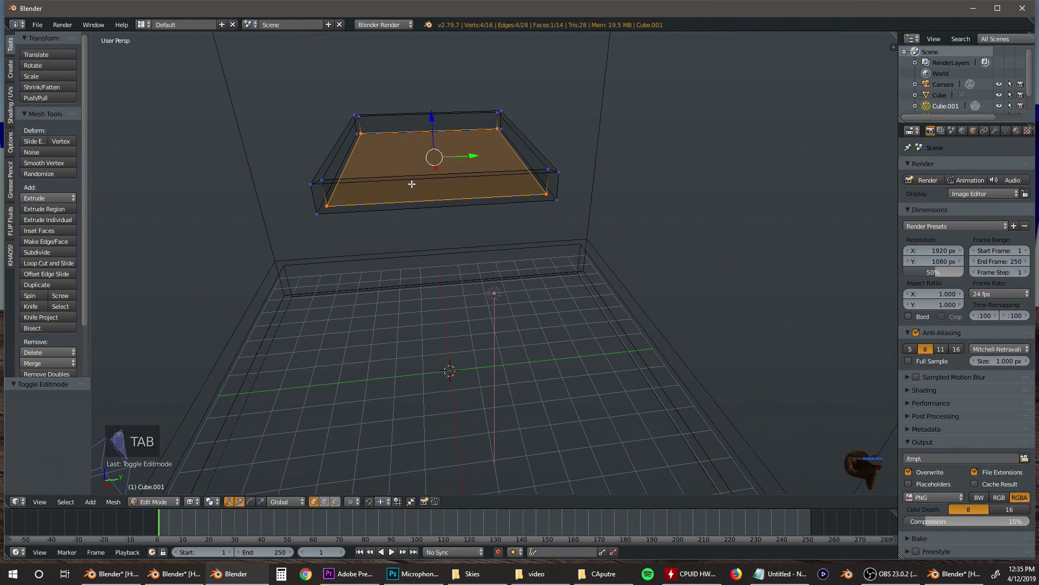
key("a")
key("a")
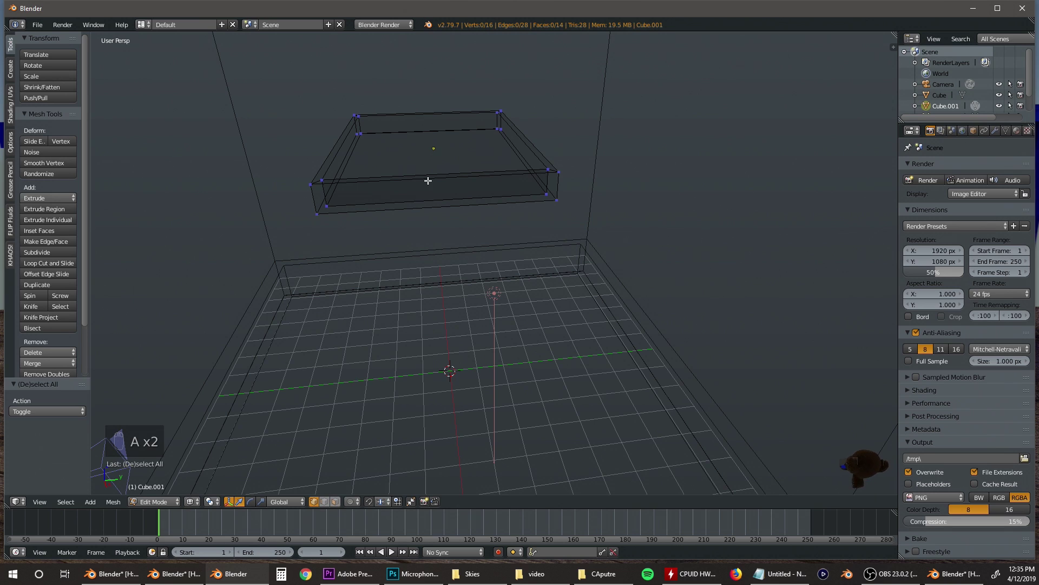
key("ctrl+r")
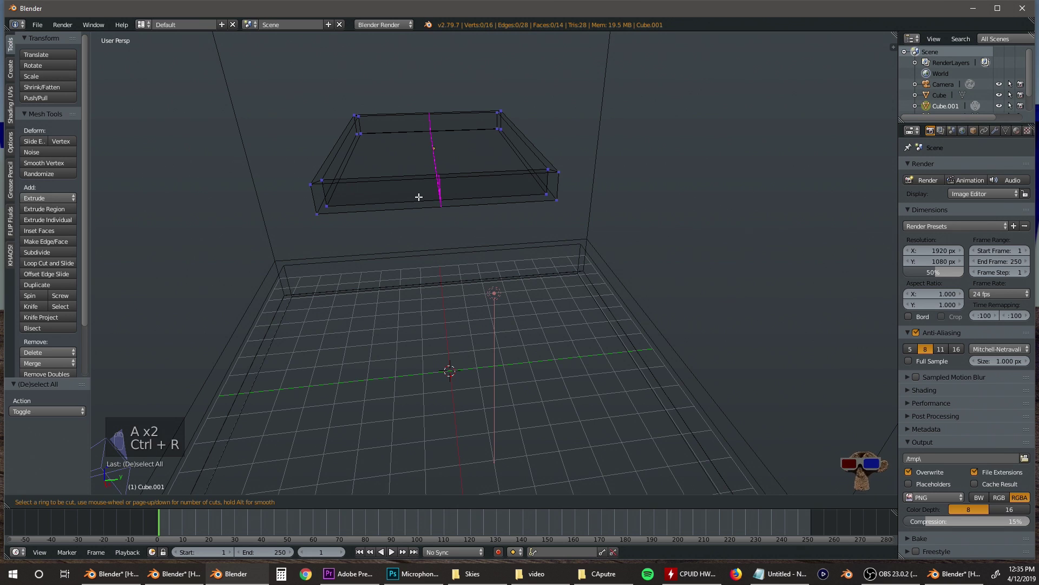
scroll(432, 189, "up", 1)
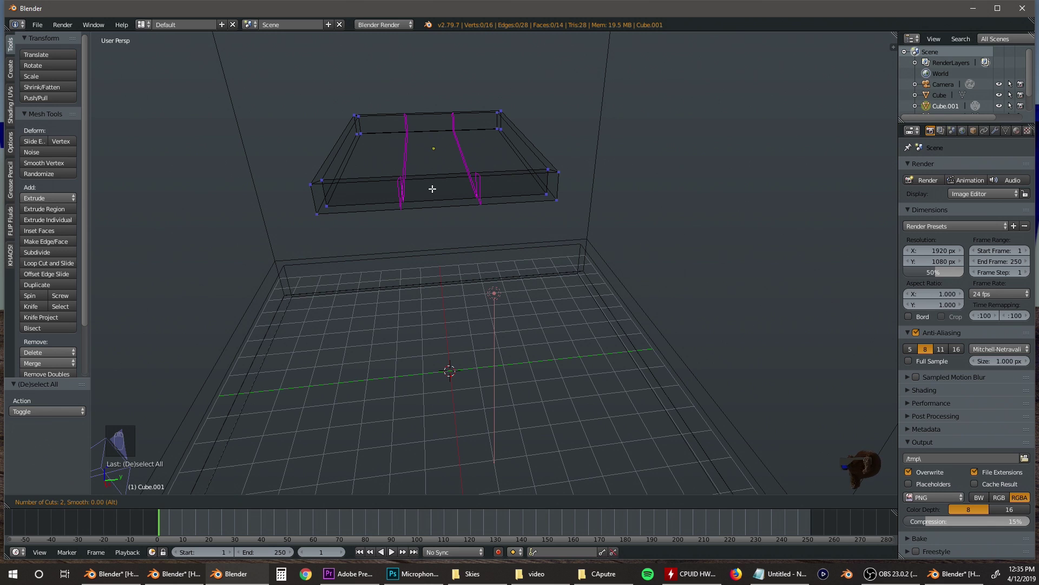
left_click(432, 188)
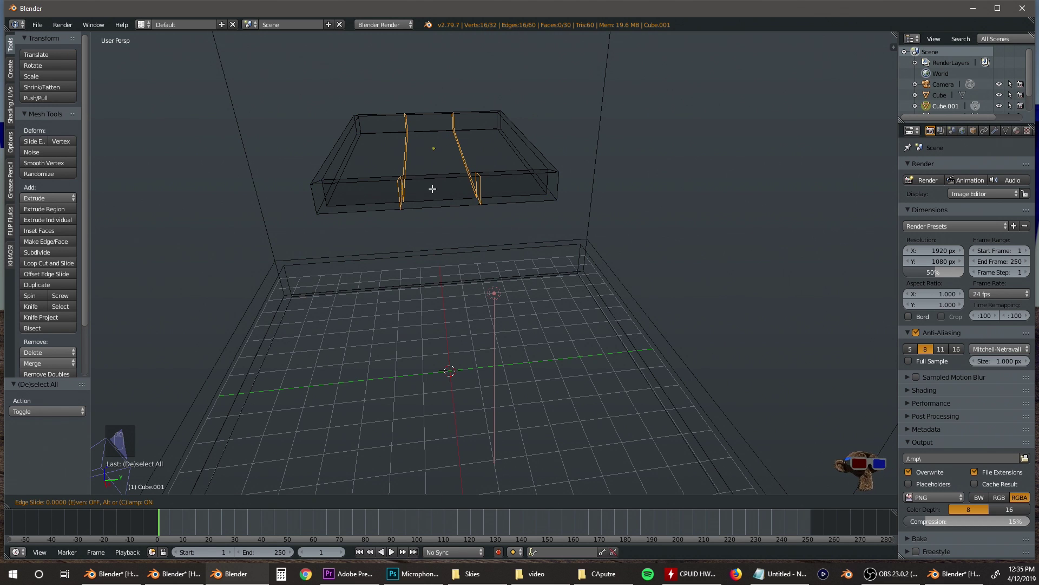
left_click(432, 188)
- Lower the middle rim section on the small tray's +X side by about 0.6 along Z to form a spout, and return to Object Mode
middle_click_drag(459, 186, 459, 194)
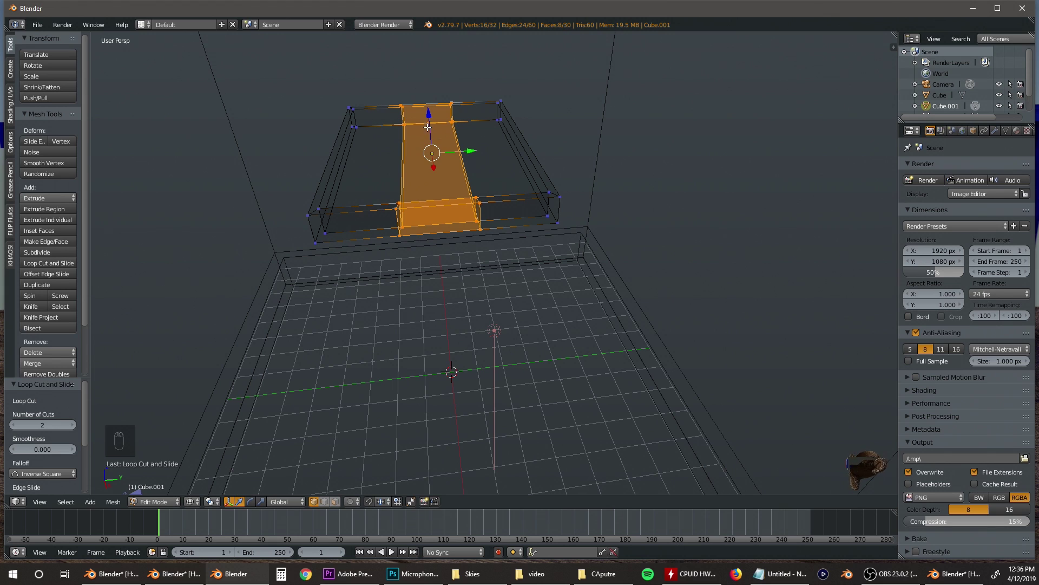
key("c")
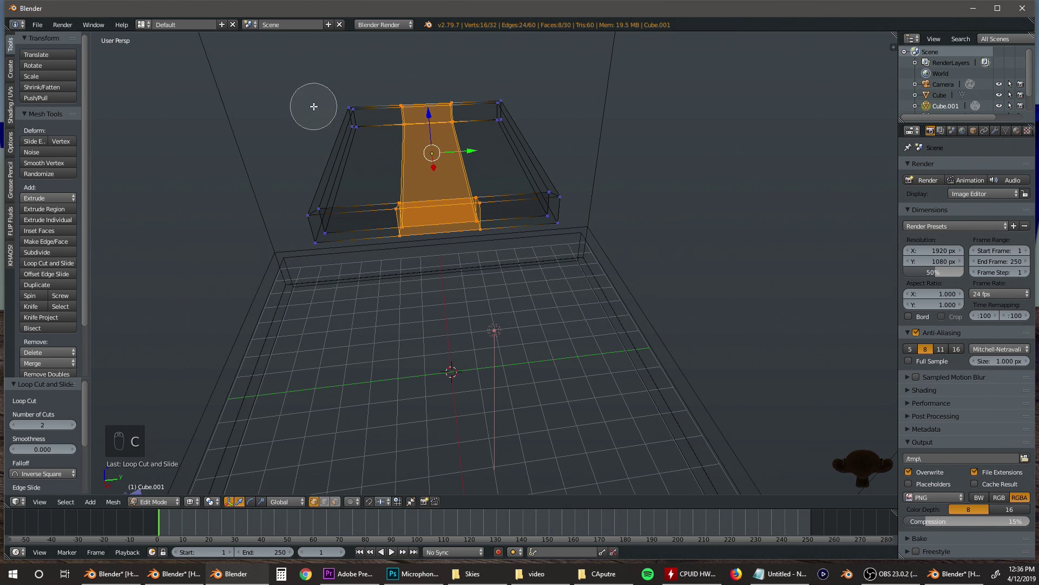
middle_click_drag(385, 111, 456, 107)
right_click(462, 112)
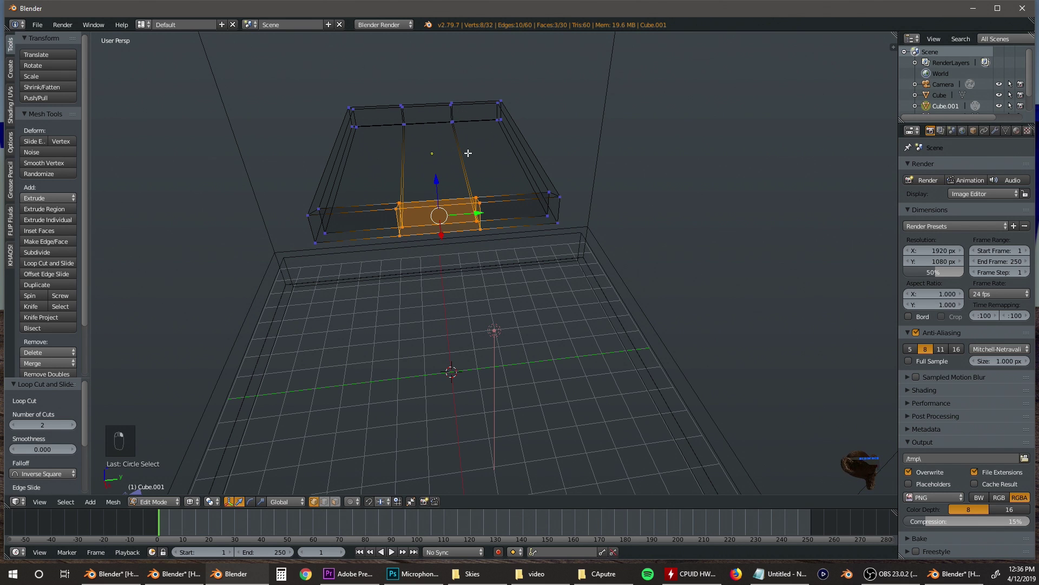
key("c")
mouse_move(413, 246)
middle_mouse_down()
mouse_move(496, 242)
mouse_move(464, 234)
middle_mouse_up()
right_click(464, 255)
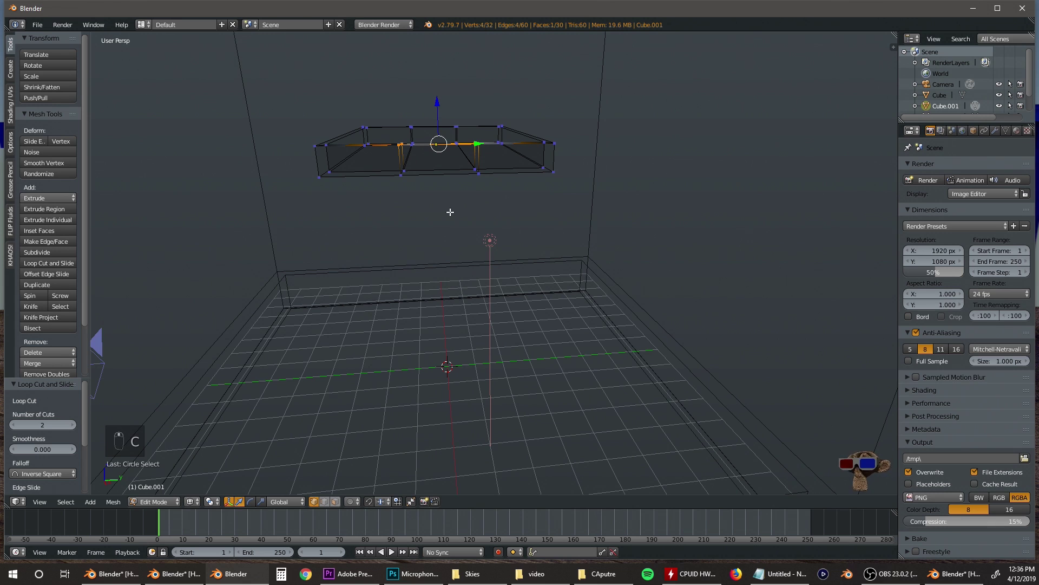
middle_click_drag(450, 194, 455, 260)
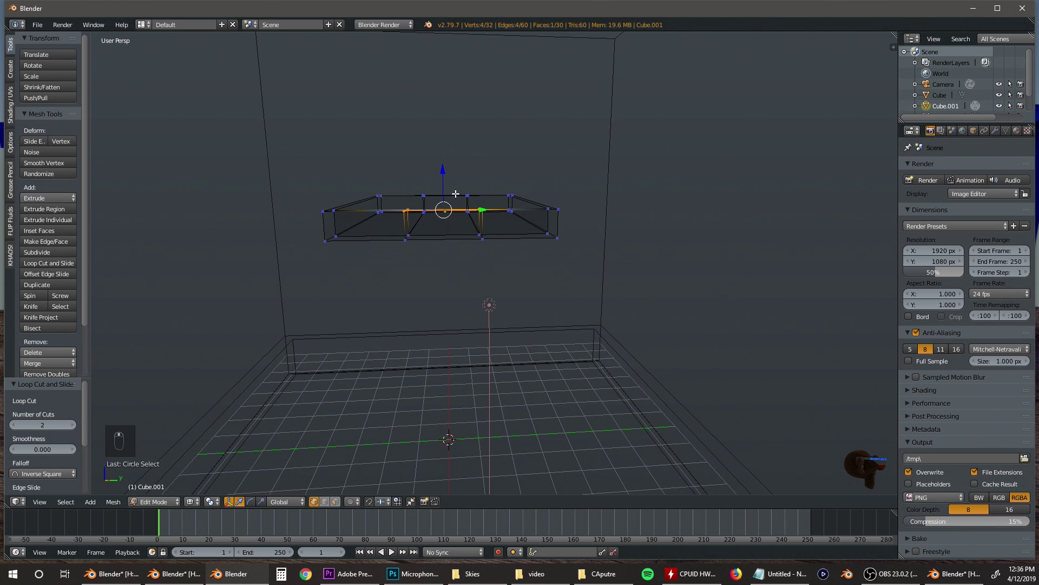
key("g")
key("z")
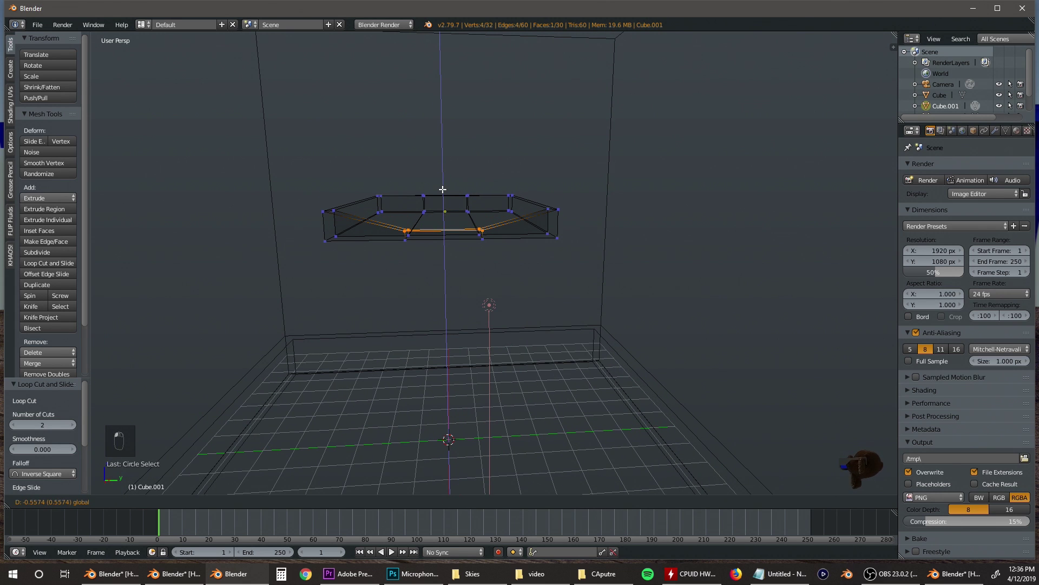
left_click(442, 192)
key("Tab")
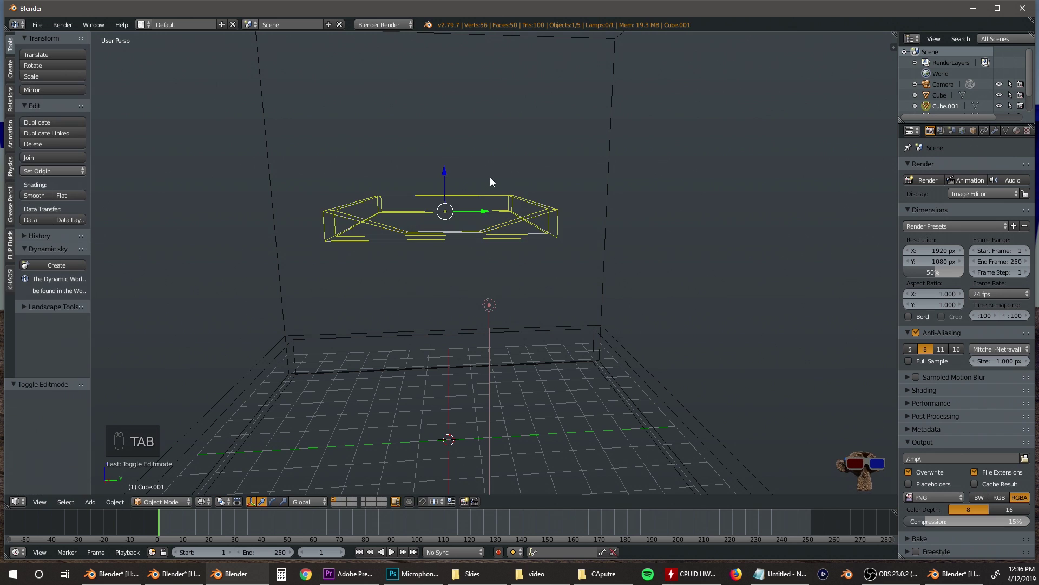
- Switch the viewport to solid shading and select the large cube enclosing the trays
middle_click_drag(489, 177, 502, 197)
key("z")
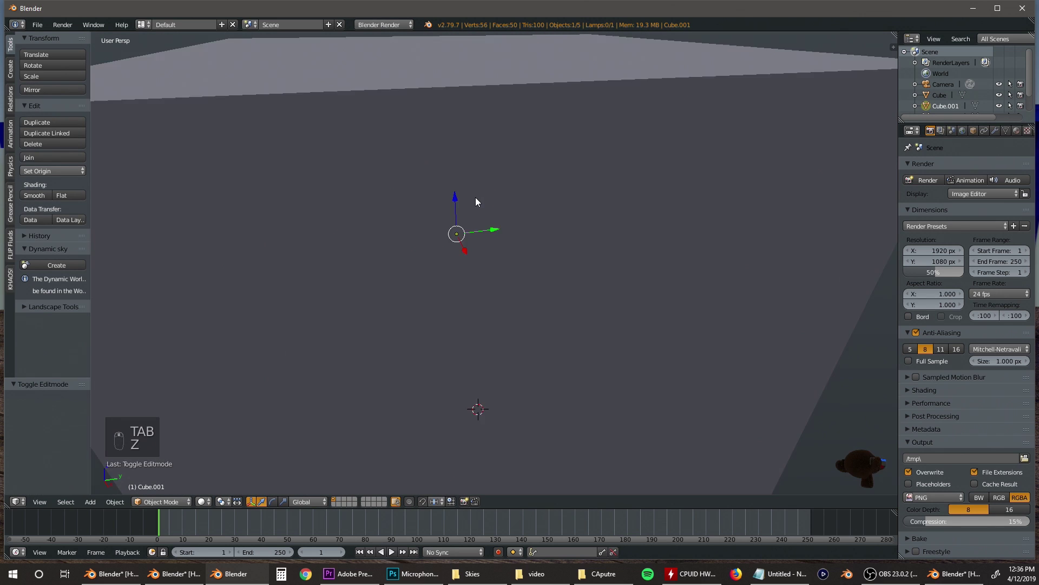
scroll(475, 197, "down", 3)
middle_click_drag(447, 220, 460, 201)
right_click(488, 161)
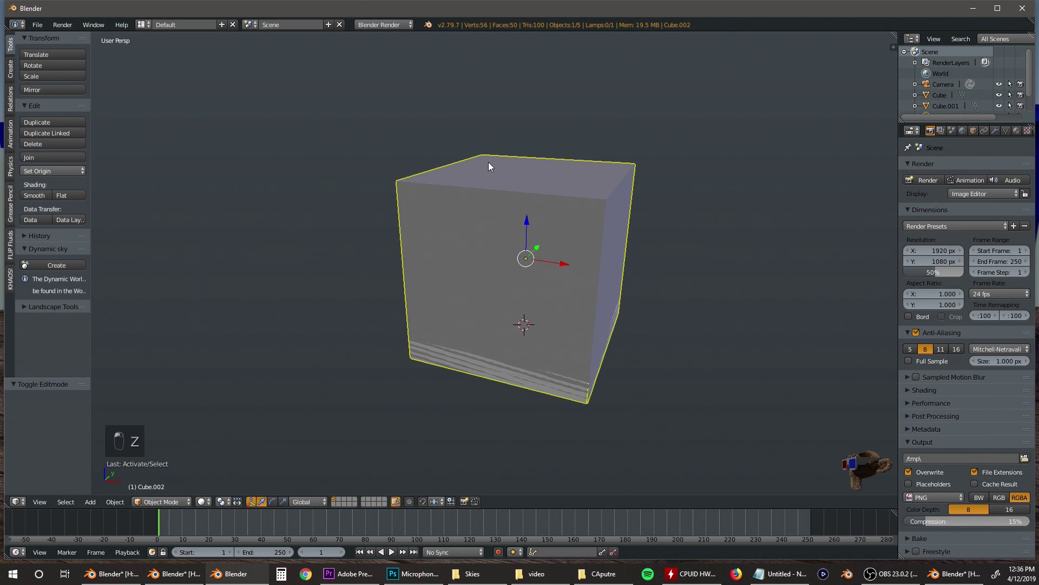
- Set the large enclosing cube's maximum draw type to Wire
left_click(975, 130)
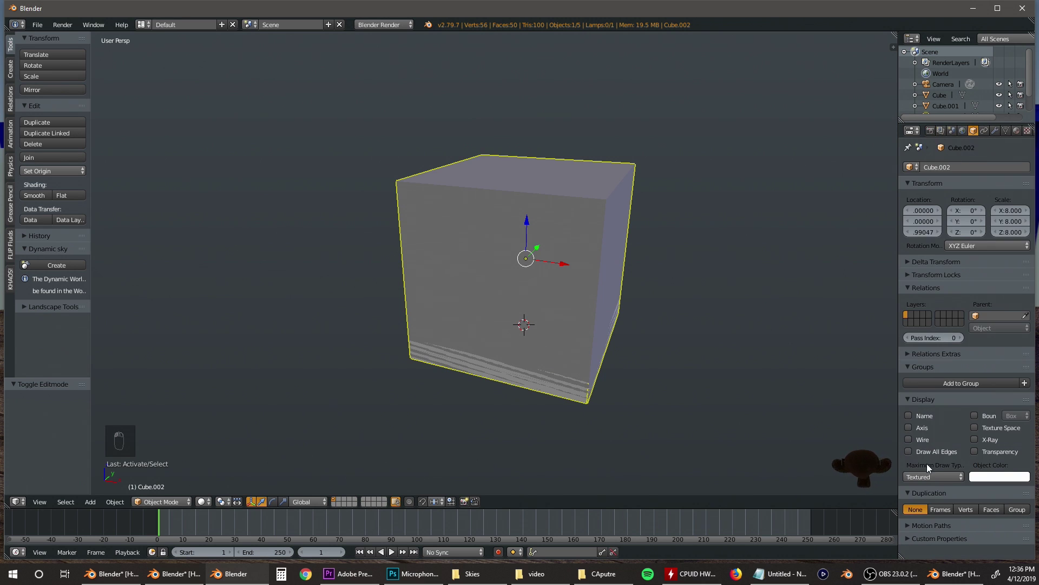
left_click(939, 475)
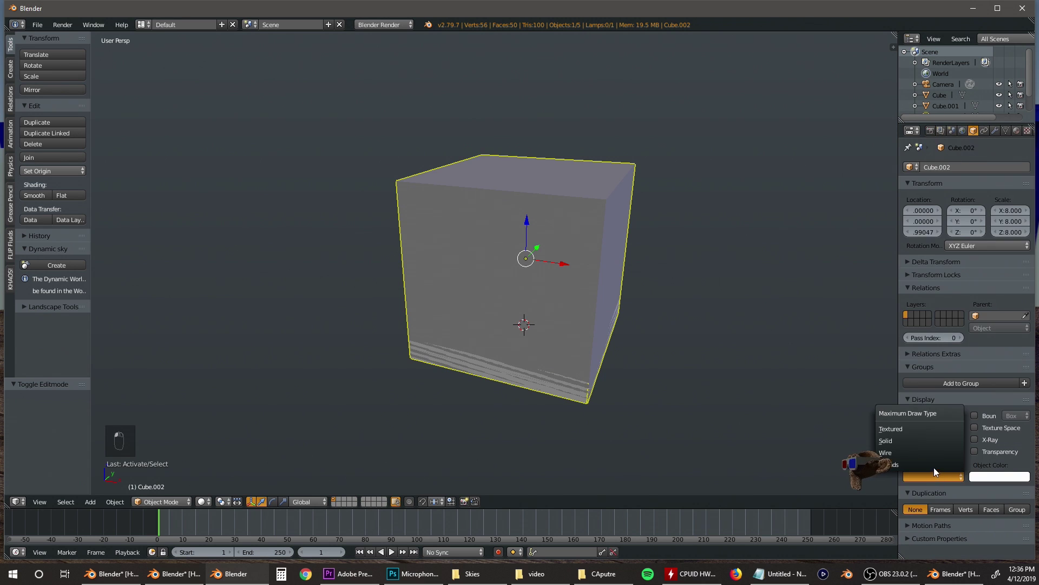
left_click(919, 450)
- Add a Subdivision Surface modifier to the small upper tray with 2 view and 3 render subdivisions
middle_click_drag(664, 281, 562, 263)
scroll(596, 287, "up", 3)
right_click(555, 273)
scroll(562, 263, "up", 1)
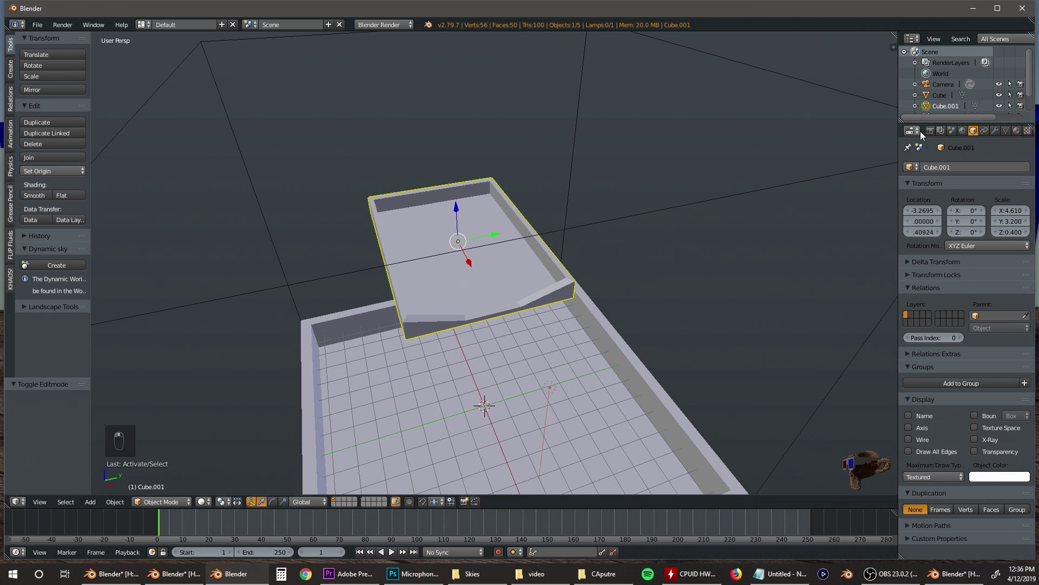
left_click(995, 131)
left_click(954, 167)
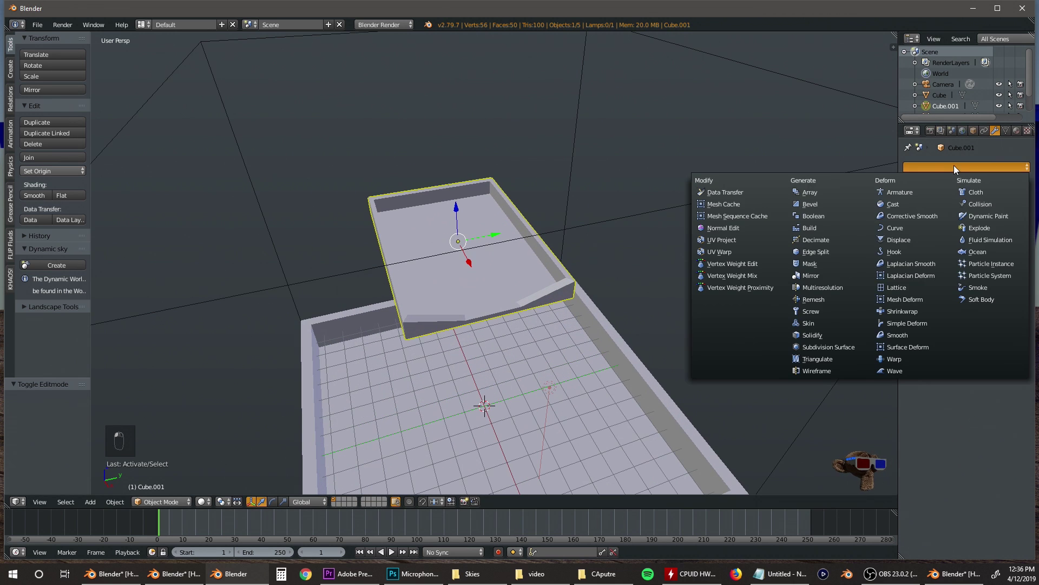
left_click(851, 345)
left_click(961, 238)
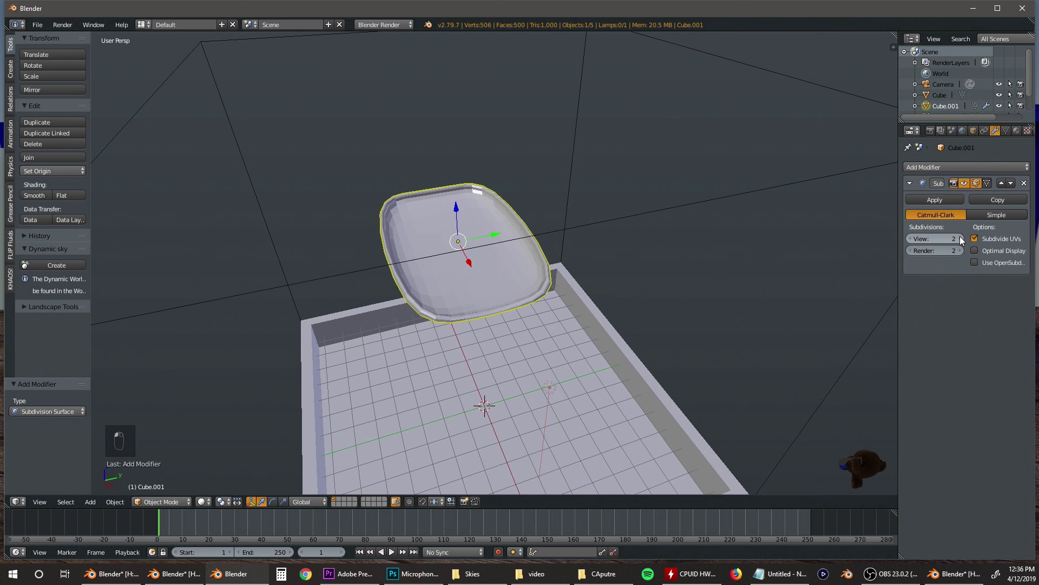
left_click(960, 250)
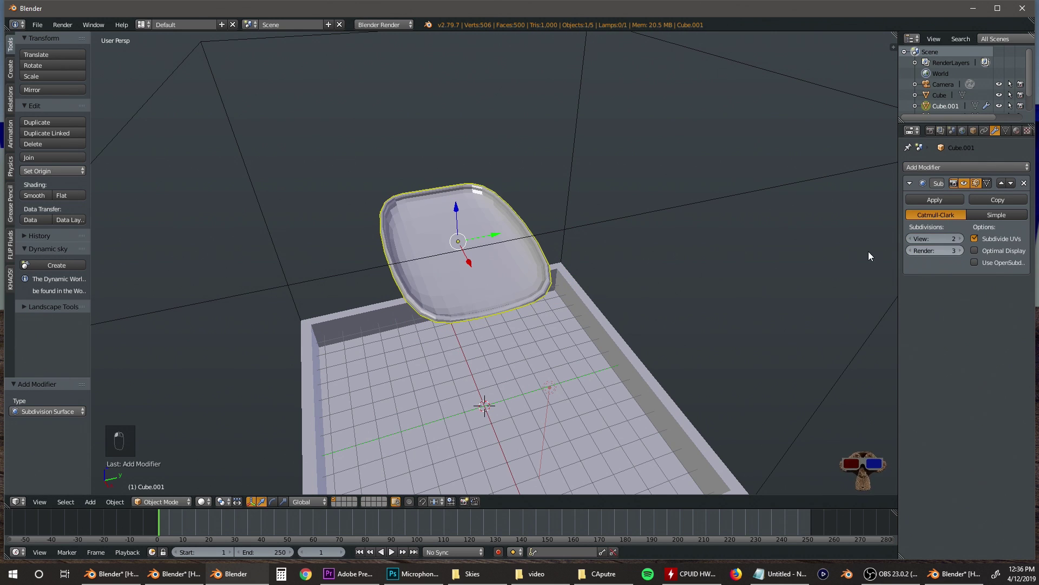
- Apply smooth shading to the small upper tray
middle_click_drag(566, 238, 542, 239)
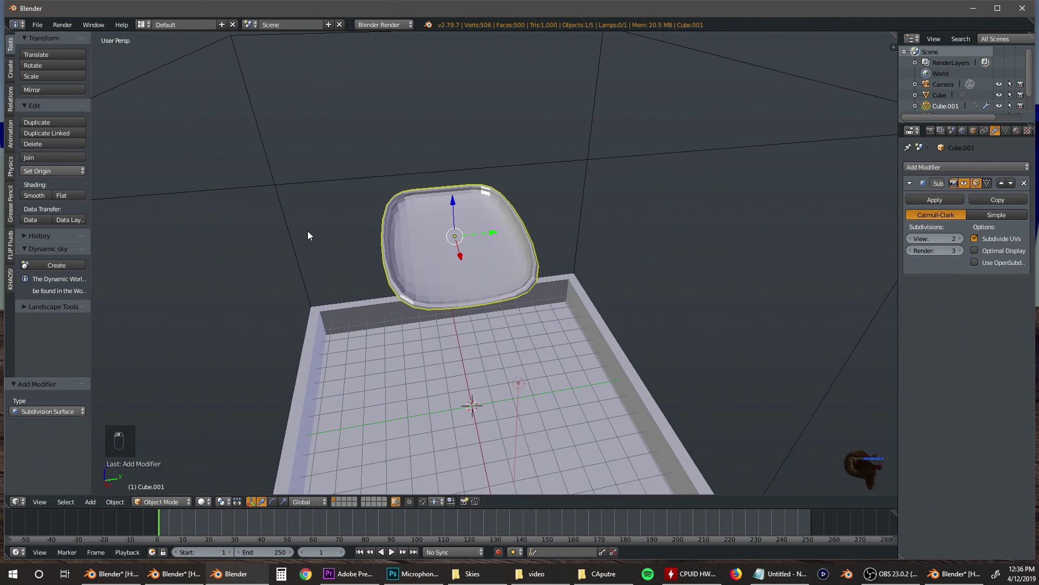
left_click(24, 193)
middle_click_drag(303, 214, 357, 202)
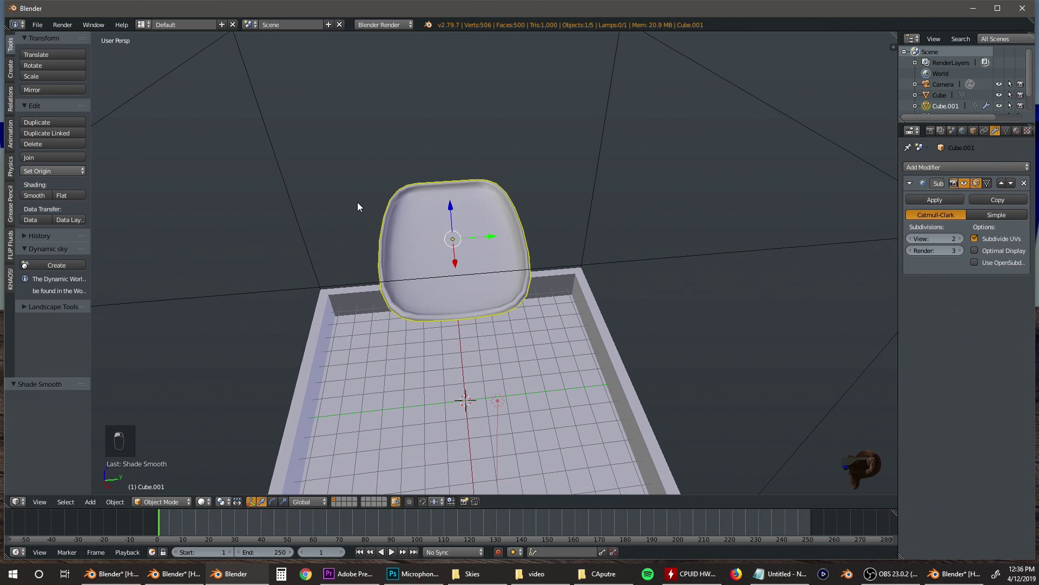
- In Edit Mode, add two loop cuts across the small tray, one slid close to the back wall and one close to the spout end
key("Tab")
scroll(442, 212, "up", 3)
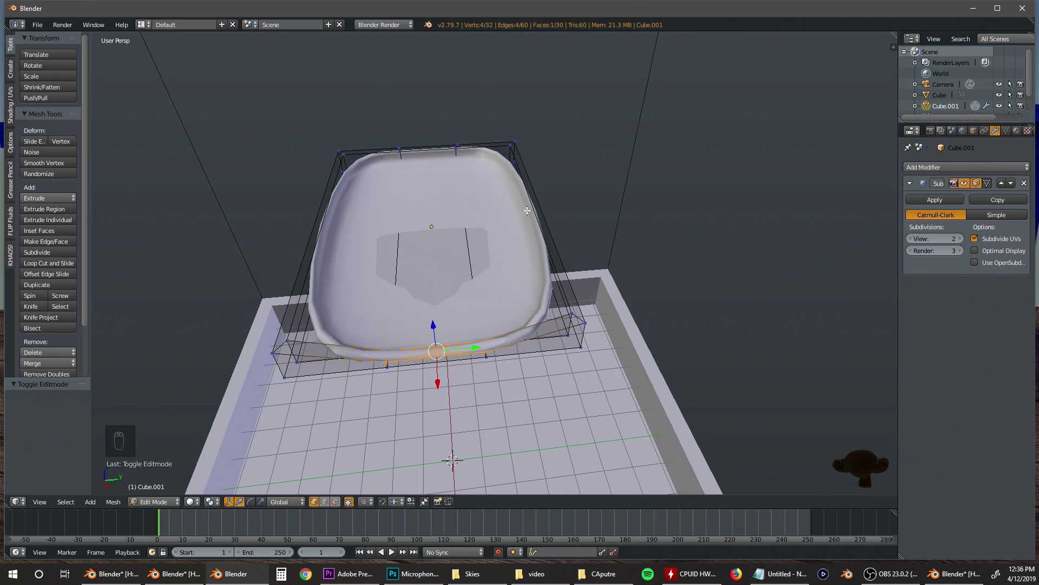
key("ctrl+r")
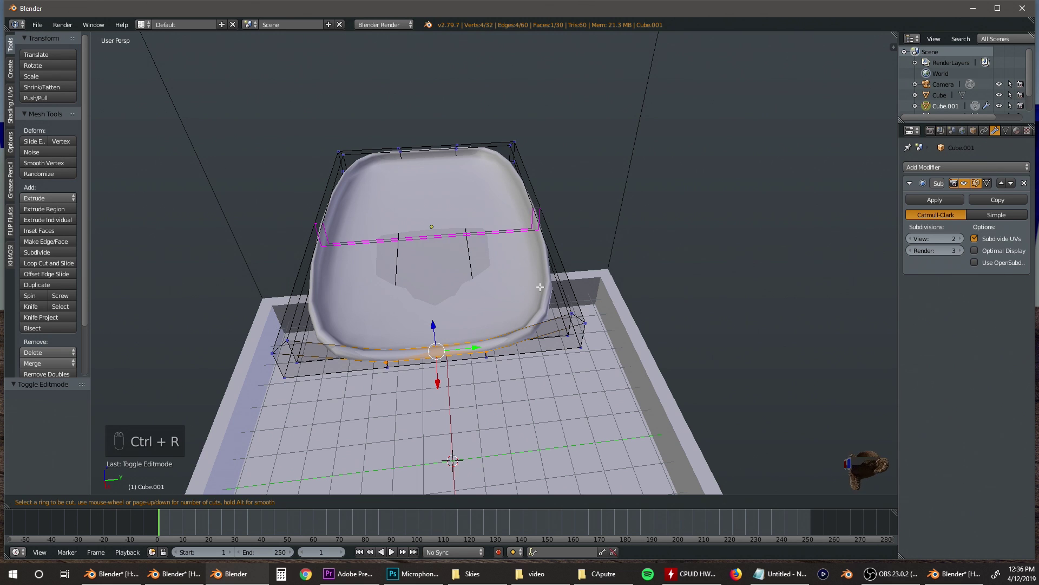
left_click(515, 258)
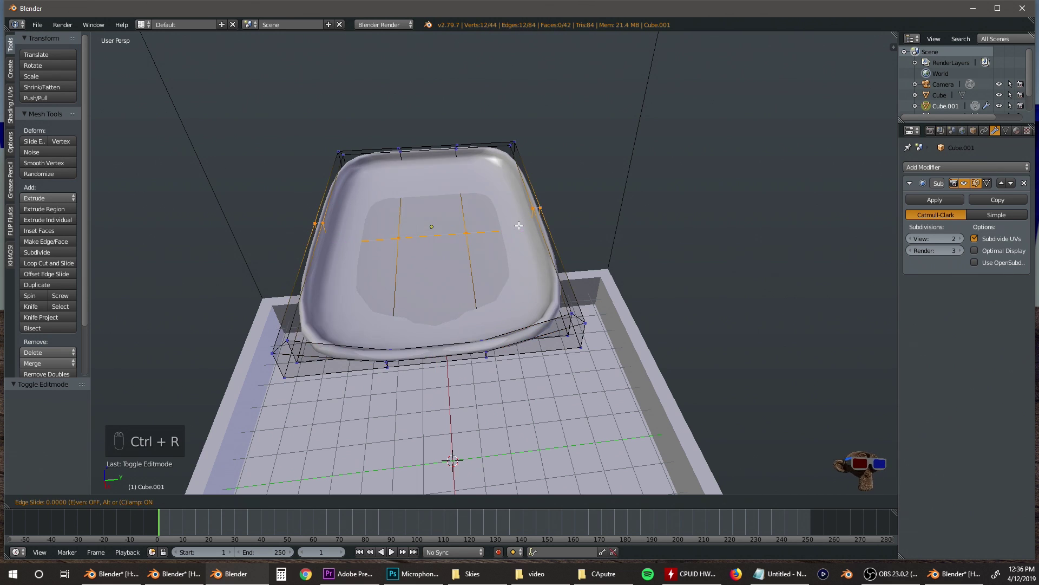
left_click(498, 164)
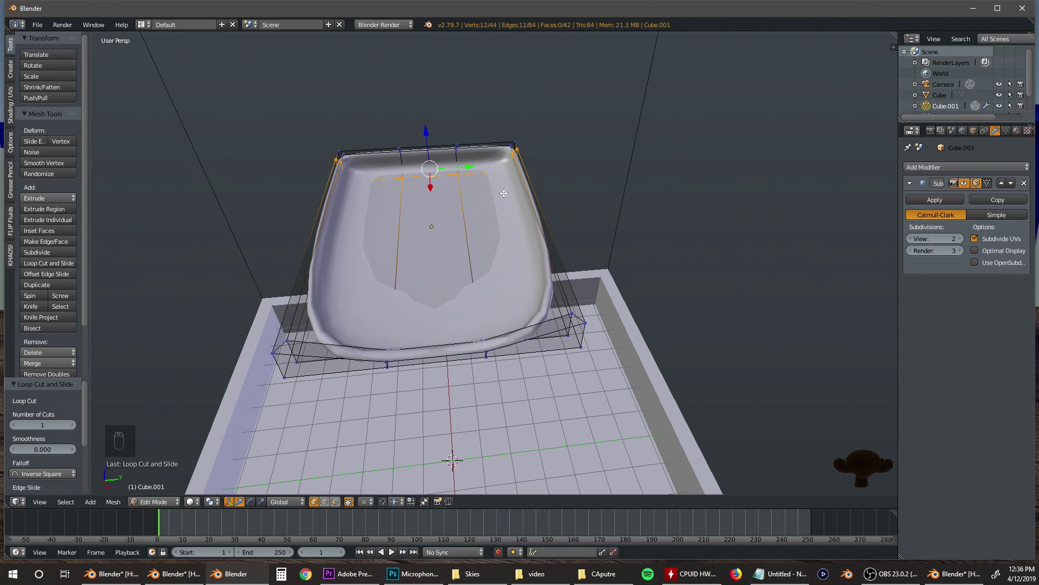
key("ctrl+r")
left_click(504, 215)
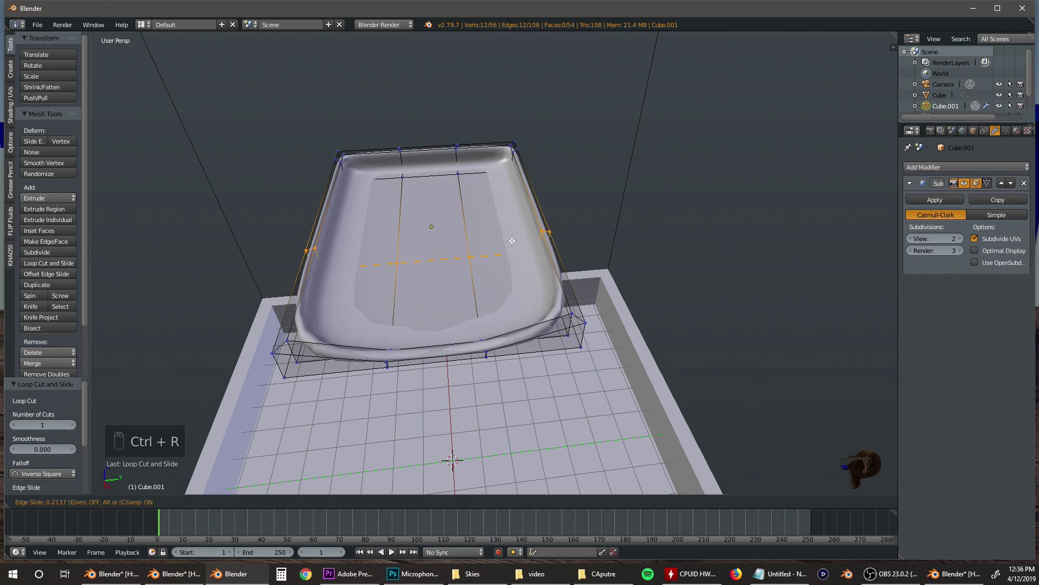
left_click(517, 293)
- Add two lengthwise loop cuts to the small tray, each placed close to one of its long side walls
key("ctrl+r")
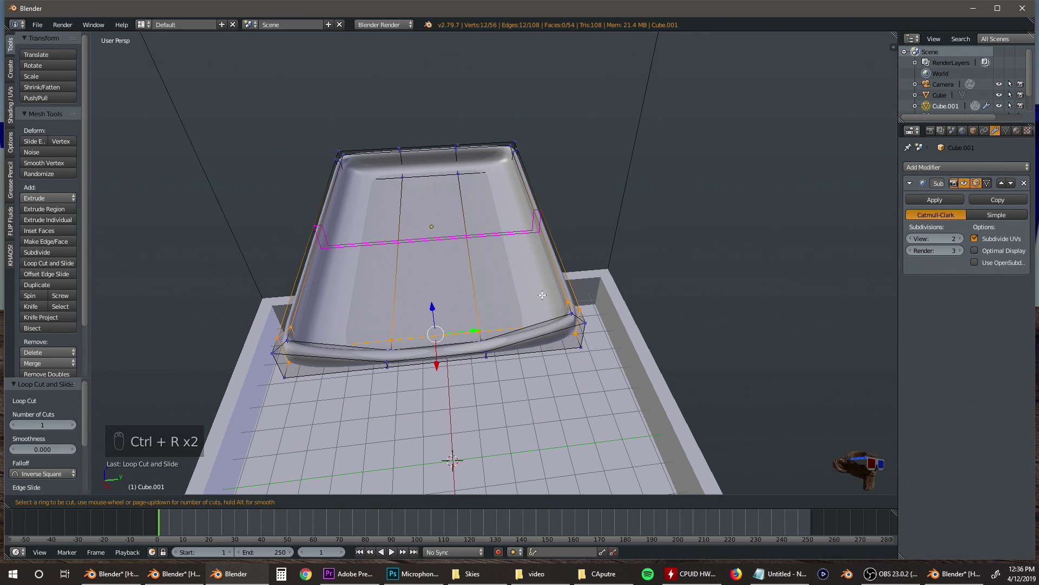
left_click(519, 323)
left_click(542, 323)
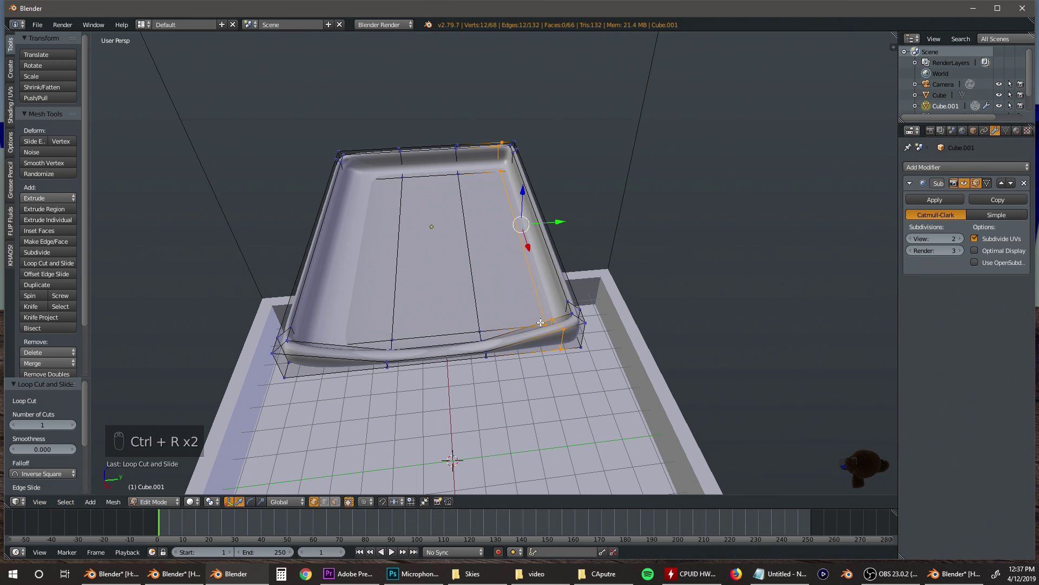
key("ctrl+r")
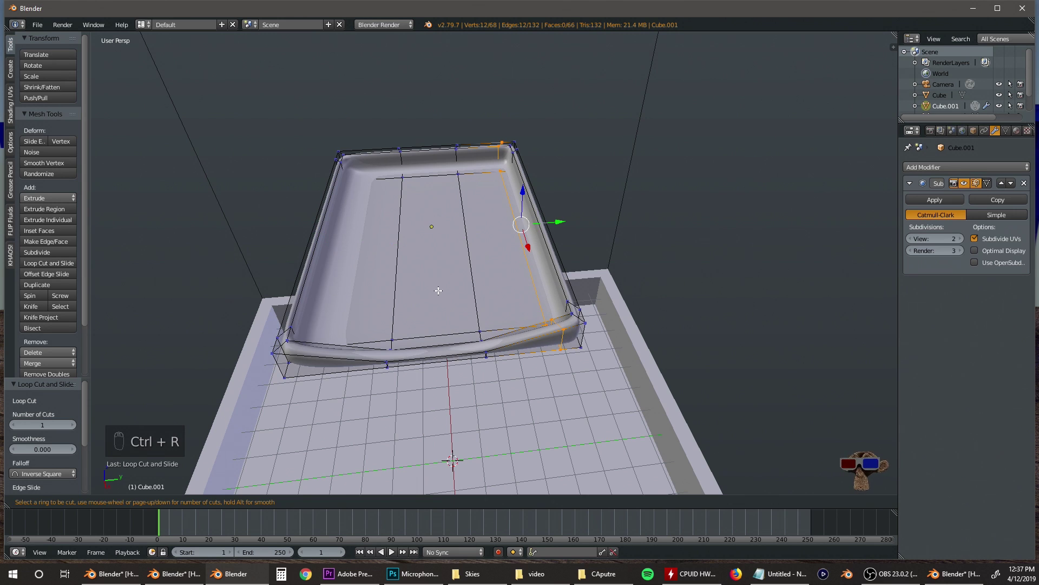
left_click(369, 332)
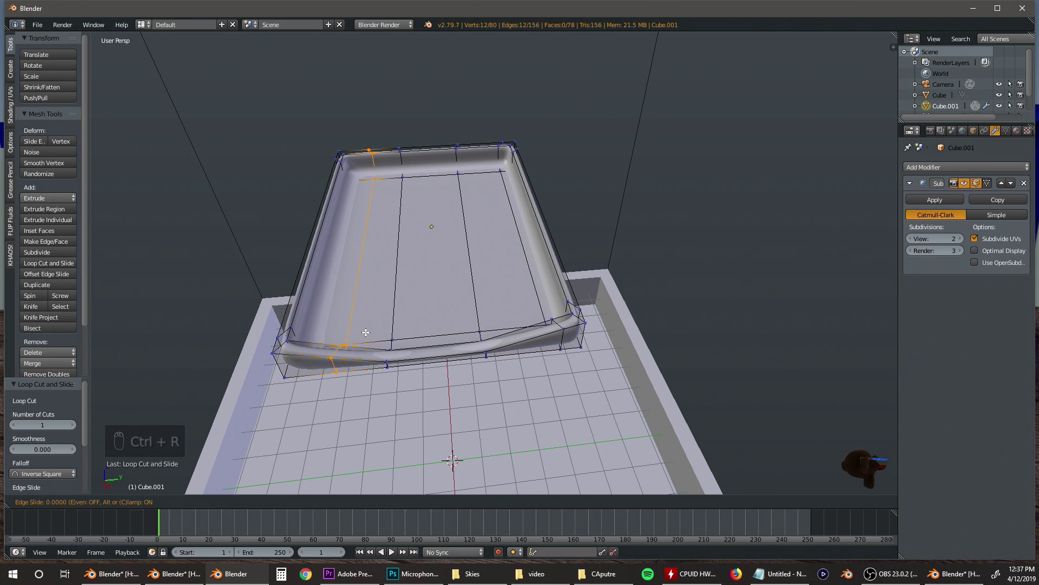
left_click(337, 337)
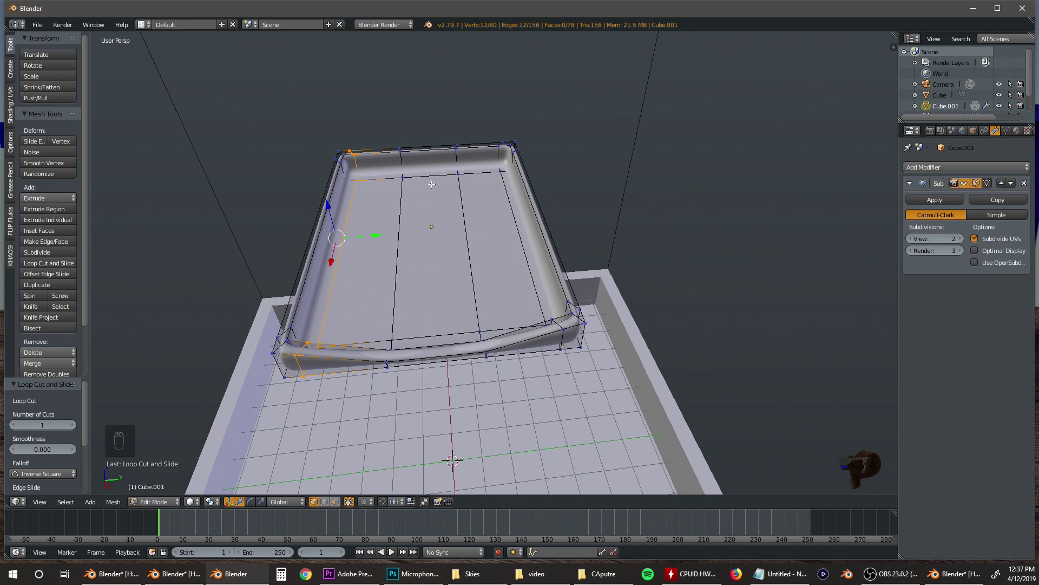
- Add a loop cut around the small tray's inner walls, slid down close to its floor, and return to Object Mode
key("ctrl+r")
left_click(411, 158)
left_click(369, 278)
middle_click_drag(369, 279, 500, 278)
key("Tab")
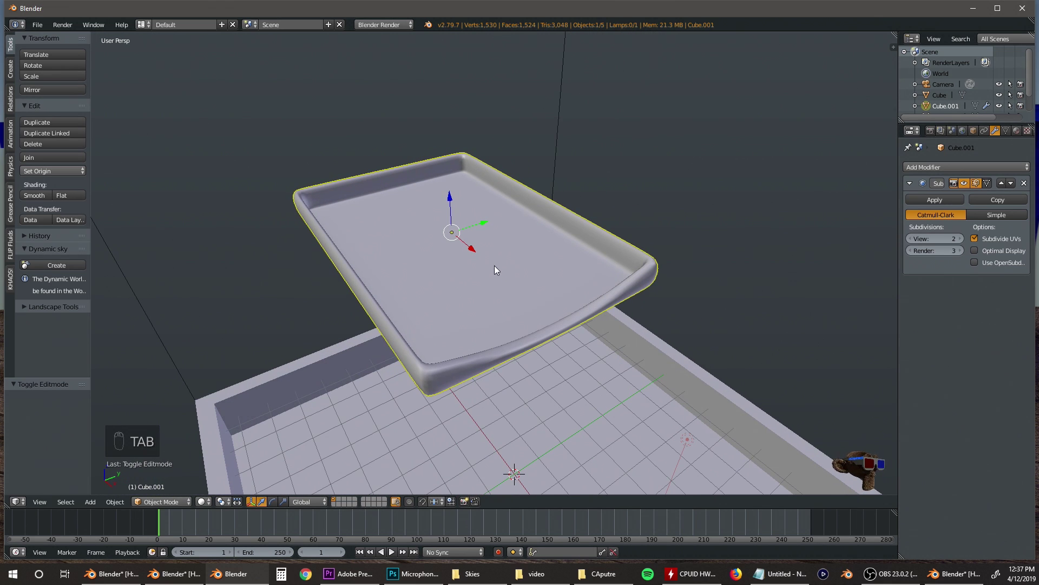
- Snap the 3D cursor to the small tray and add a cylinder mesh there
key("shift+s")
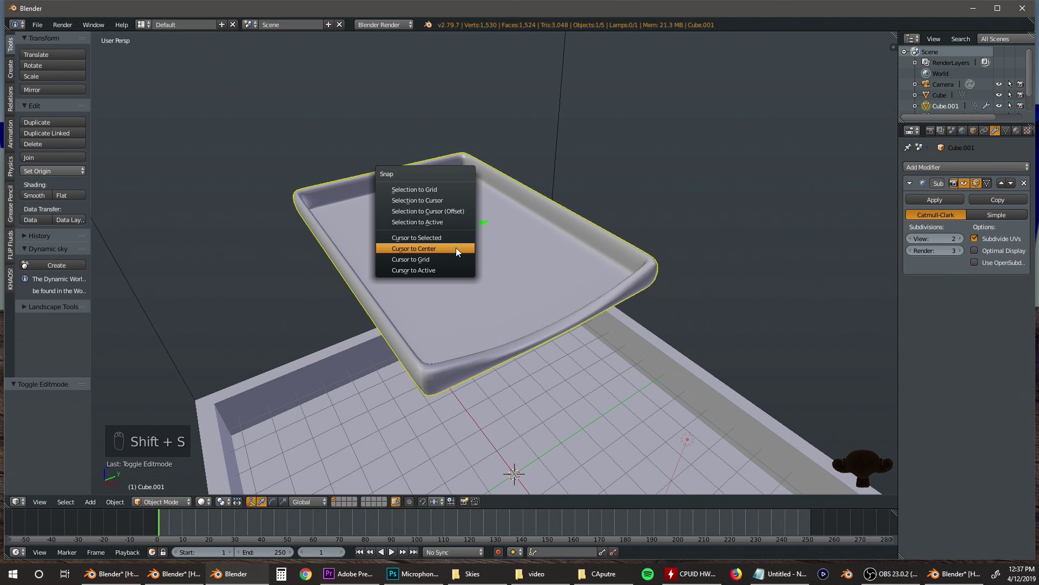
left_click(430, 237)
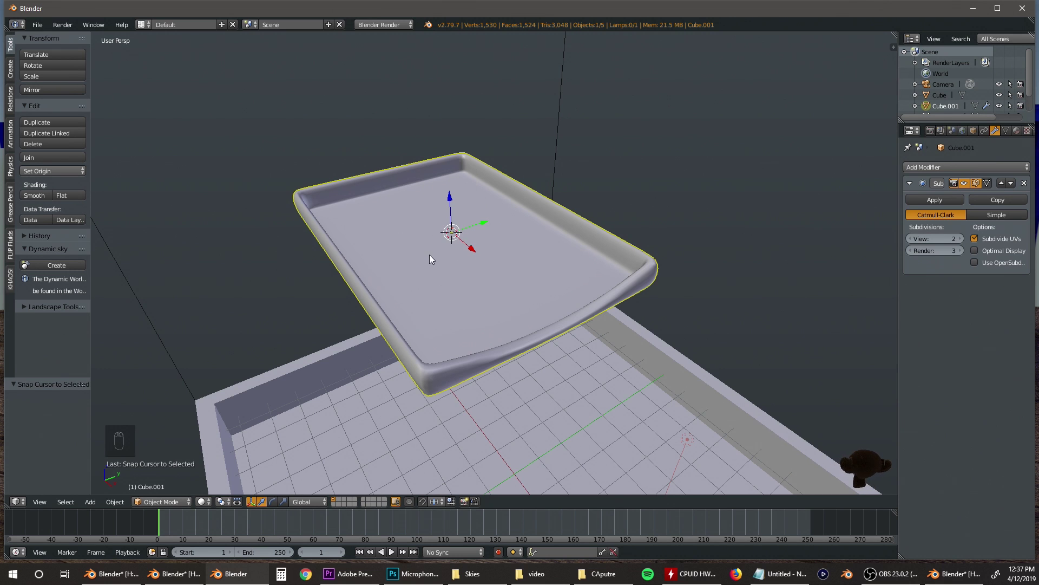
middle_click_drag(413, 283, 453, 255)
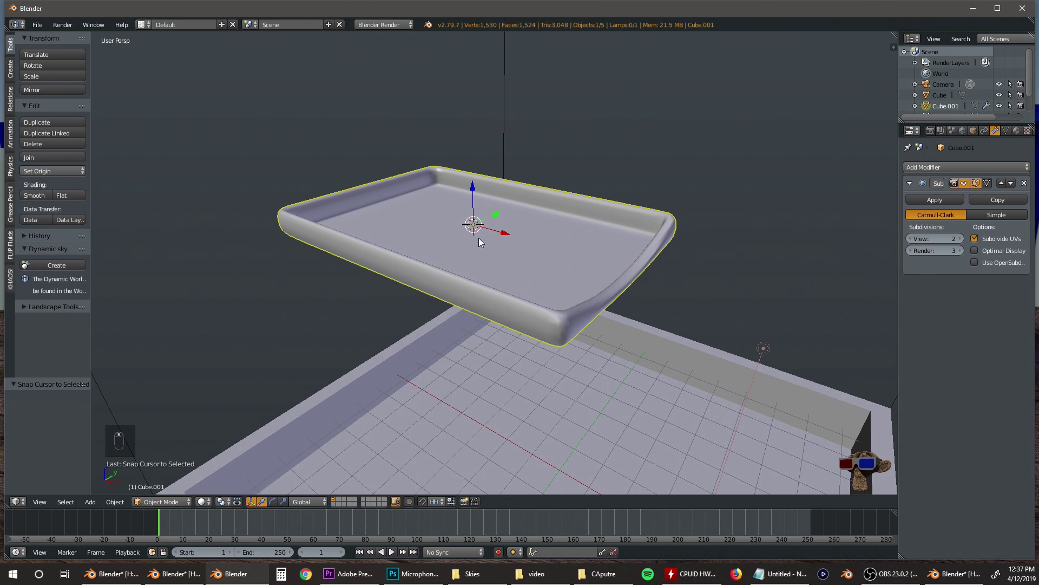
key("shift+a")
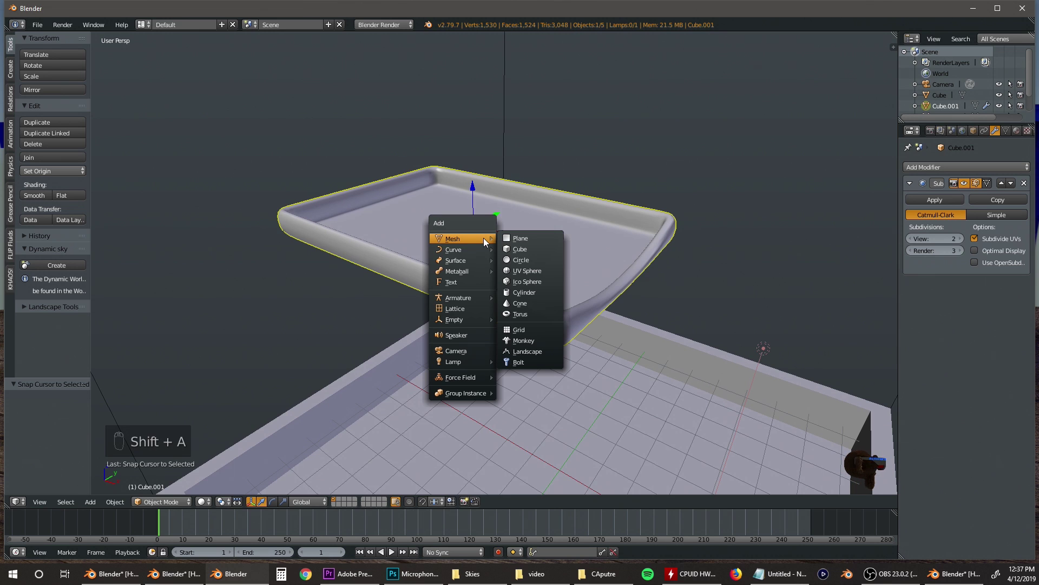
left_click(525, 292)
middle_click_drag(586, 242, 531, 244)
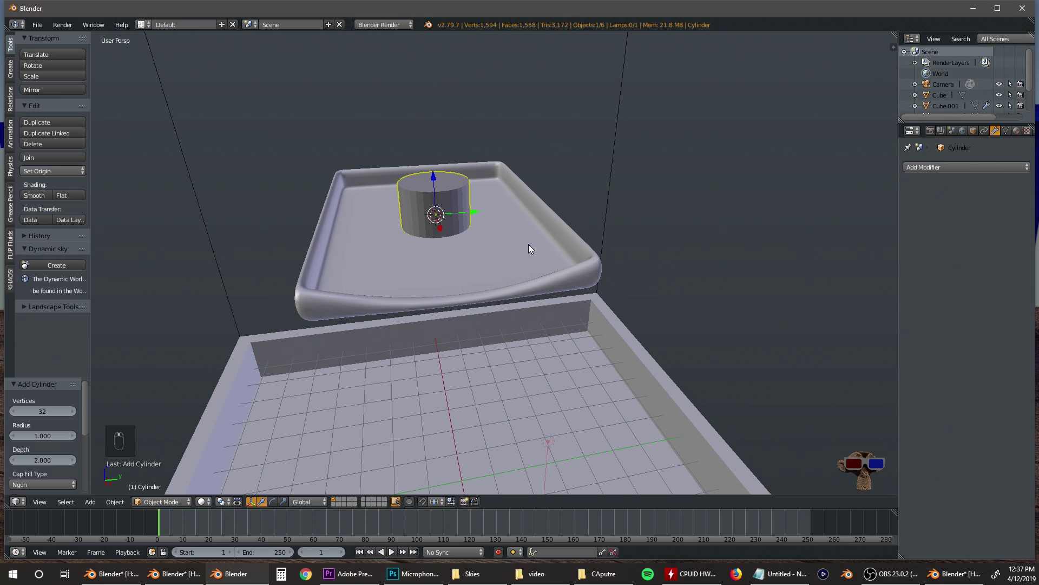
- Rotate the cylinder 90° about the X axis and scale it down to about 0.14
key("r")
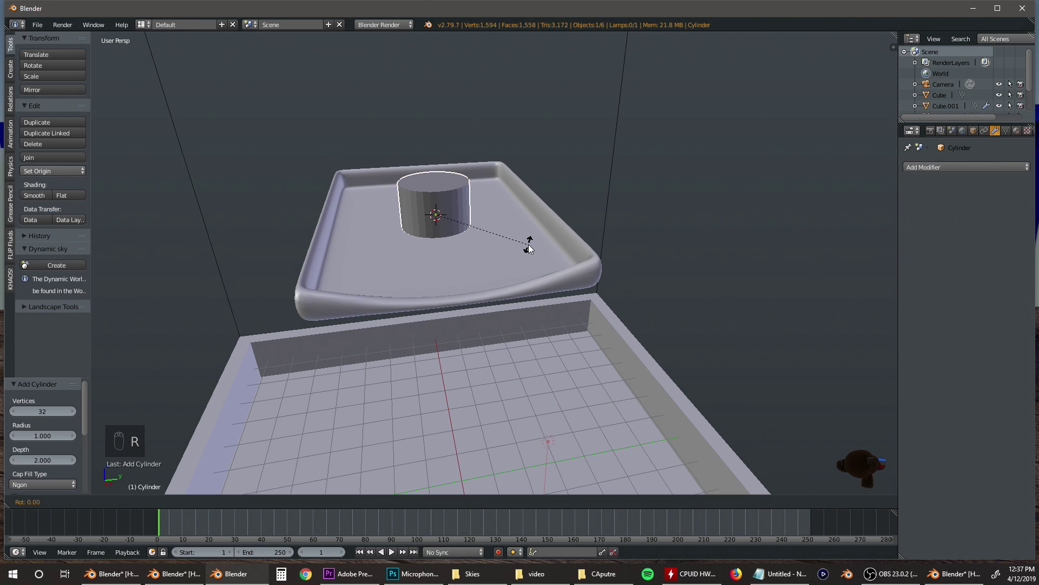
type("x90")
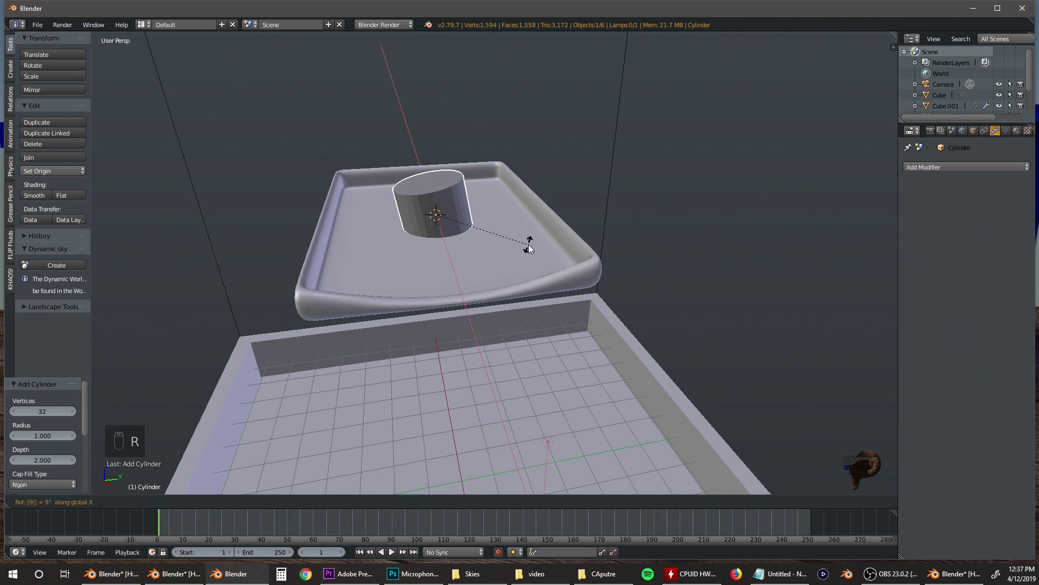
key("Return")
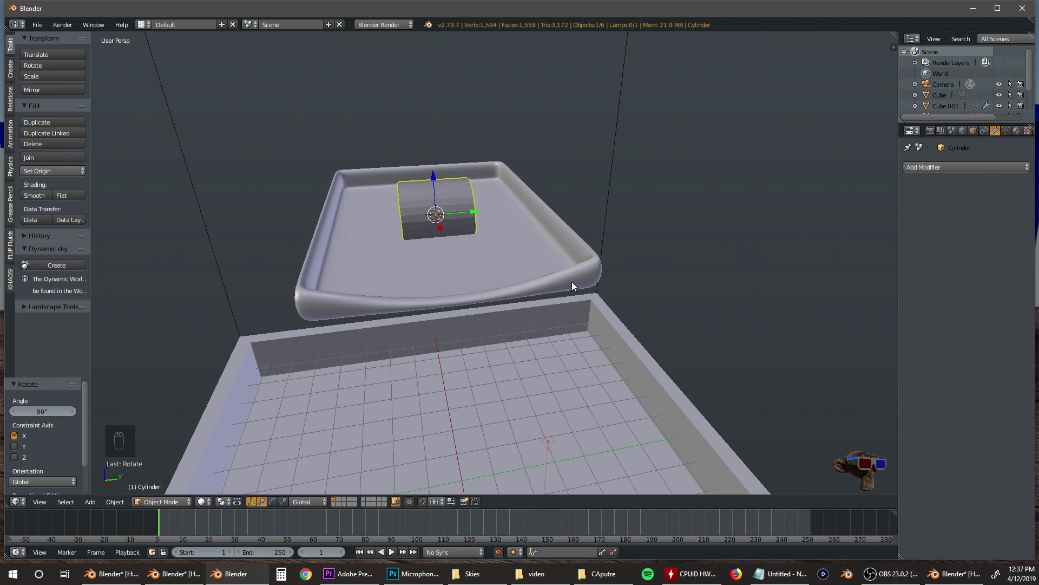
key("s")
left_click(450, 235)
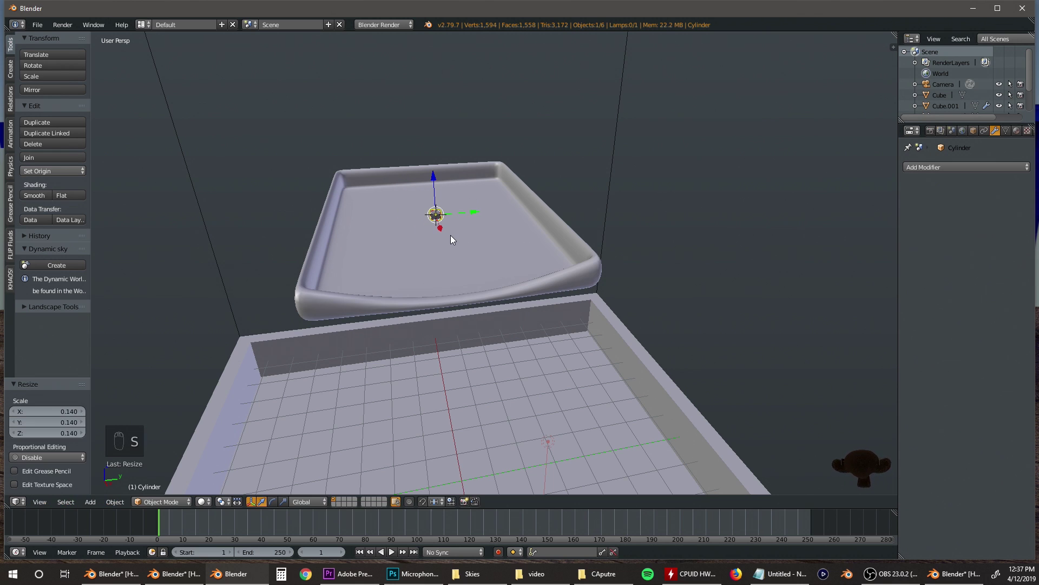
- Stretch the cylinder along the Y axis by a factor of about 18.4 so it spans most of the tray's width
scroll(466, 220, "up", 6)
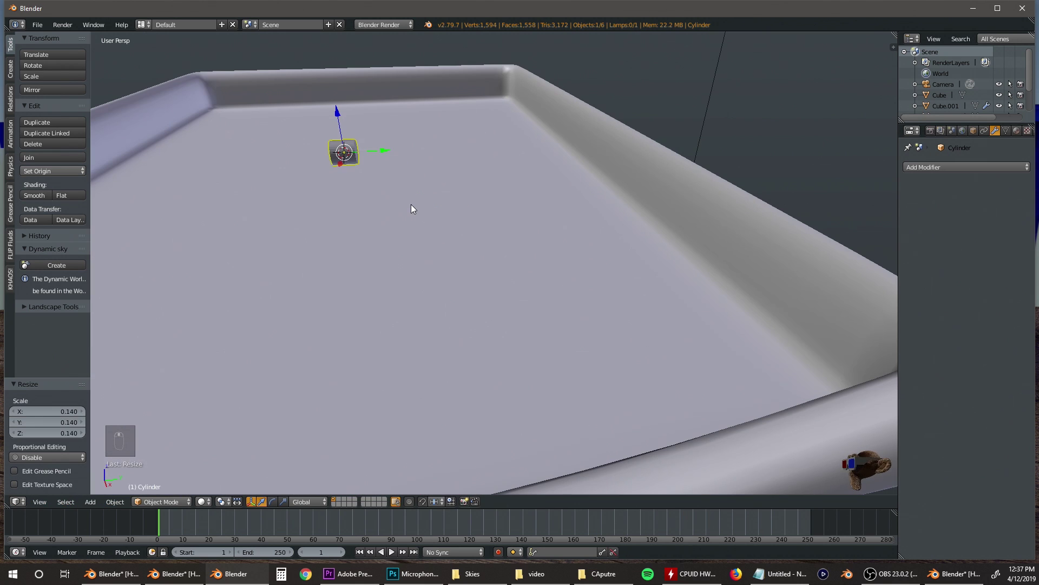
key("s")
key("y")
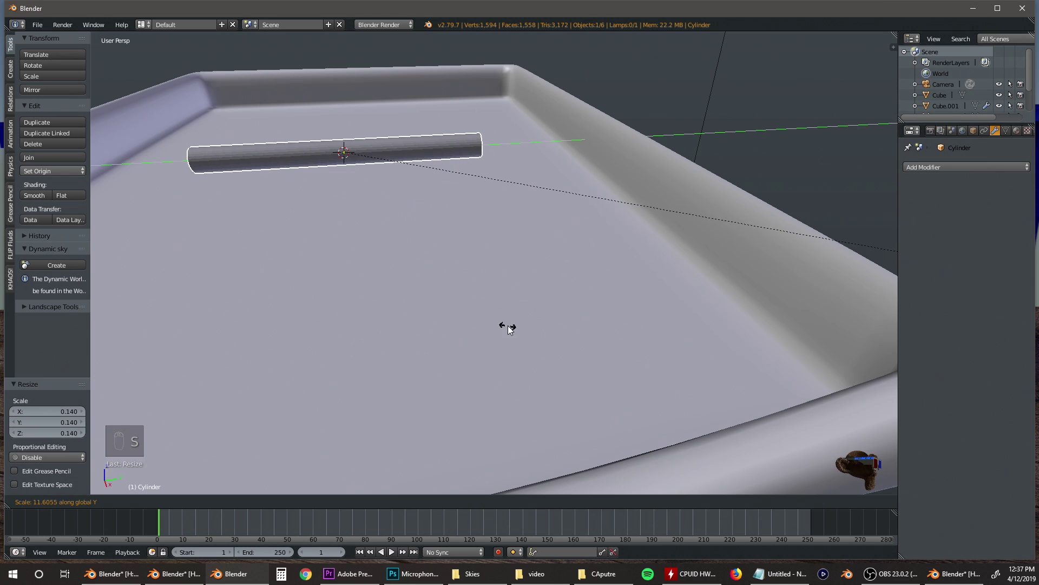
left_click(308, 296)
scroll(290, 305, "down", 5)
- Move the cylinder about 3.8 units along negative X, close to the small tray's back wall
middle_click_drag(289, 305, 512, 201)
left_click_drag(520, 225, 348, 188)
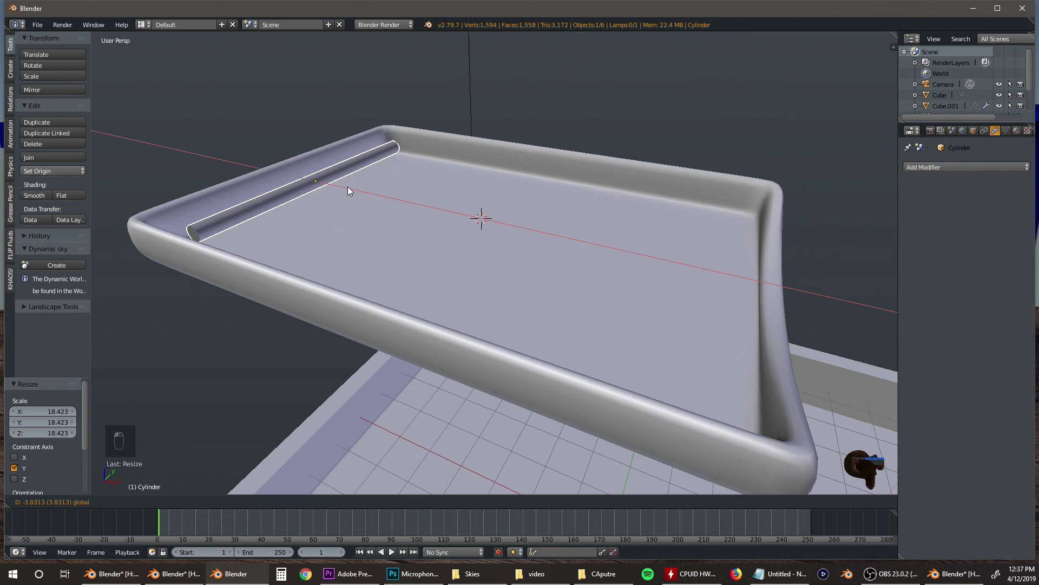
left_click(347, 186)
- Select the small tray's entire mesh in Edit Mode and extrude it by about -0.04 along its normal
right_click(555, 267)
middle_click_drag(554, 267, 471, 242)
key("Tab")
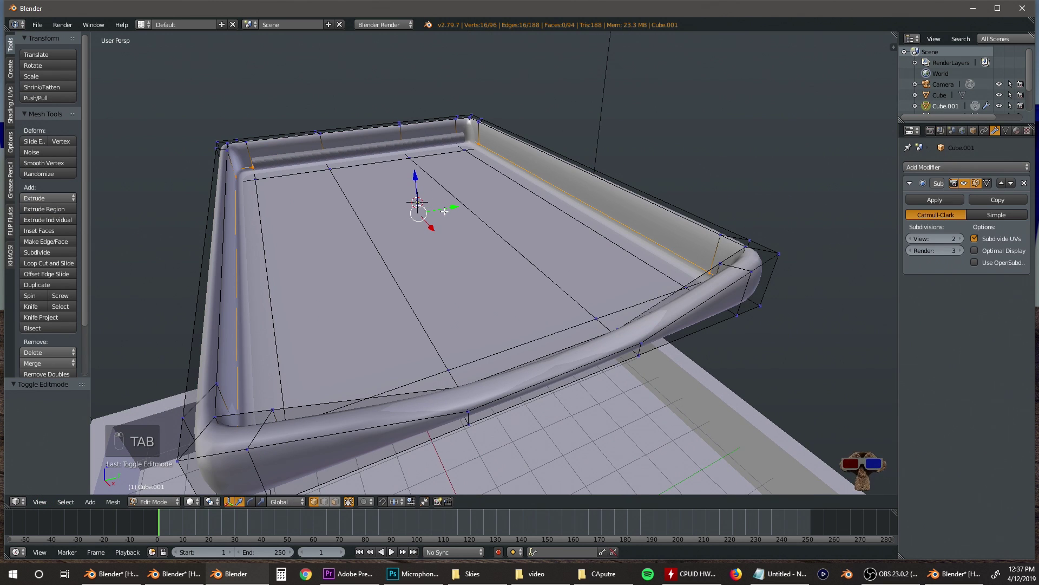
key("a")
key("a")
key("a")
key("a")
scroll(451, 225, "down", 3)
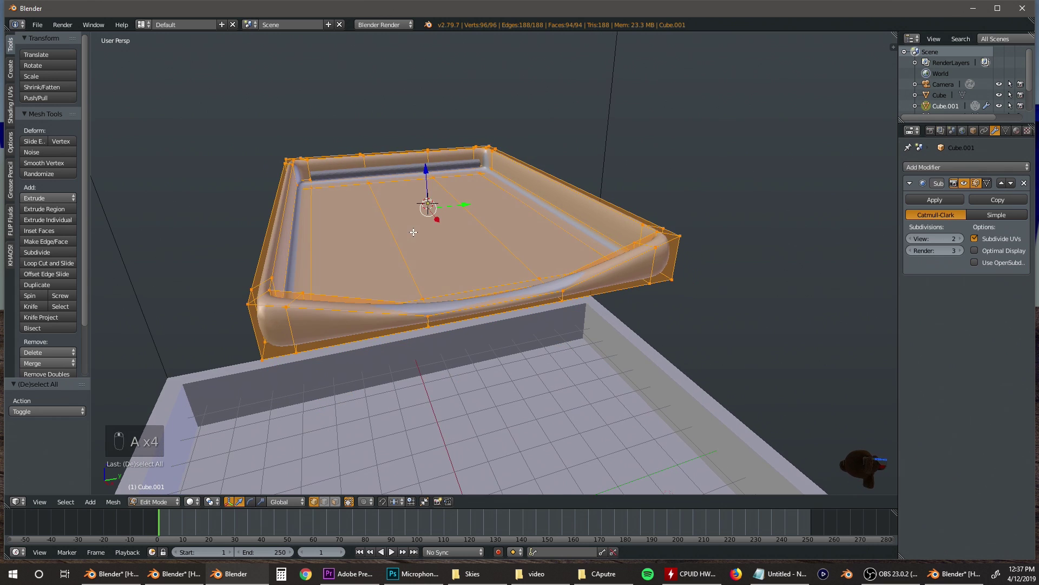
key("e")
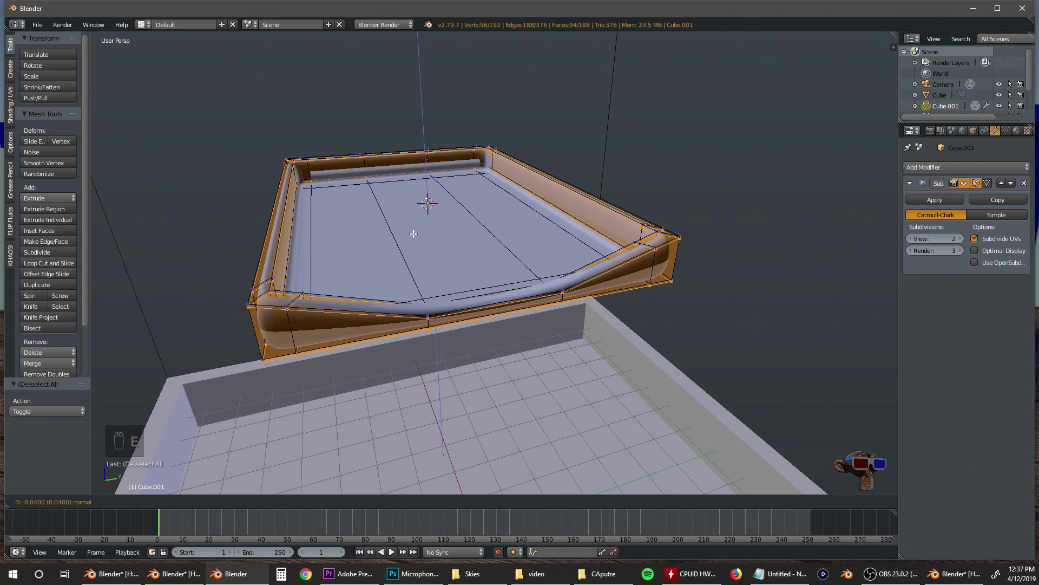
left_click(413, 234)
key("Tab")
key("Tab")
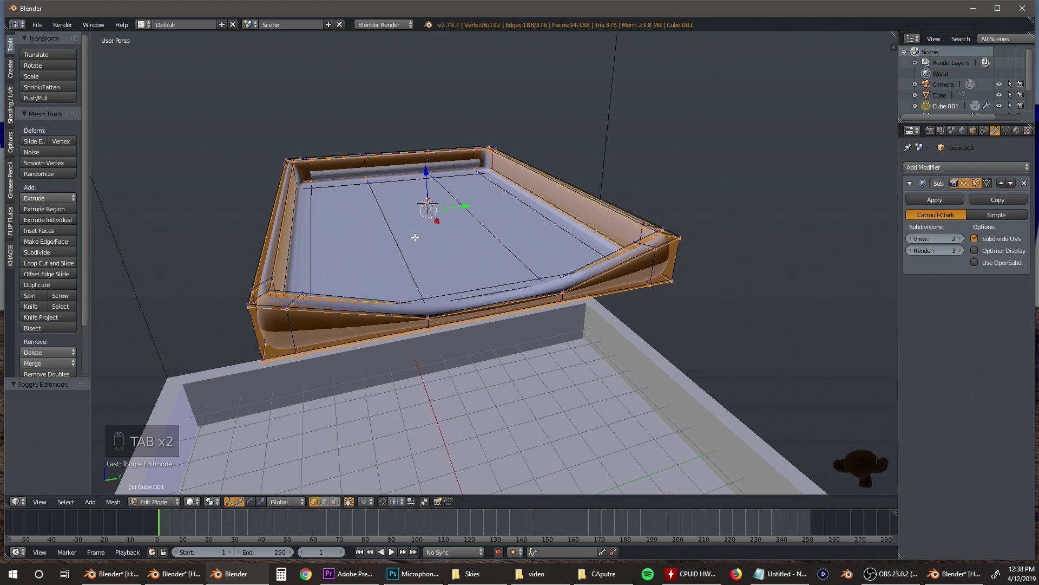
- Select the small tray's entire mesh, make its normals consistent facing outward, and return to Object Mode
key("a")
key("a")
key("a")
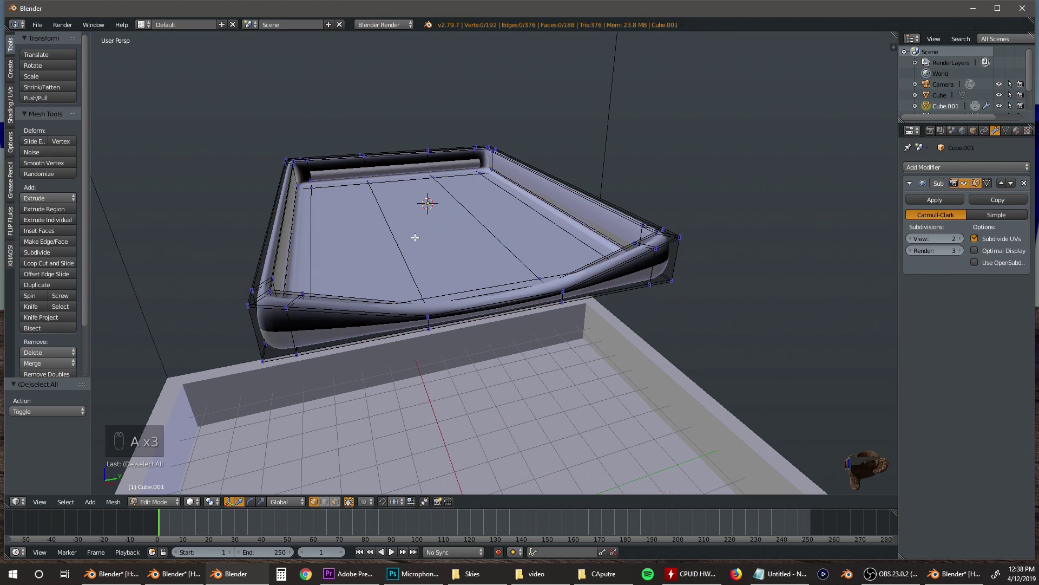
key("a")
key("a")
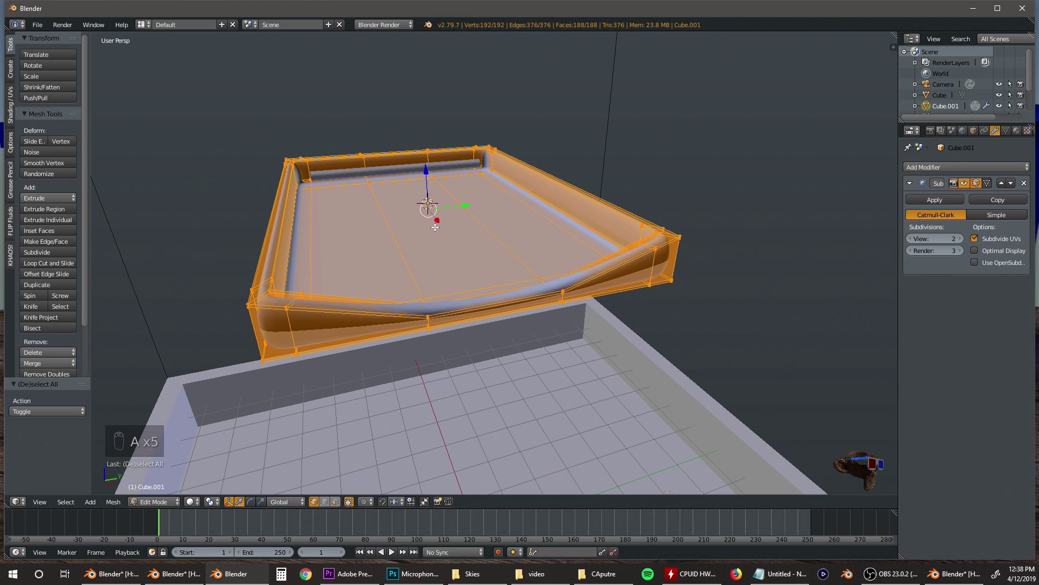
key("ctrl+n")
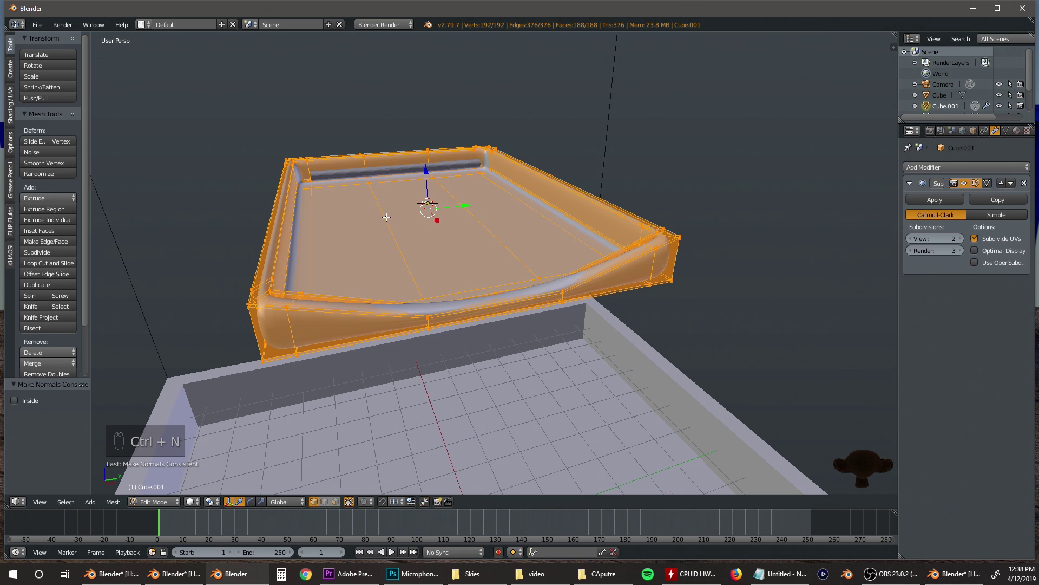
middle_click_drag(372, 241, 379, 237)
key("Tab")
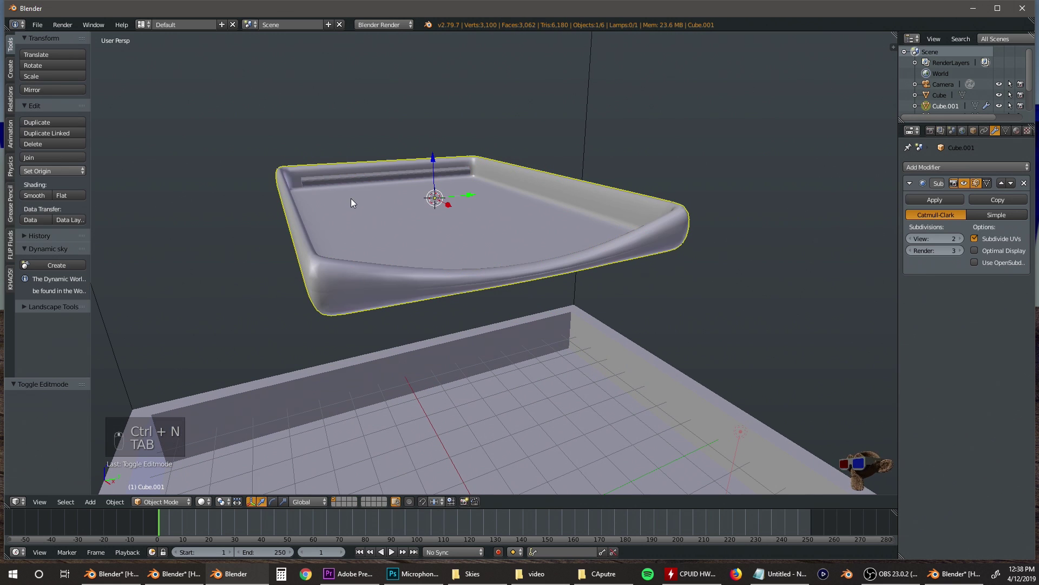
middle_click_drag(351, 198, 382, 207)
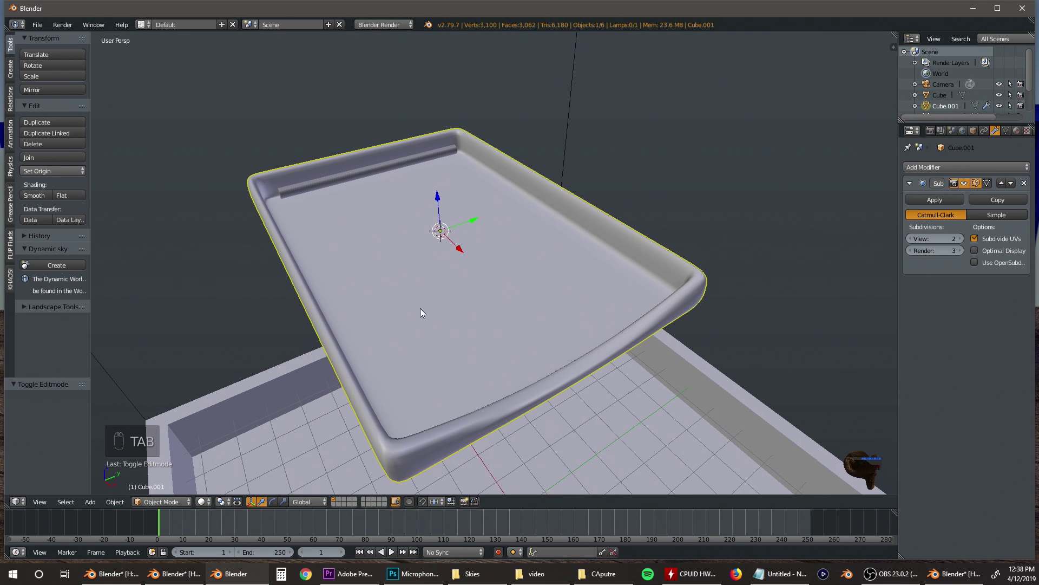
mouse_move(437, 299)
middle_mouse_down()
mouse_move(460, 282)
mouse_move(444, 300)
middle_mouse_up()
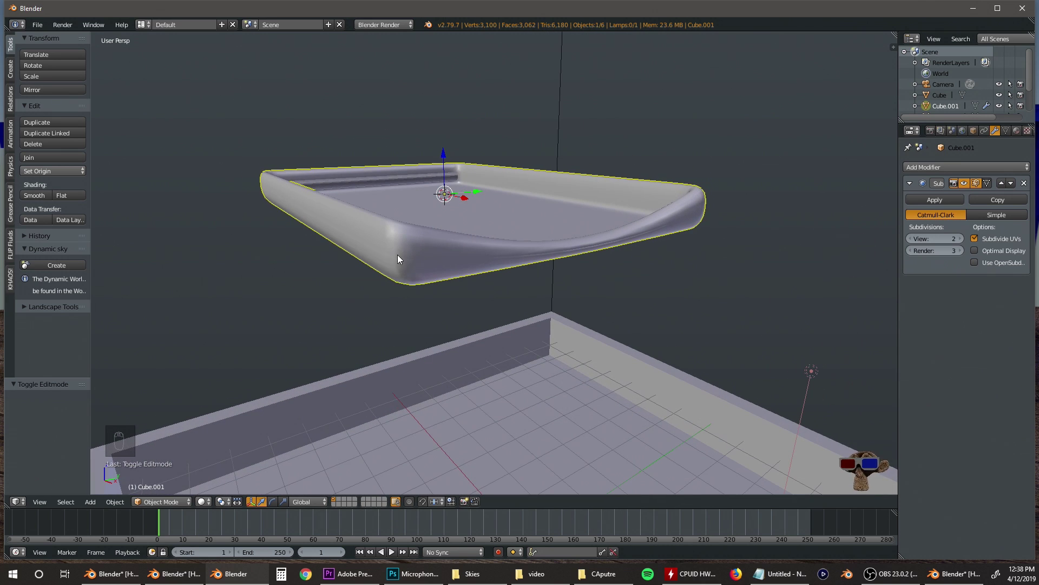
- Select the thin cylinder at the back of the small tray and raise it about 0.07 along Z
middle_click_drag(433, 236, 580, 222)
right_click(369, 240)
middle_click_drag(423, 252, 320, 226)
scroll(381, 303, "up", 4)
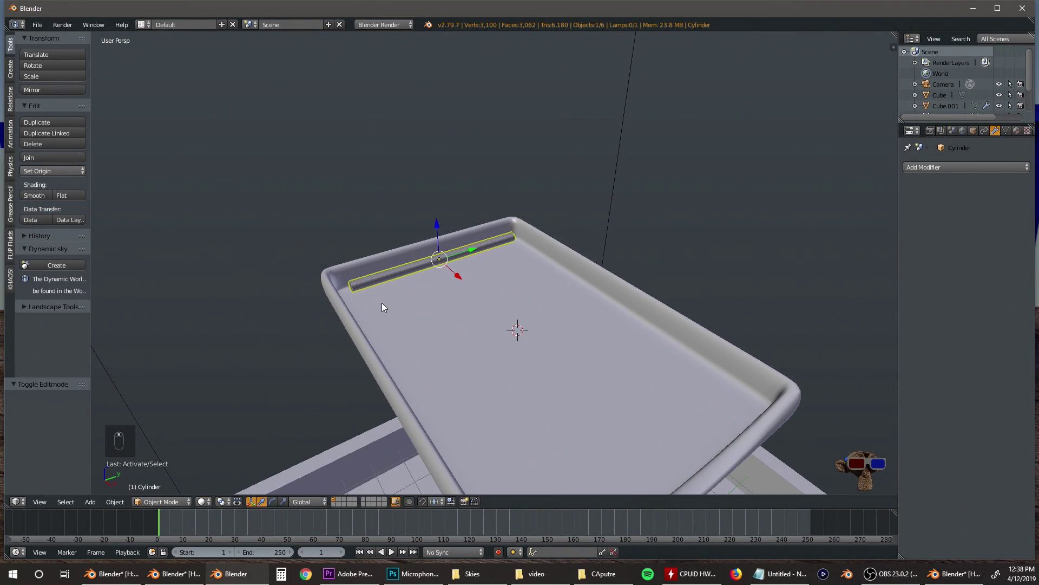
left_click_drag(416, 234, 414, 218)
middle_click_drag(453, 288, 430, 304)
middle_click_drag(348, 297, 381, 313)
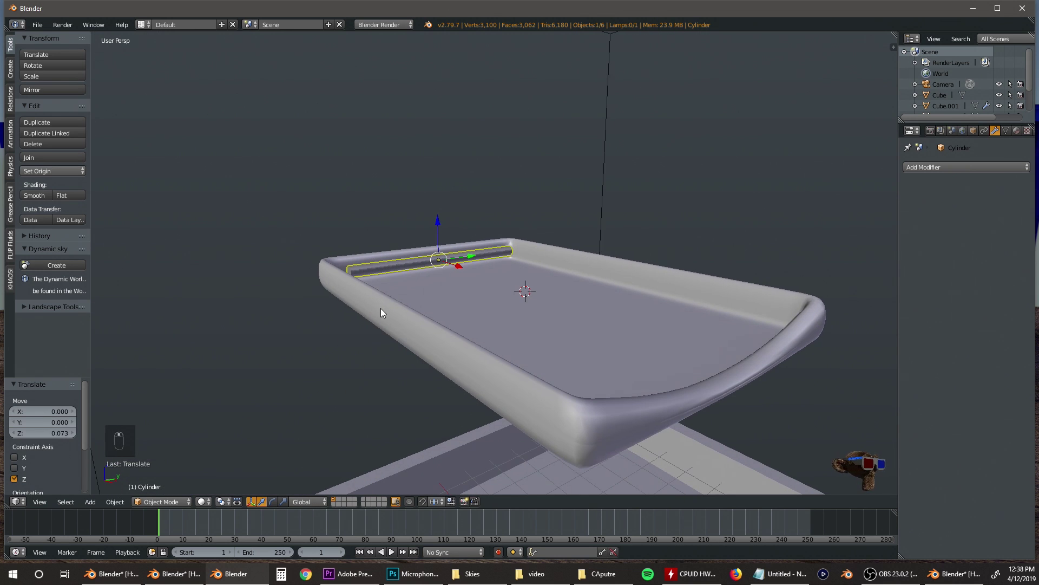
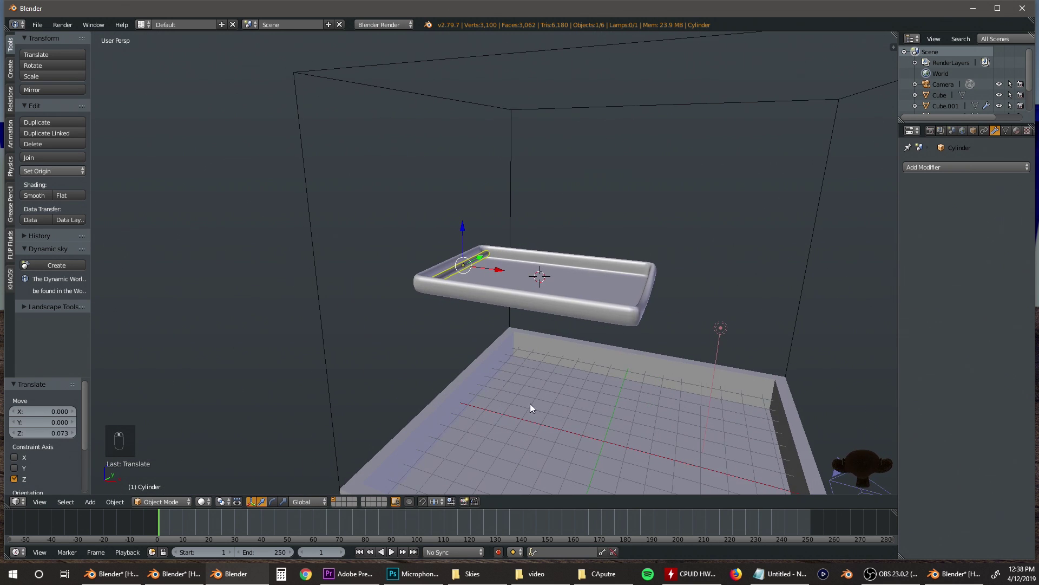
- Snap the 3D cursor to the scene center and add a new mesh cylinder there
key("shift+a")
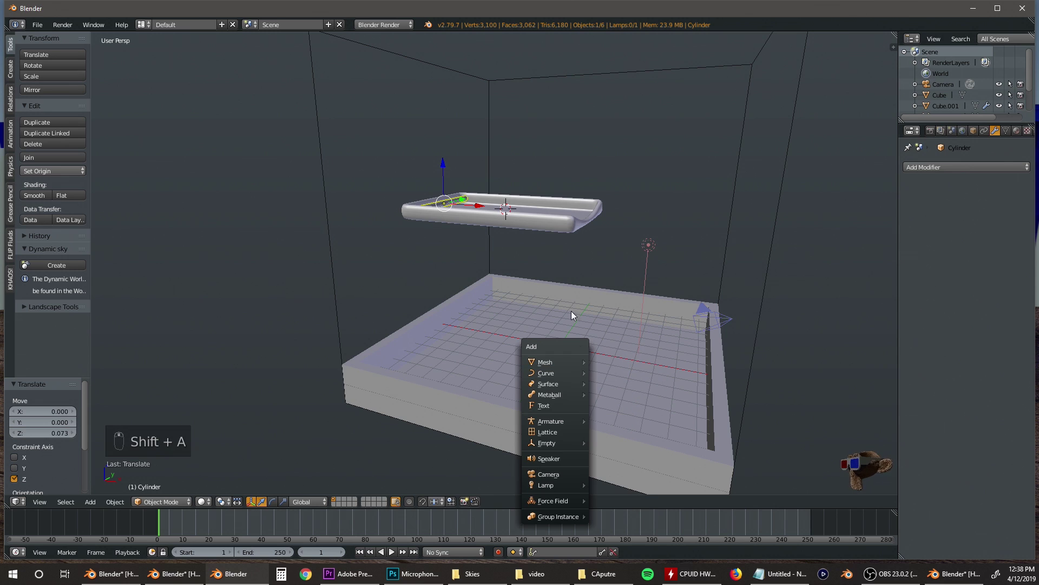
key("shift+s")
key("shift+s")
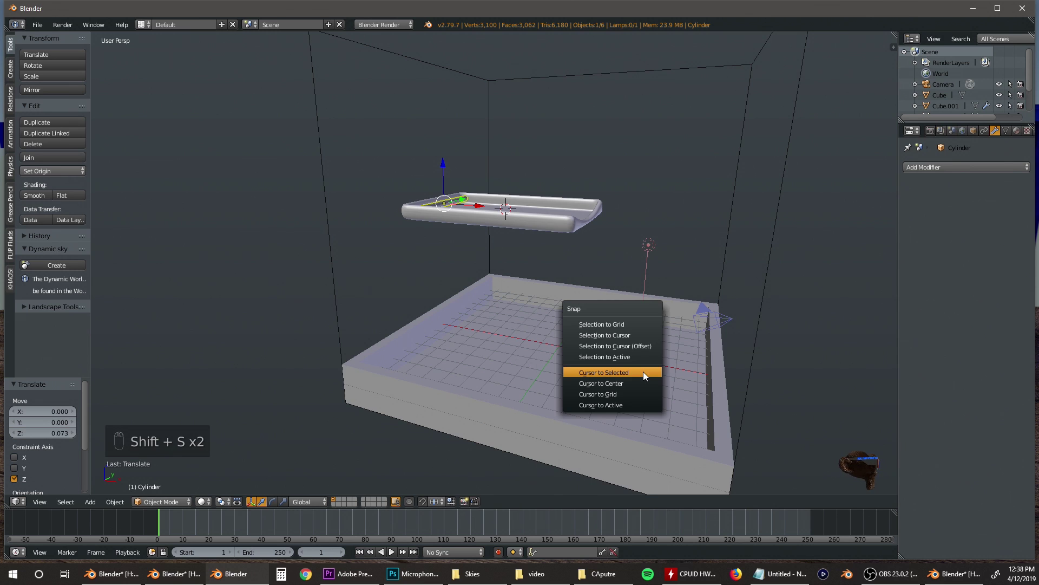
left_click(644, 383)
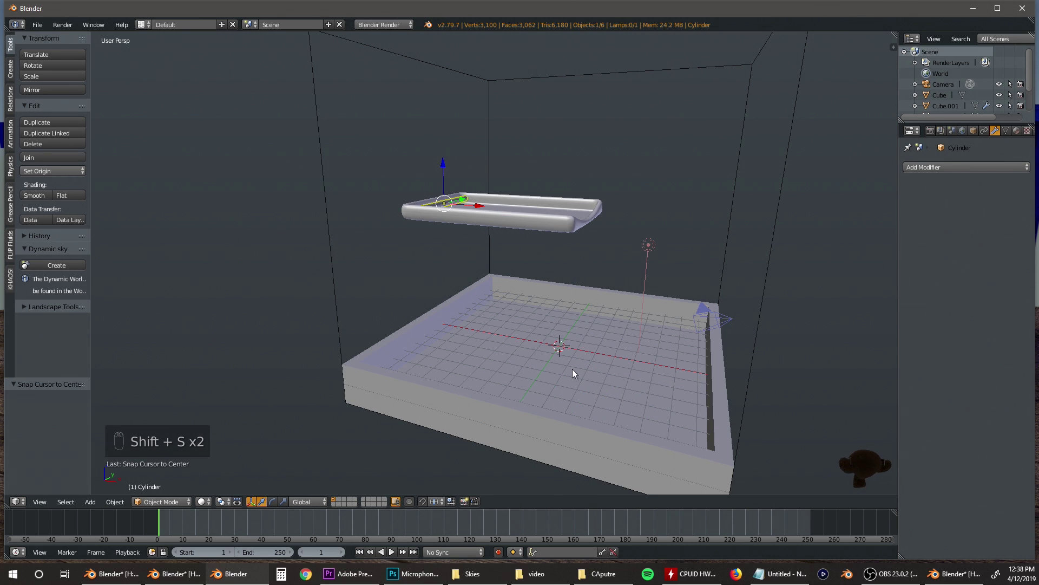
key("shift+a")
mouse_move(574, 353)
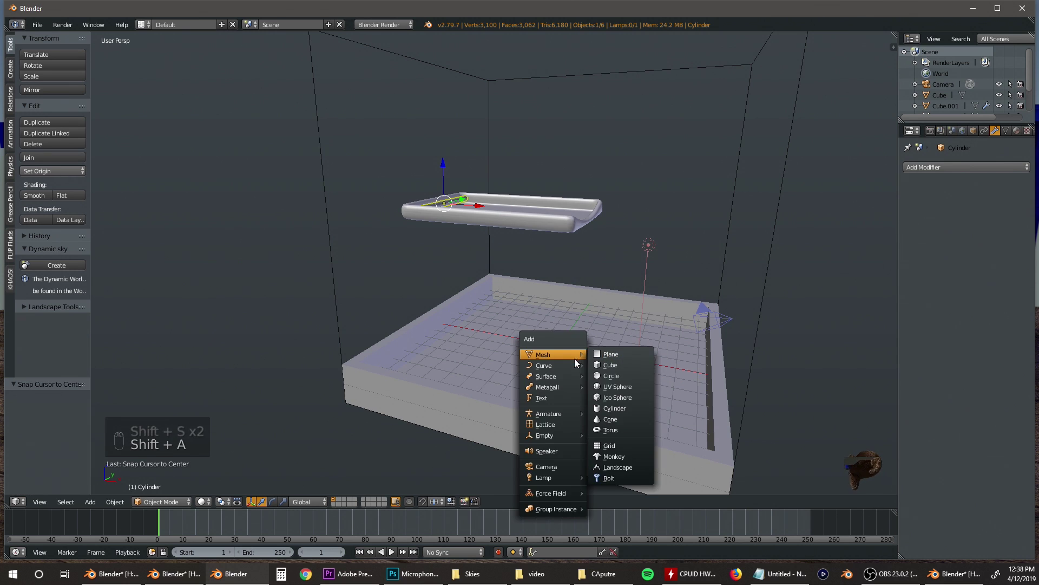
left_click(615, 408)
middle_click_drag(622, 378, 596, 375)
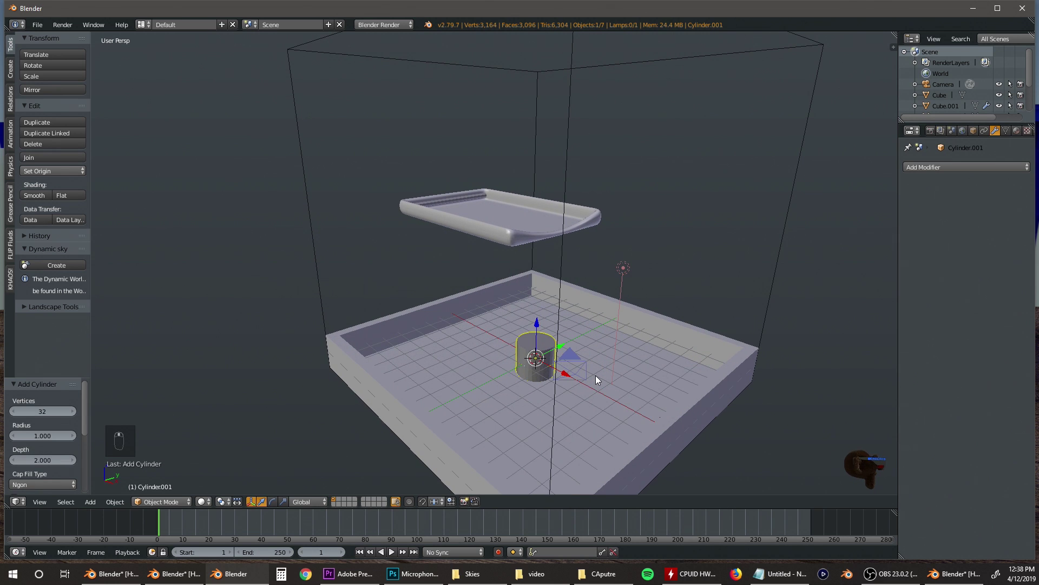
- Rotate the new cylinder 90° about the X axis and scale it by 8 along the Y axis
type("rx90")
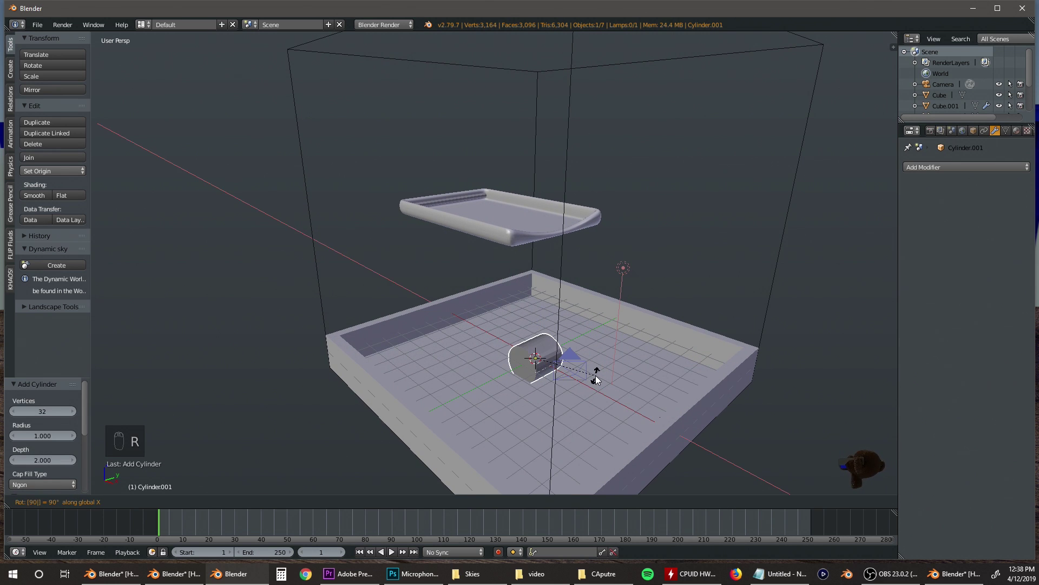
key("Return")
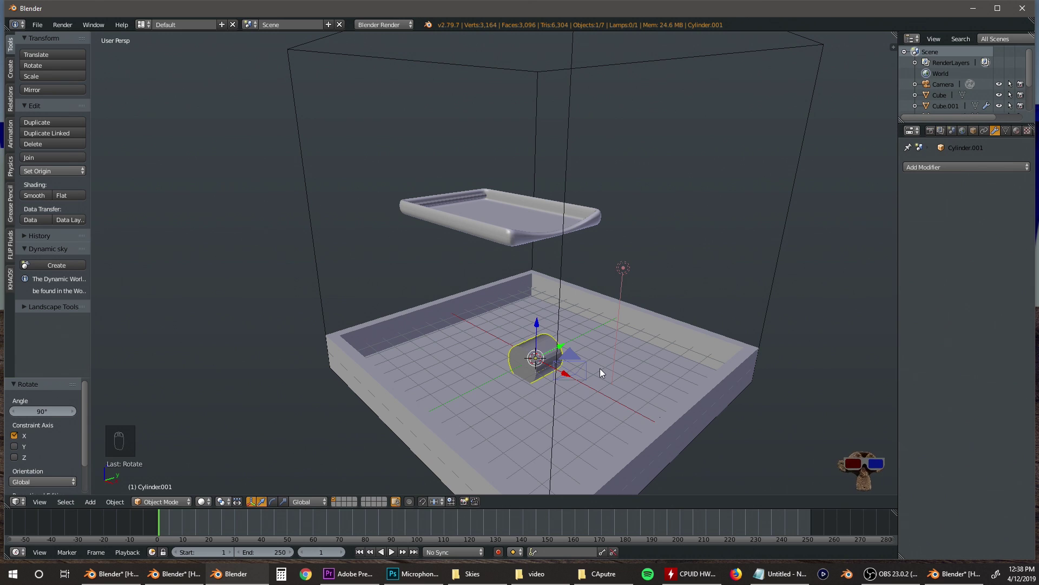
type("sx8")
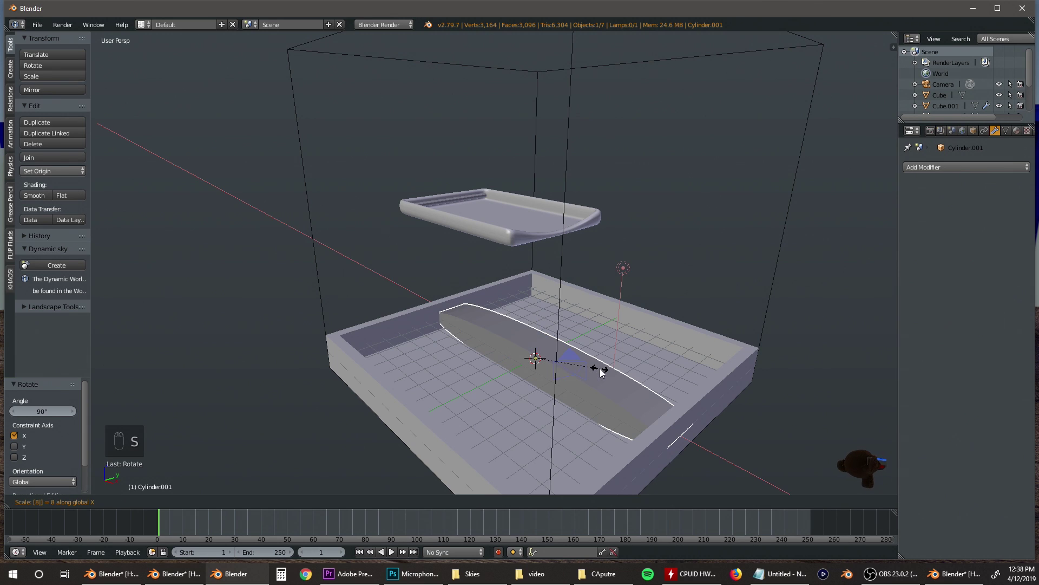
key("BackSpace")
key("BackSpace")
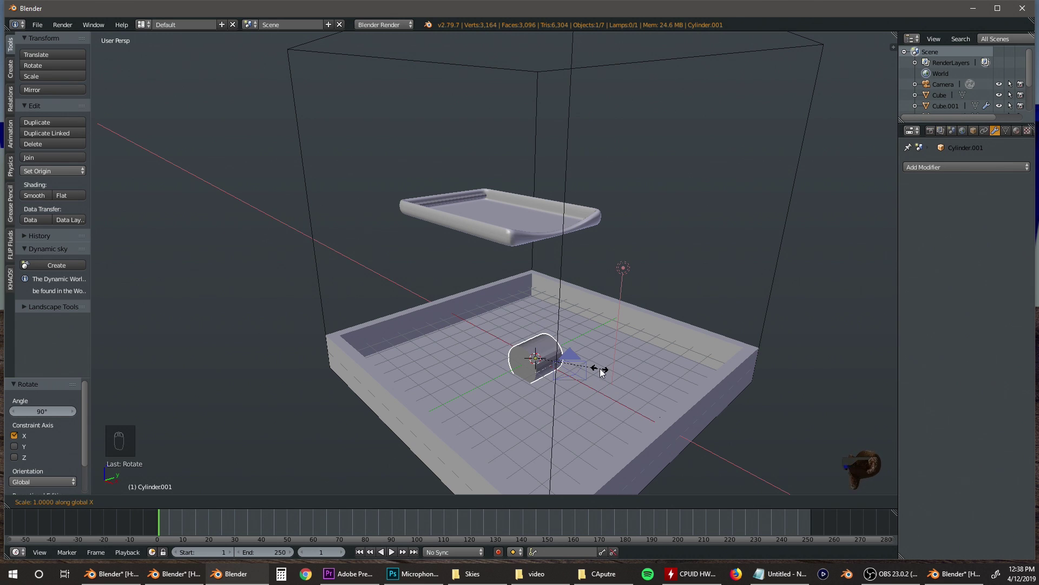
type("y")
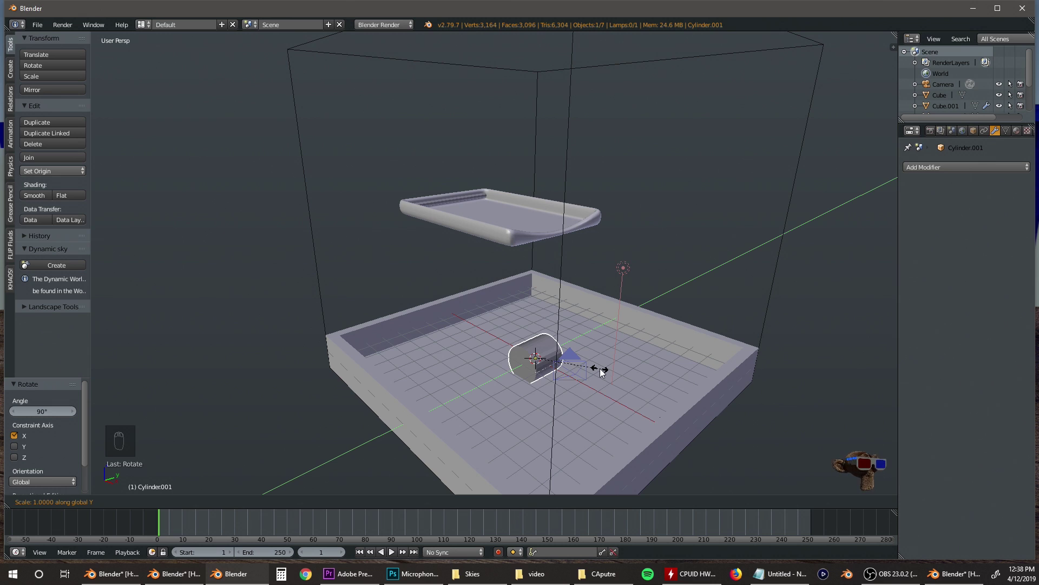
type("8")
key("Return")
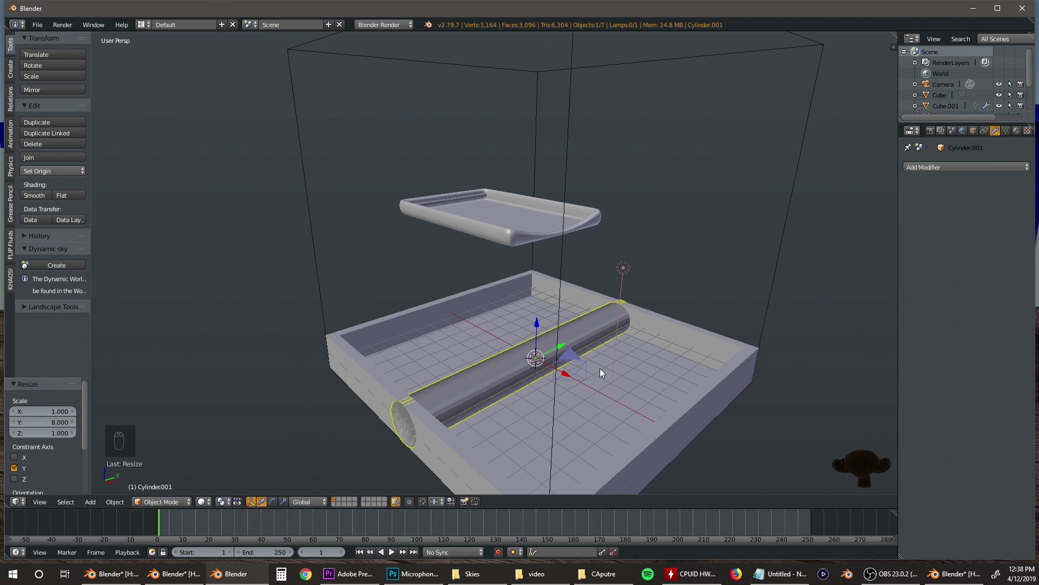
- Shorten the long cylinder slightly by scaling it along the Y axis by about 0.983
key("s")
key("y")
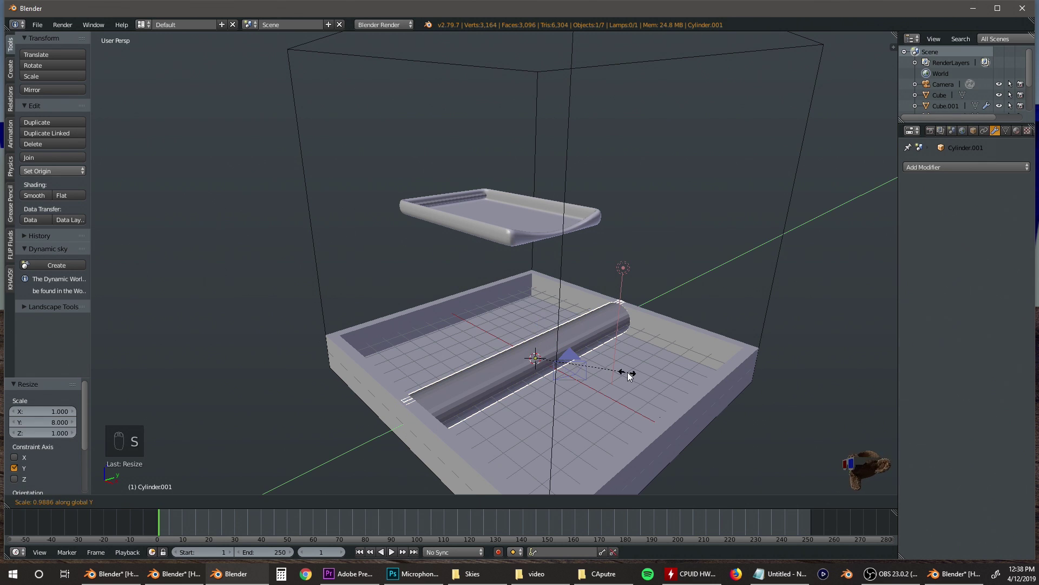
left_click(627, 372)
- Delete the vertices of the long cylinder's lower half using a front wireframe view, and lower the remaining arch about 0.82 along Z
middle_click_drag(567, 398, 619, 372)
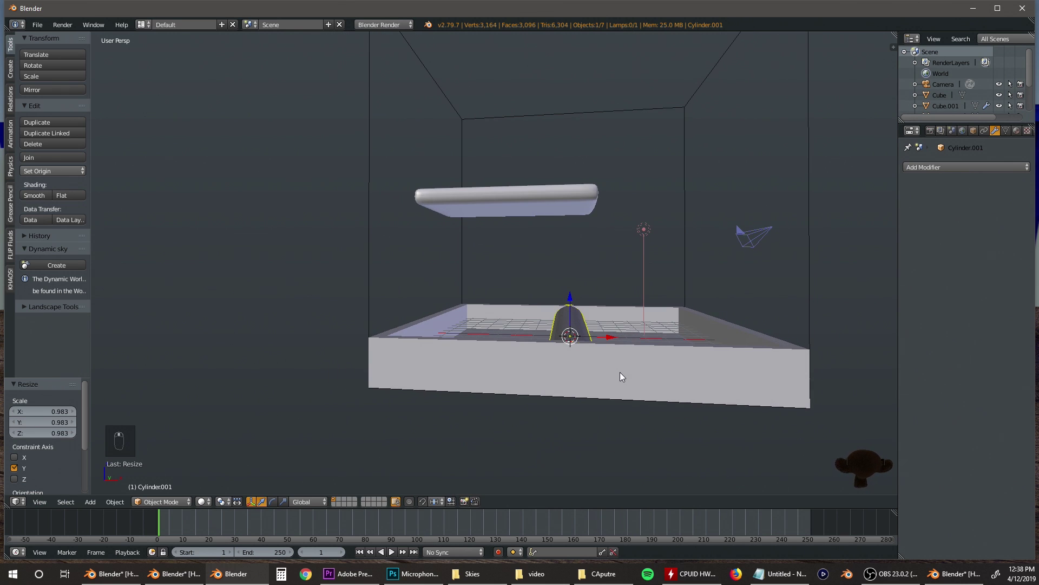
key("KP_1")
scroll(619, 372, "up", 4)
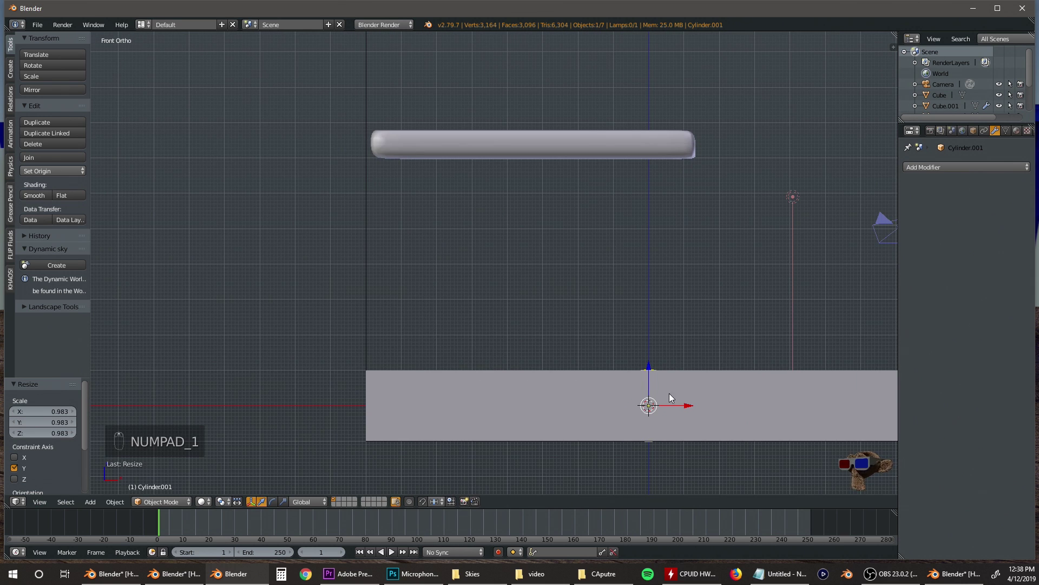
key("z")
key("x")
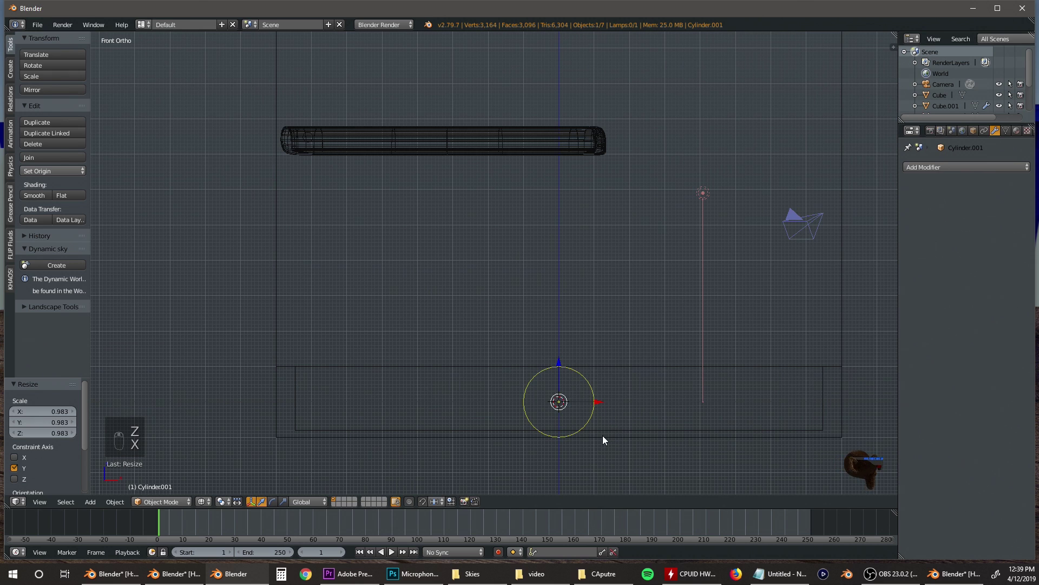
key("Tab")
middle_click_drag(623, 454, 548, 320, "shift")
scroll(577, 379, "up", 2)
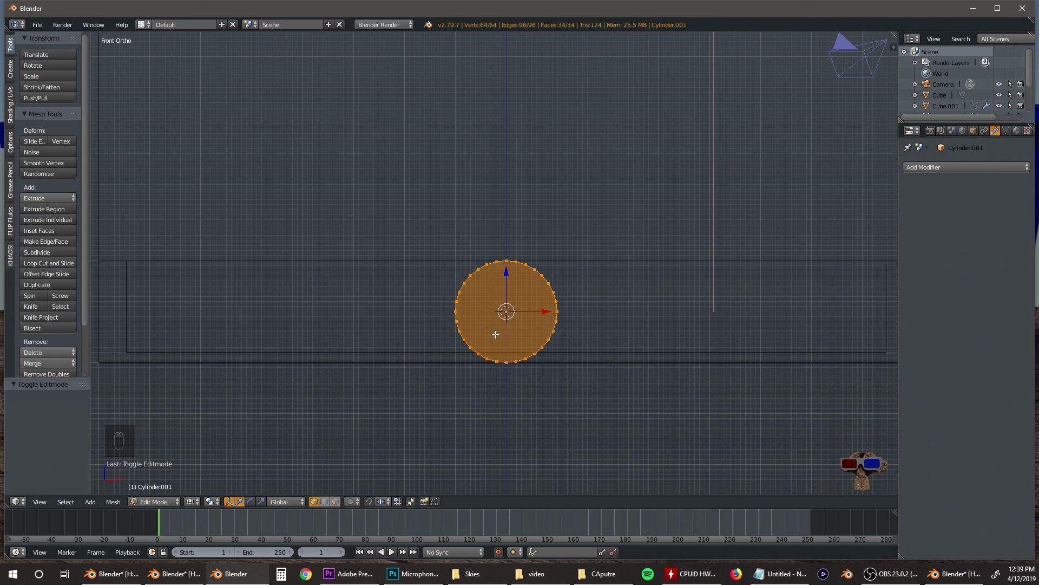
key("a")
key("b")
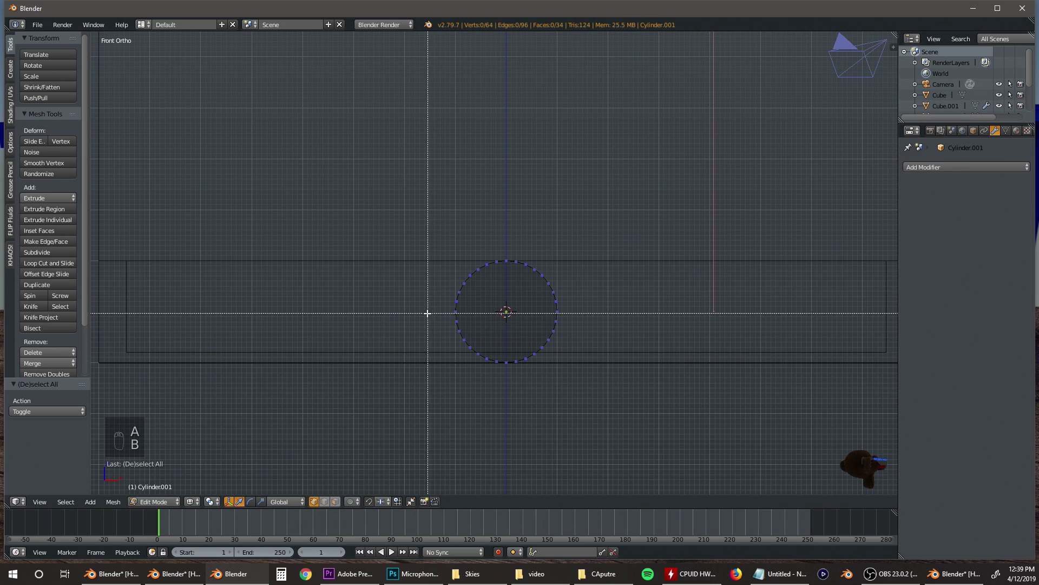
left_click_drag(423, 317, 644, 372)
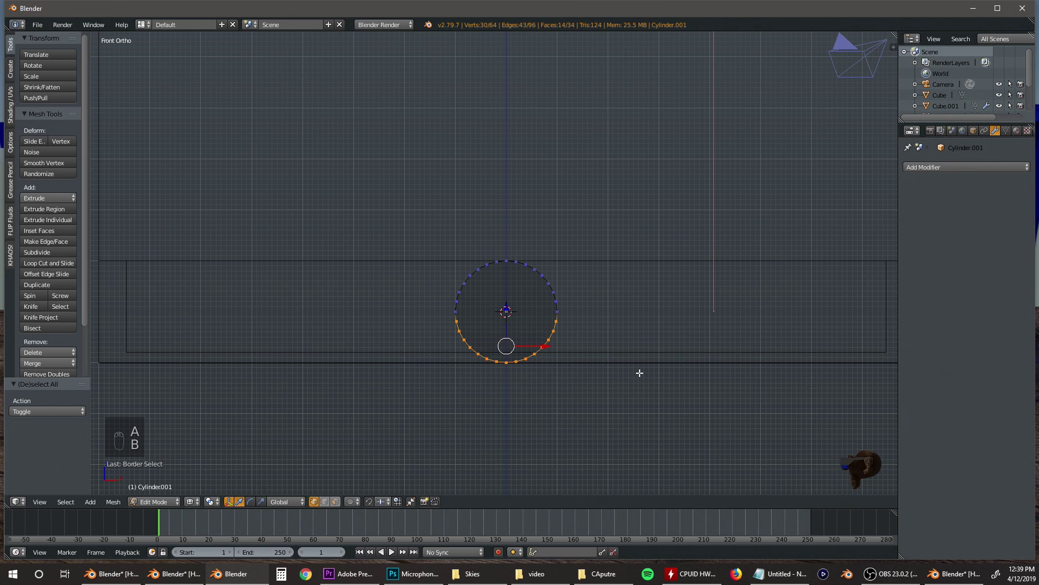
key("x")
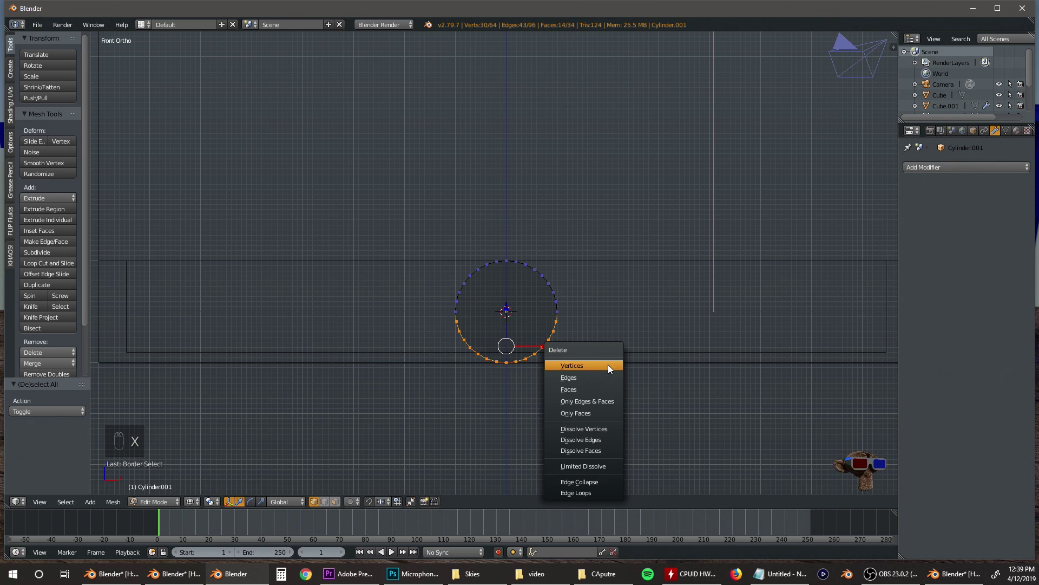
left_click(609, 365)
key("a")
left_click_drag(504, 247, 504, 282)
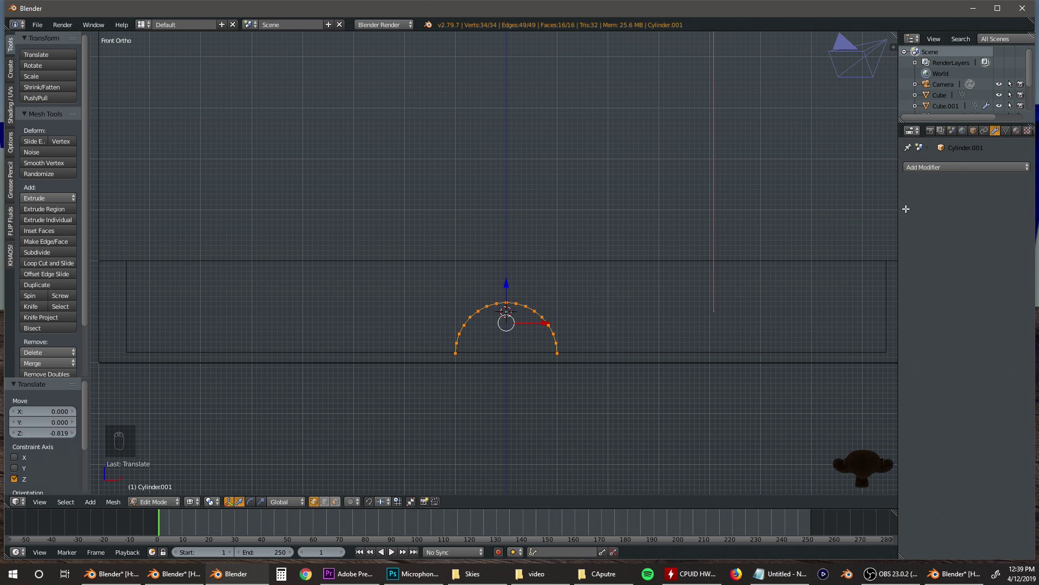
- Add a Solidify modifier with a thickness of 0.1 to the half-cylinder arch and apply it in Object Mode
left_click(974, 168)
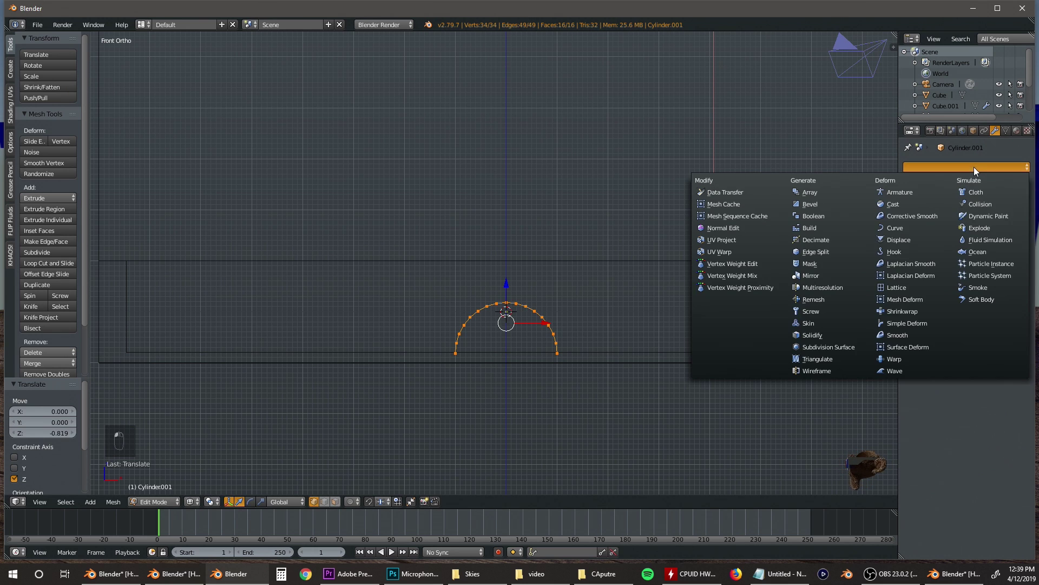
left_click(831, 337)
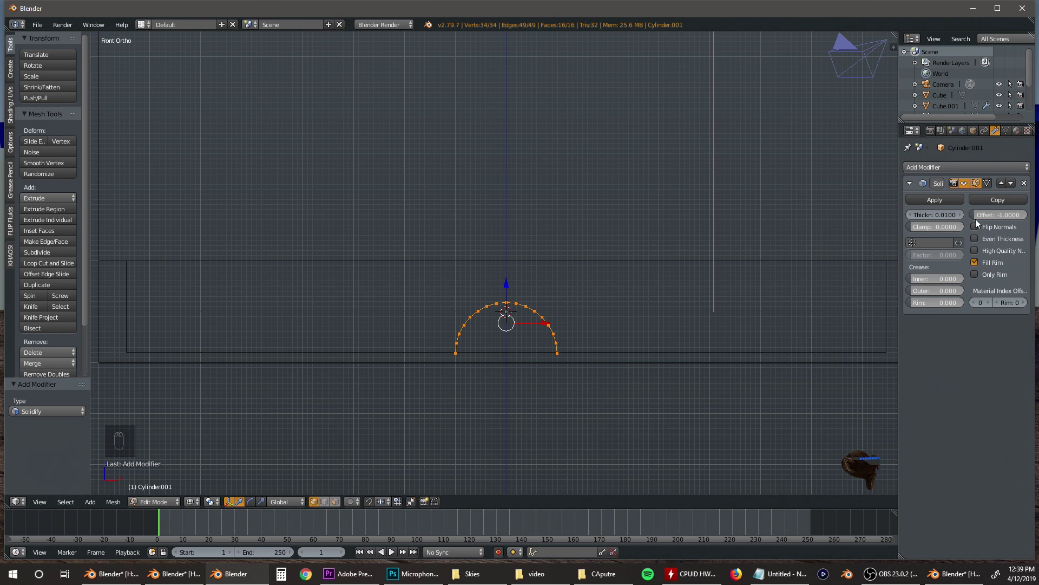
left_click(942, 215)
type("1")
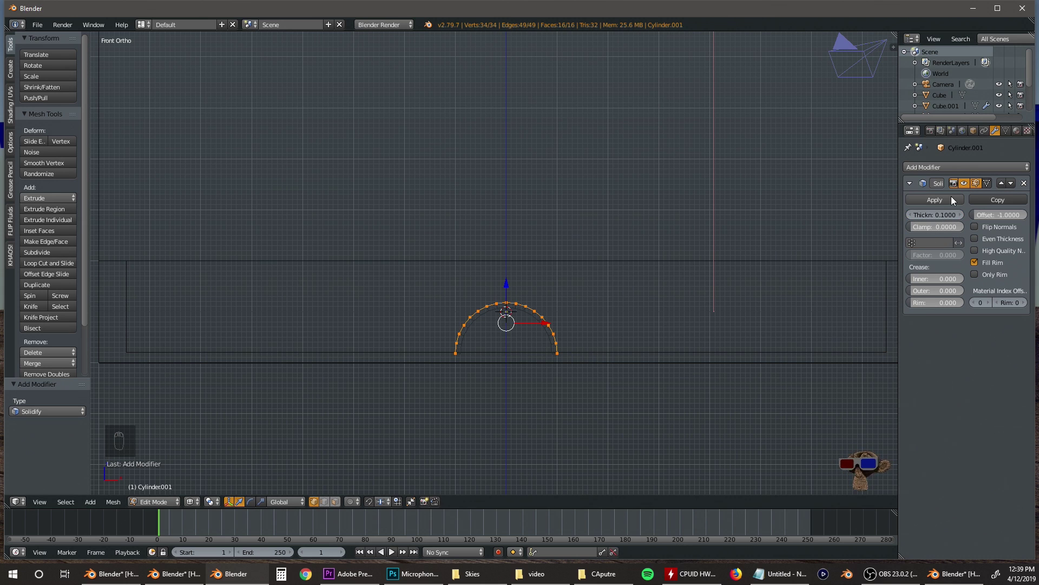
left_click(951, 198)
key("Tab")
left_click(938, 196)
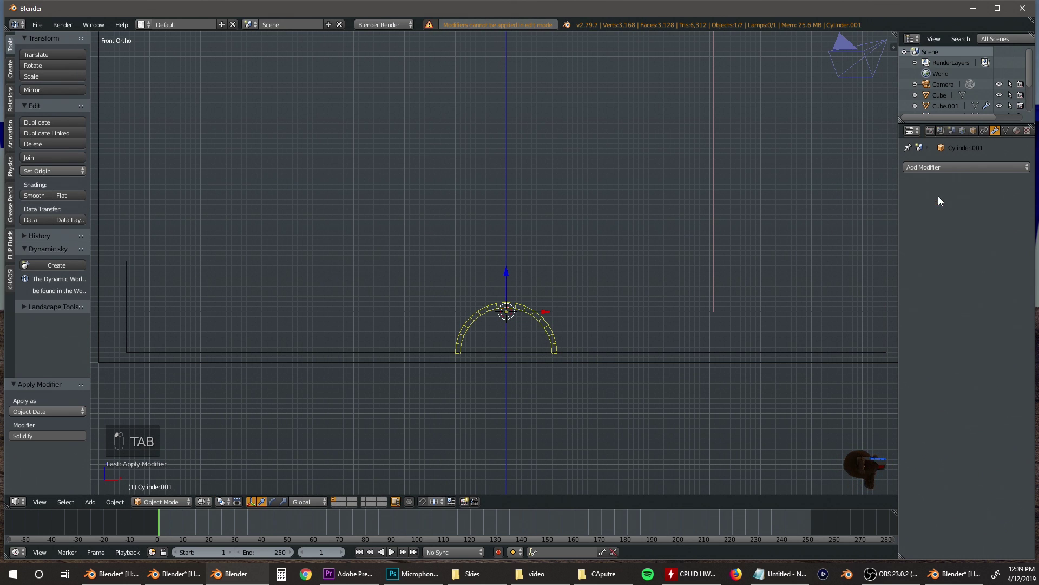
scroll(725, 333, "up", 3)
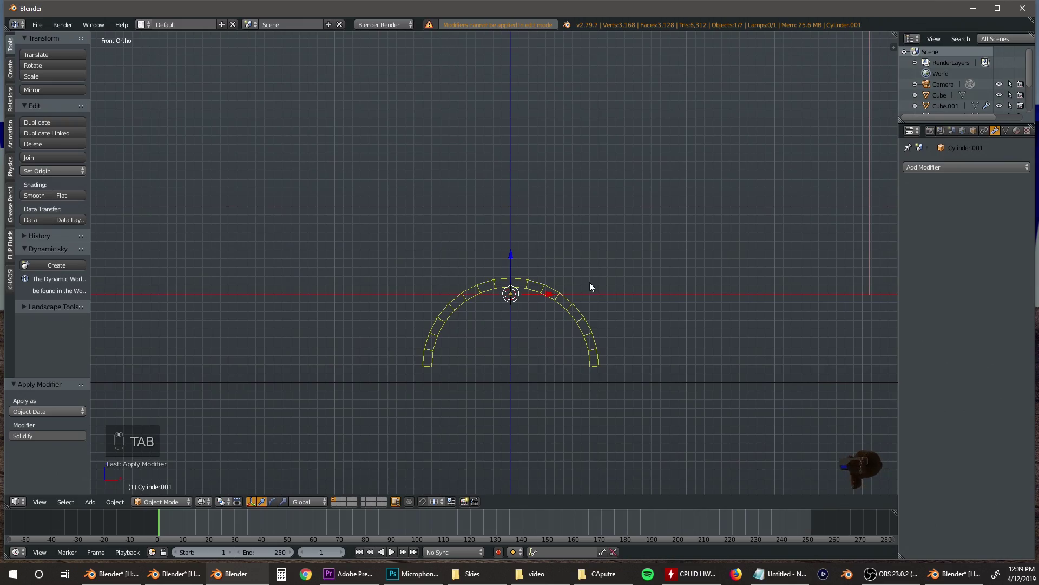
key("KP_5")
middle_click_drag(650, 293, 676, 301)
scroll(631, 298, "down", 3)
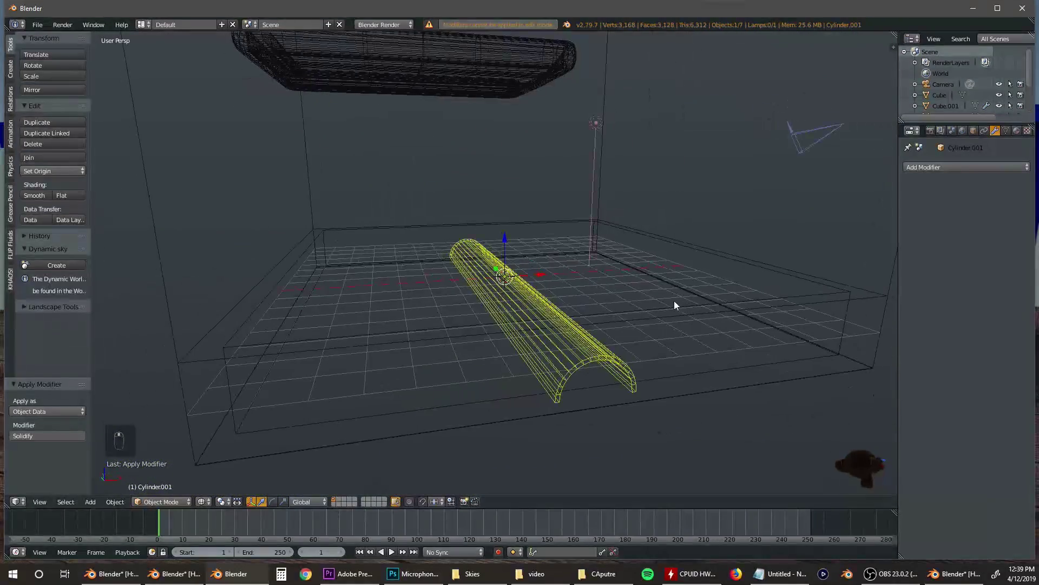
- Add a cube and move it about -6.64 along the X axis toward the basin's side wall
key("shift+a")
mouse_move(659, 298)
left_click(695, 308)
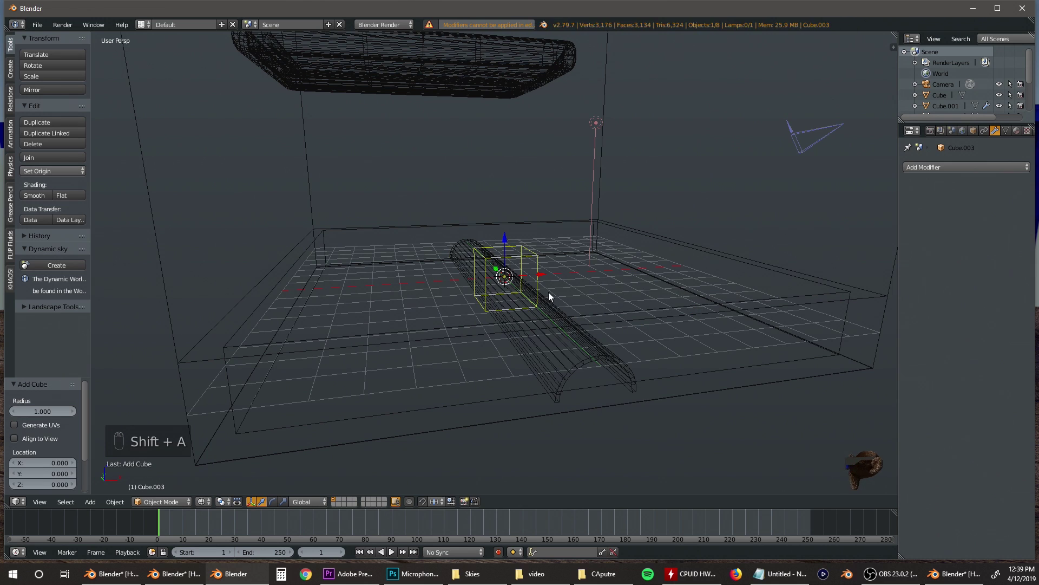
key("g")
key("x")
left_click(359, 301)
- Scale the new cube by 8 along the Y axis
middle_click_drag(360, 301, 427, 422)
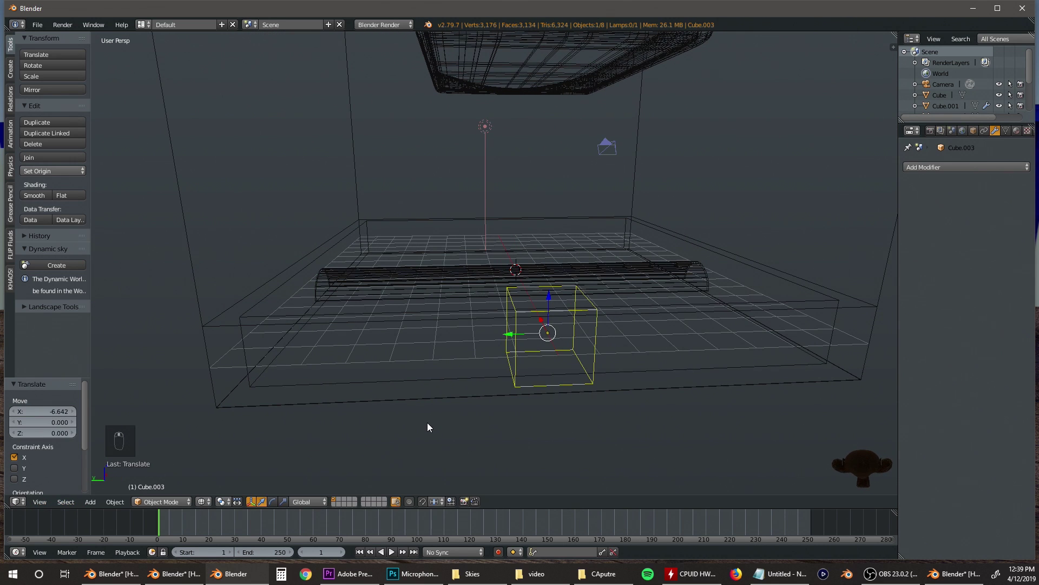
key("s")
key("y")
key("8")
key("Return")
- In a front view, shift the long block slightly inward along X and raise it about 0.82 along Z
middle_click_drag(539, 377, 463, 350)
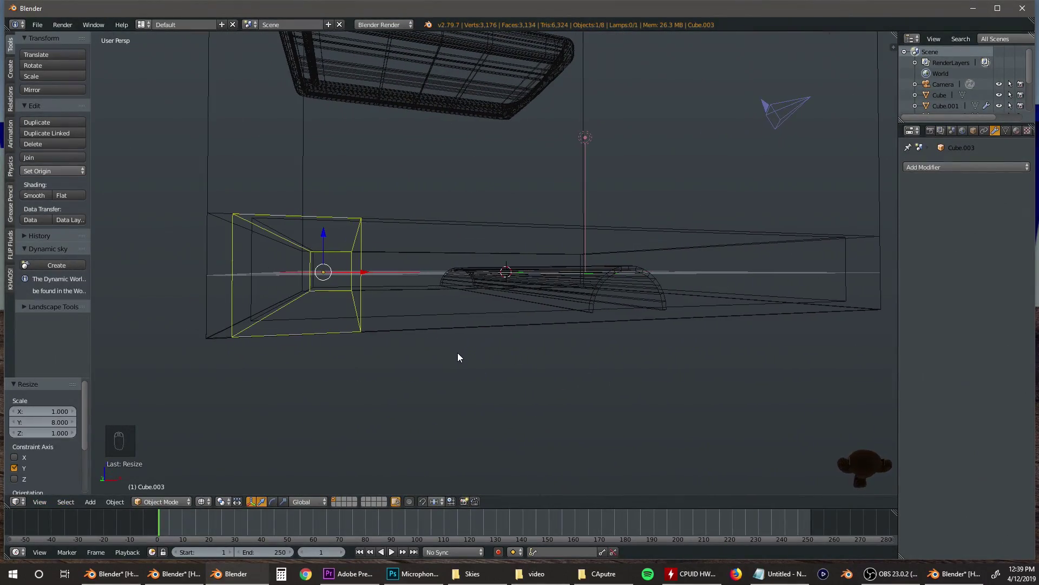
key("KP_1")
scroll(459, 349, "up", 3)
middle_click_drag(180, 342, 238, 335, "shift")
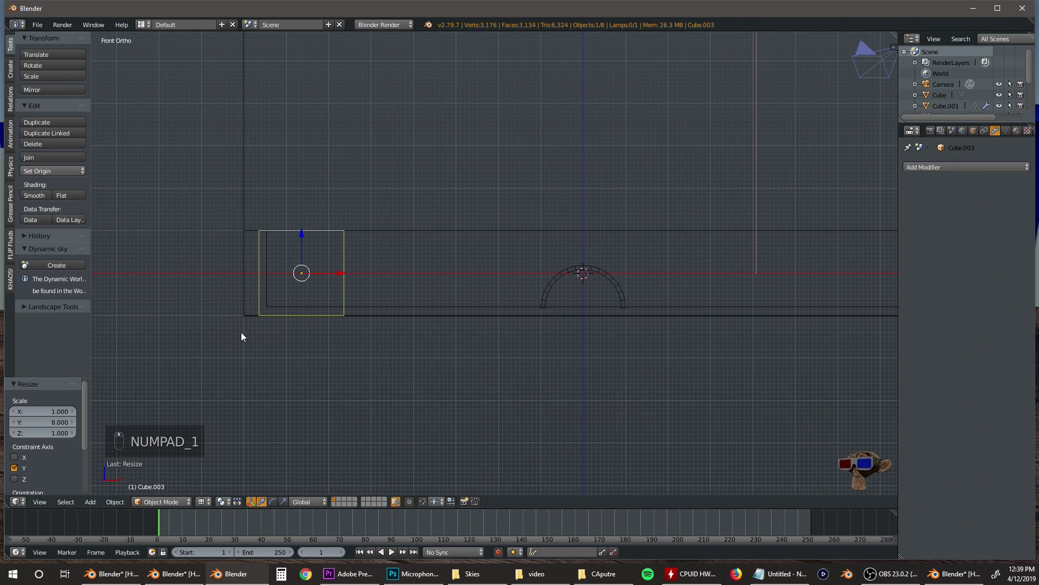
left_click_drag(340, 278, 350, 275)
middle_click_drag(273, 321, 309, 326, "shift")
left_click_drag(347, 235, 350, 203)
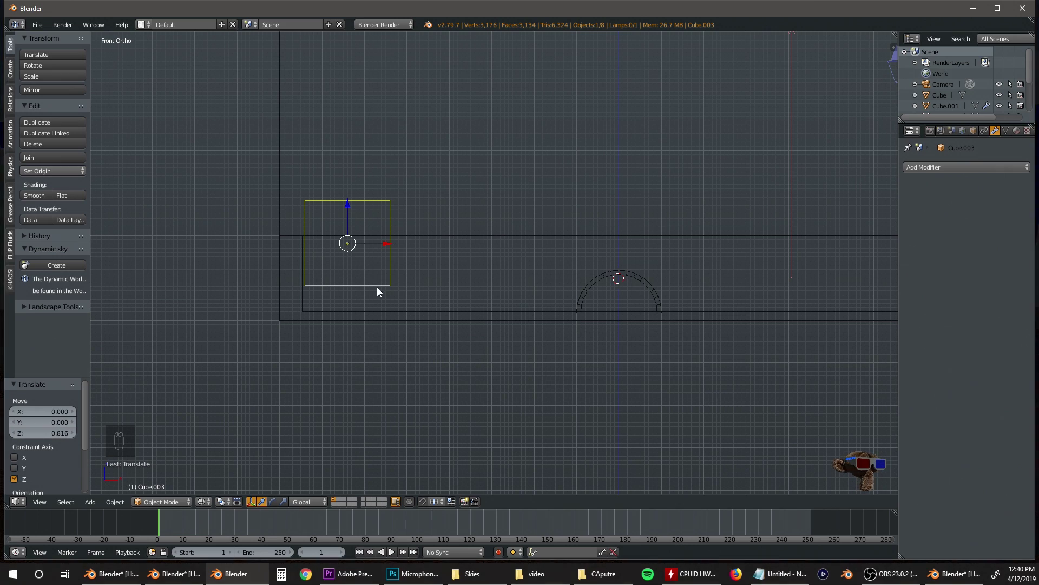
- Shorten the long block by scaling it about 0.924 along the Y axis to fit inside the basin walls
middle_click_drag(548, 268, 380, 304)
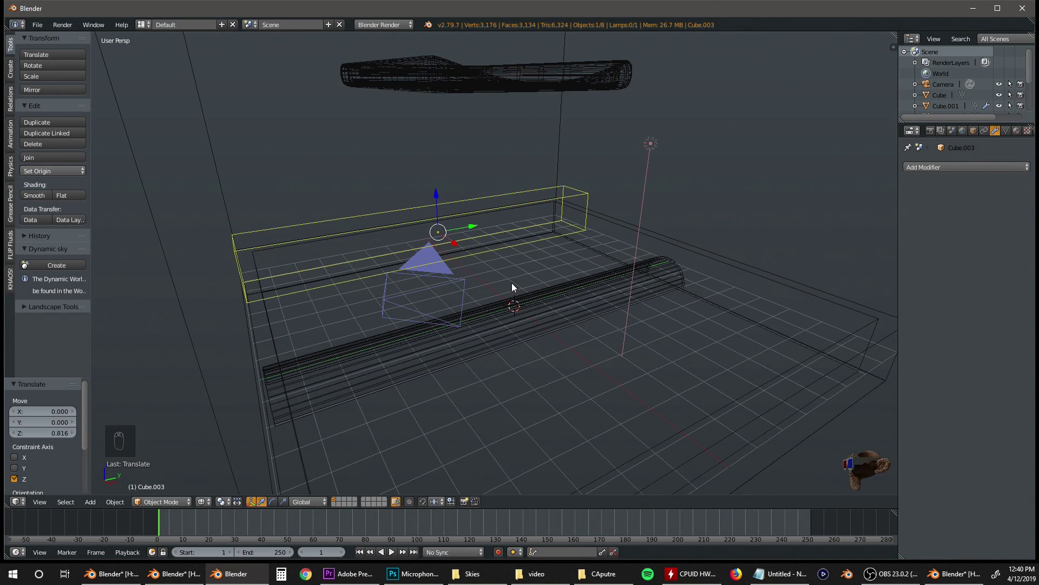
key("s")
key("y")
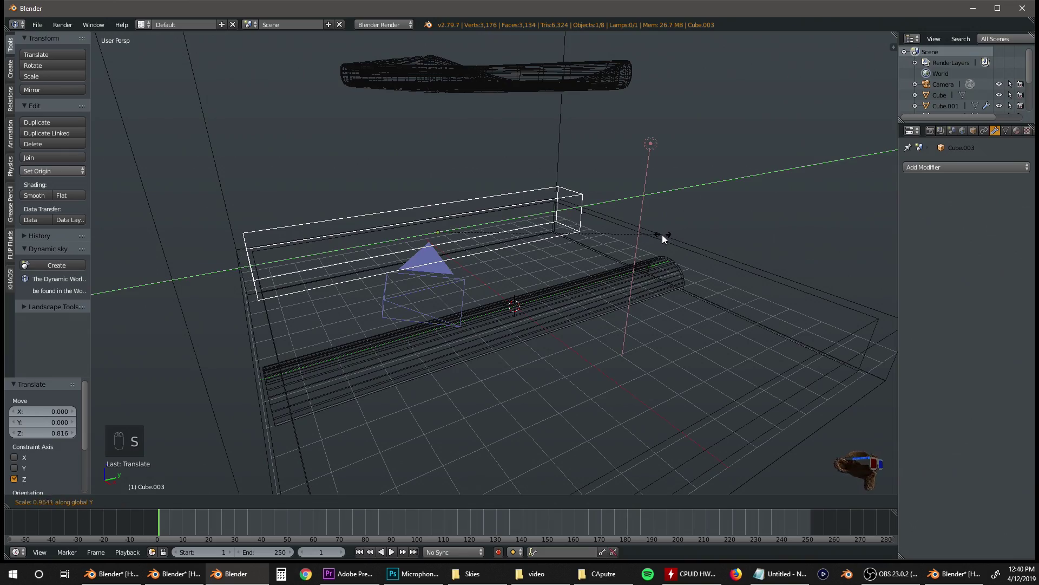
left_click(656, 236)
key("KP_7")
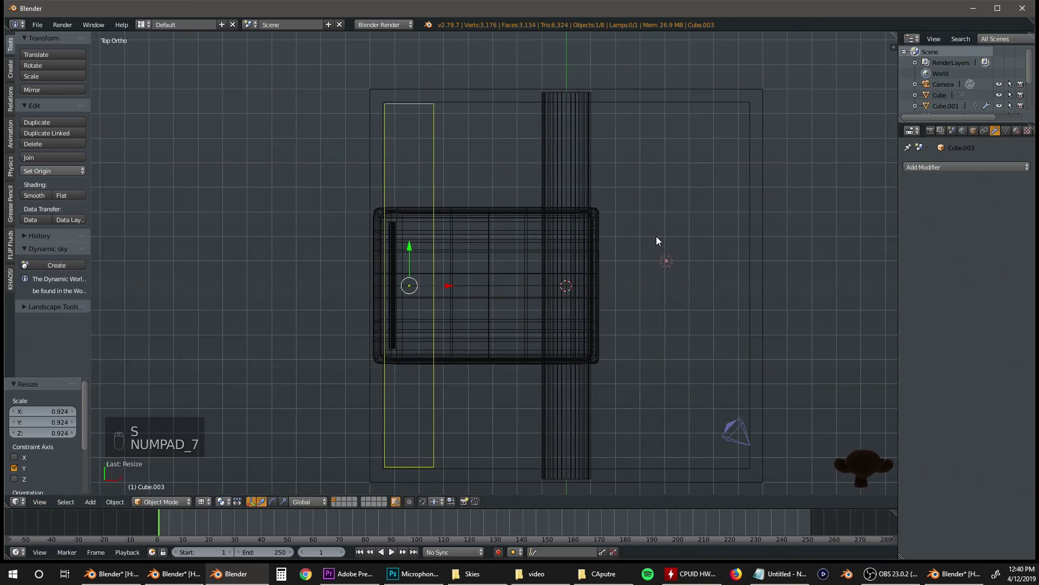
middle_click_drag(471, 317, 440, 258)
- Return to Object Mode and display the scene in solid shading
key("Tab")
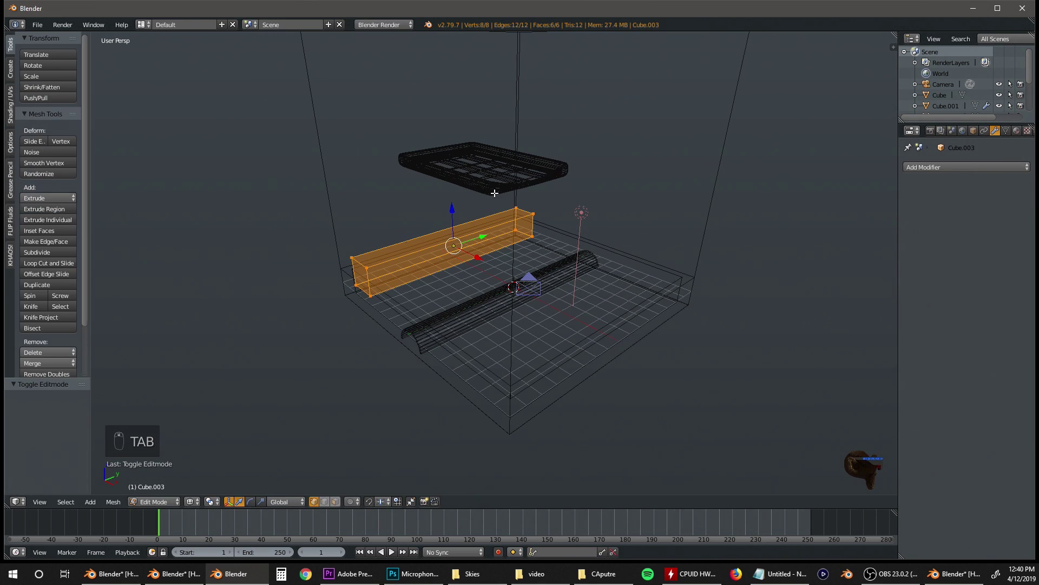
key("Tab")
key("z")
middle_click_drag(474, 178, 494, 130)
- Enable Fluid physics on the large enclosing wireframe cube and set its type to Domain
right_click(499, 86)
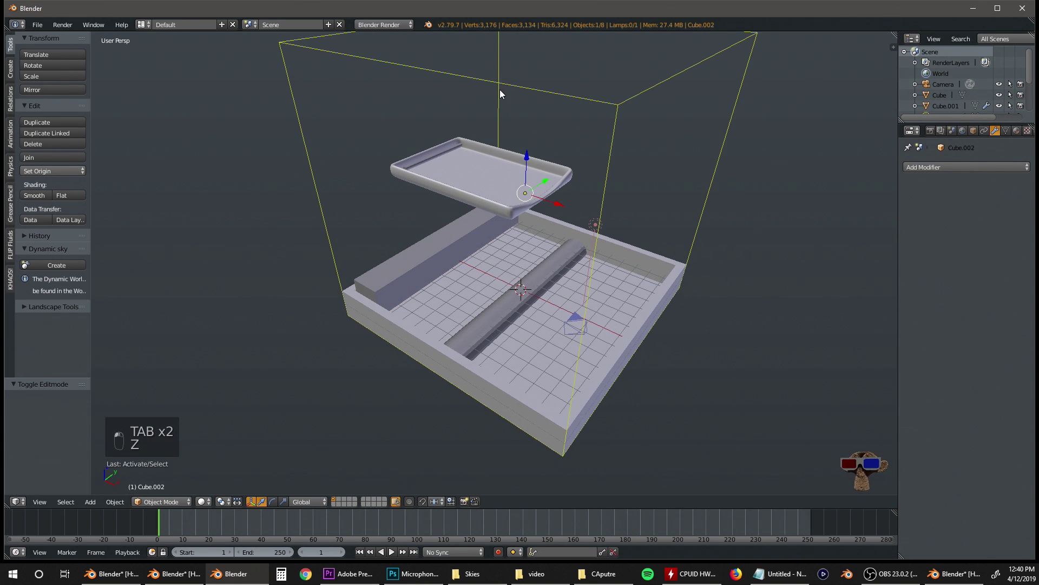
left_click(942, 168)
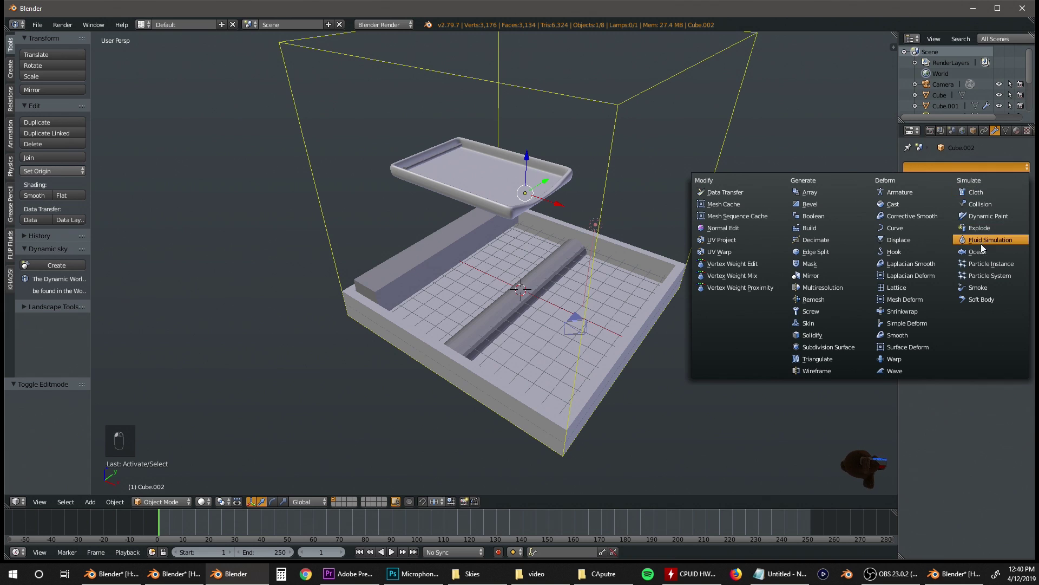
left_click(1018, 131)
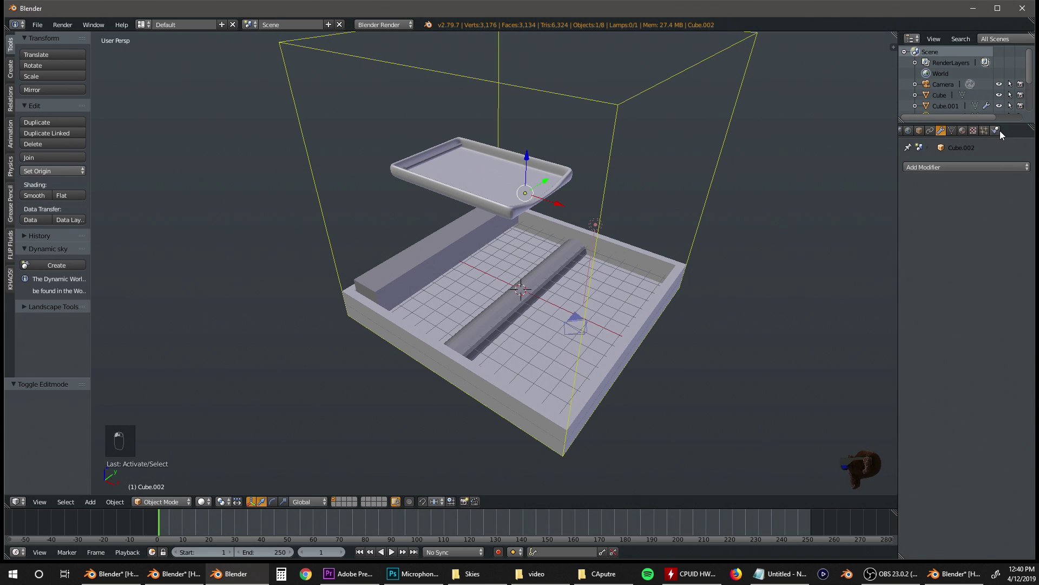
left_click(993, 193)
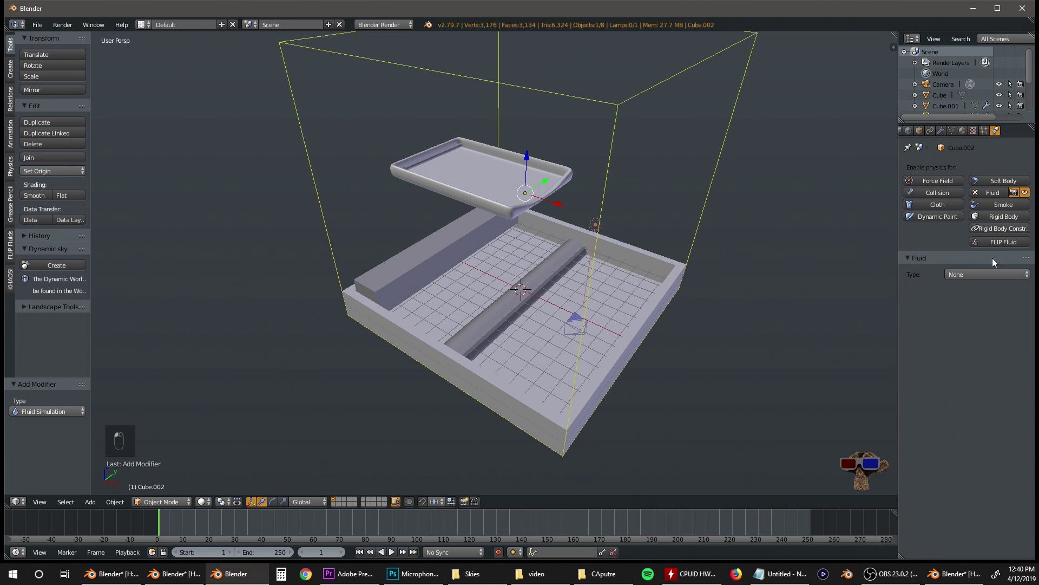
left_click(967, 275)
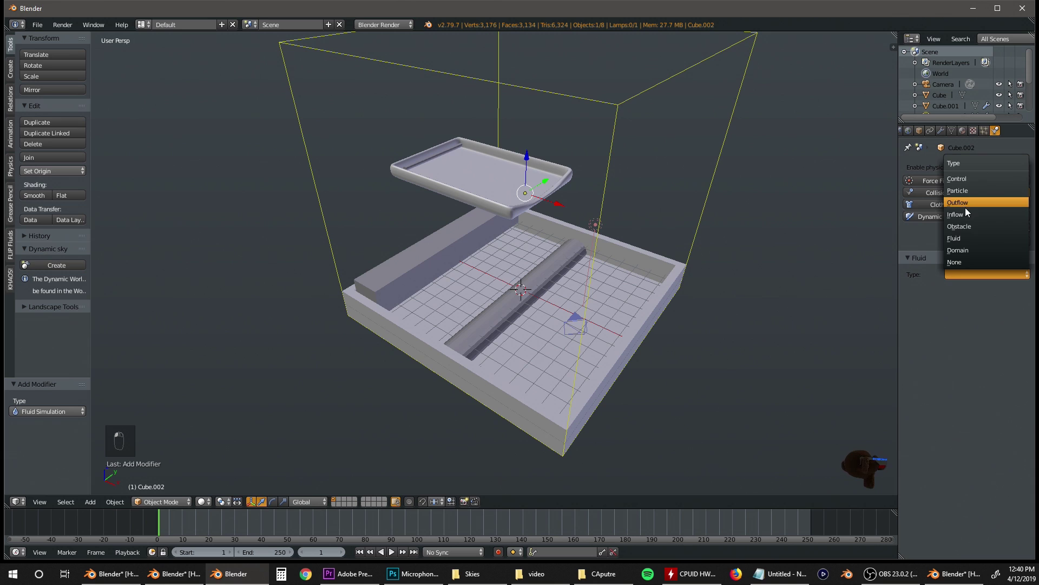
left_click(962, 250)
- Set the domain's final resolution to 200, preview resolution to 100 and end time to 10.2
left_click(942, 320)
type("200")
key("Return")
left_click(998, 323)
type("100")
key("Return")
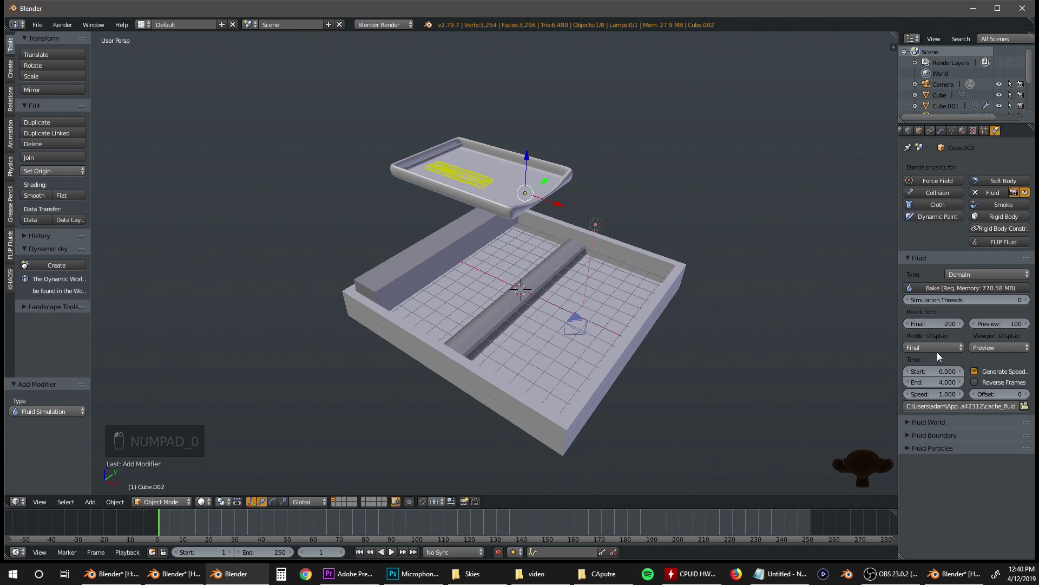
left_click(941, 381)
type("10.2")
key("Return")
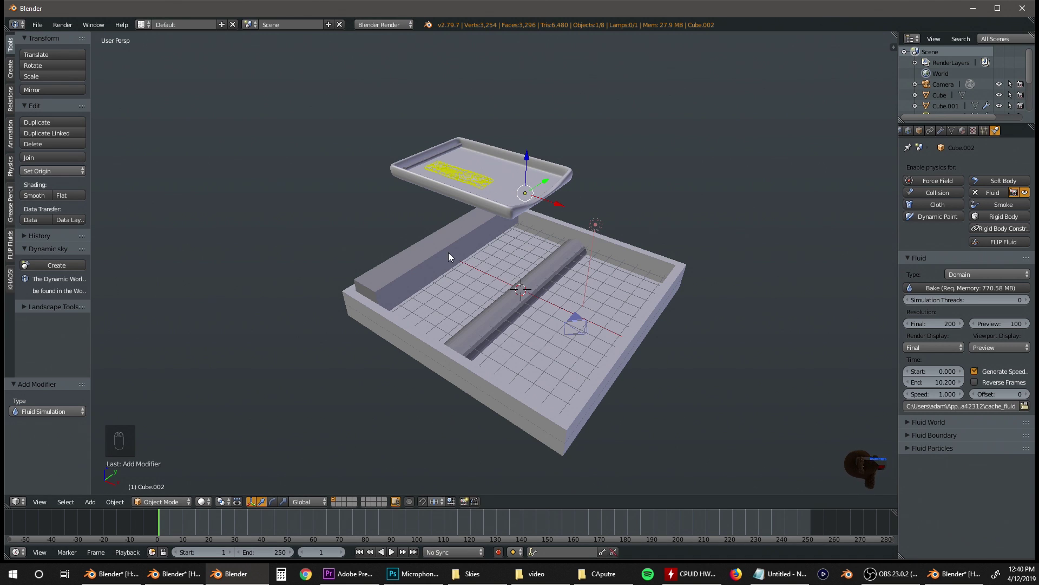
- Enable Fluid physics on the spouted tray and set its type to Obstacle
right_click(502, 197)
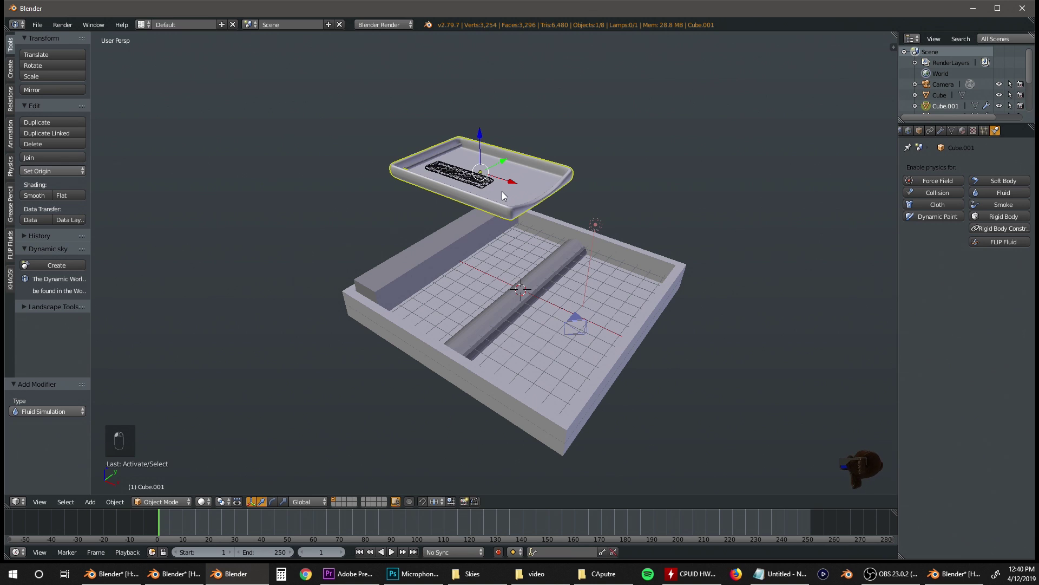
middle_click_drag(532, 245, 650, 190)
left_click(1008, 193)
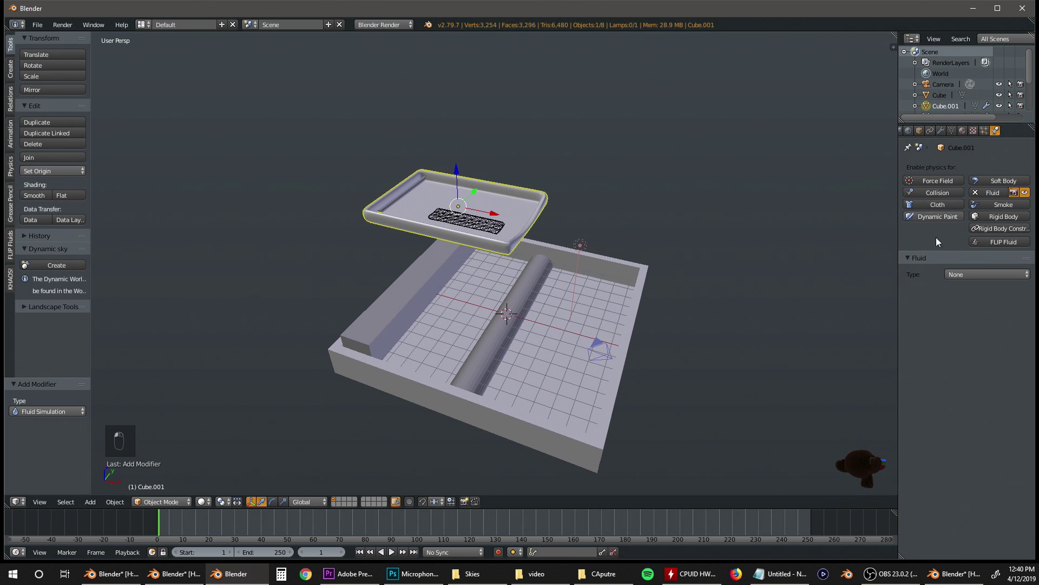
left_click(959, 274)
left_click(954, 228)
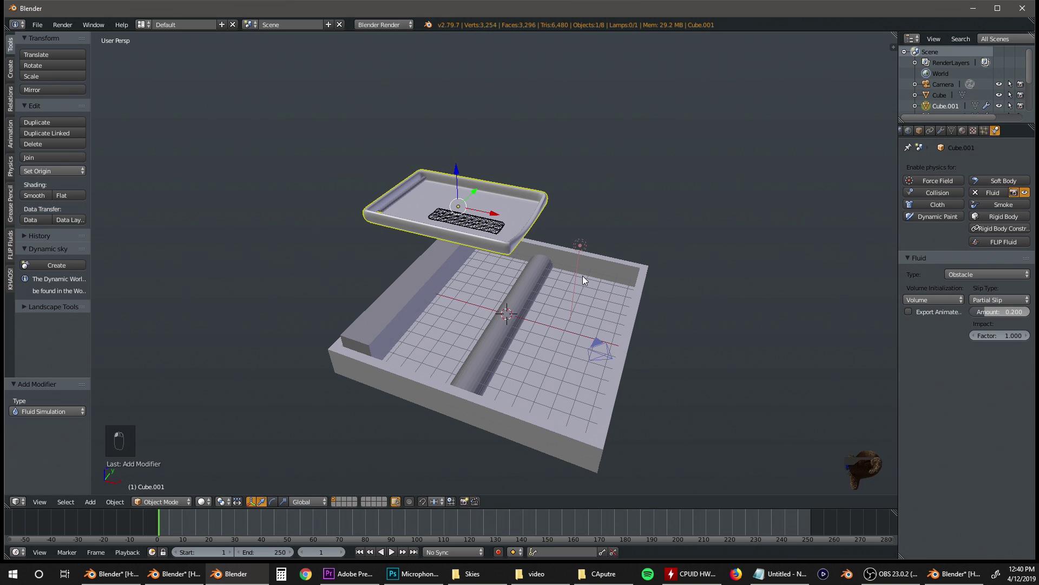
- Make the large basin a fluid Obstacle with volume initialization set to Both
right_click(617, 261)
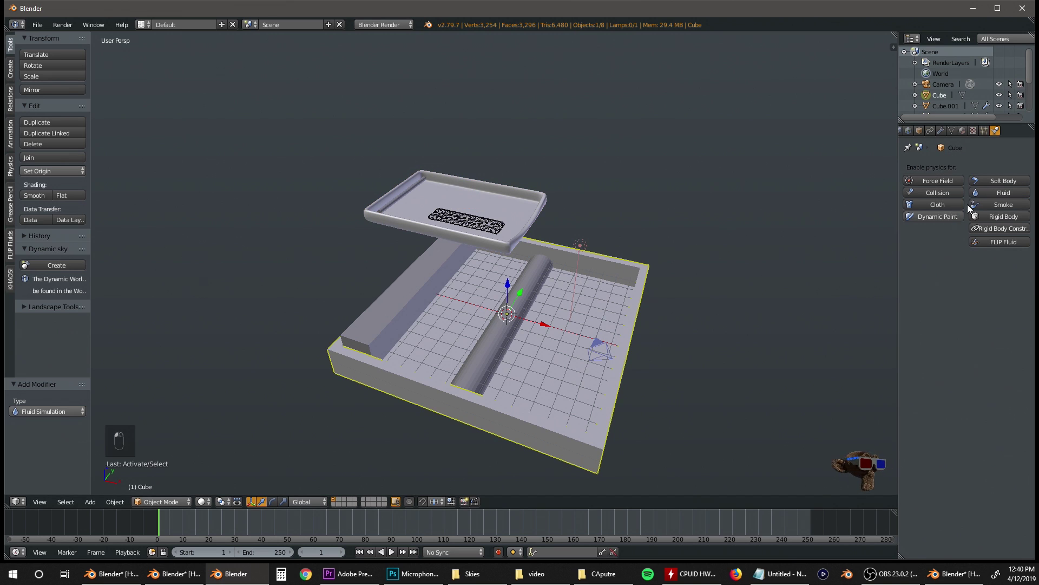
left_click(1004, 193)
left_click(960, 274)
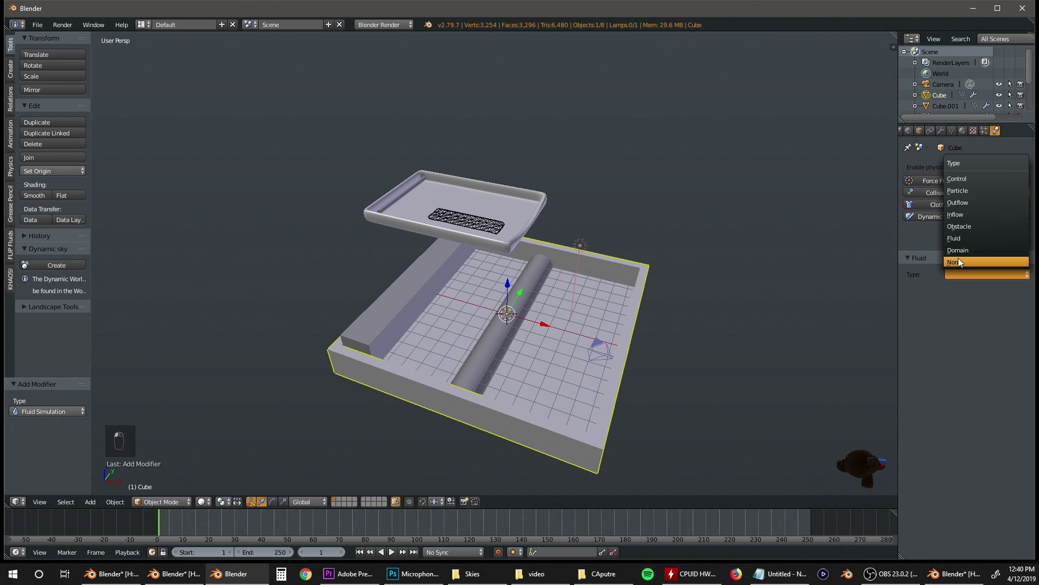
left_click(958, 226)
left_click(940, 300)
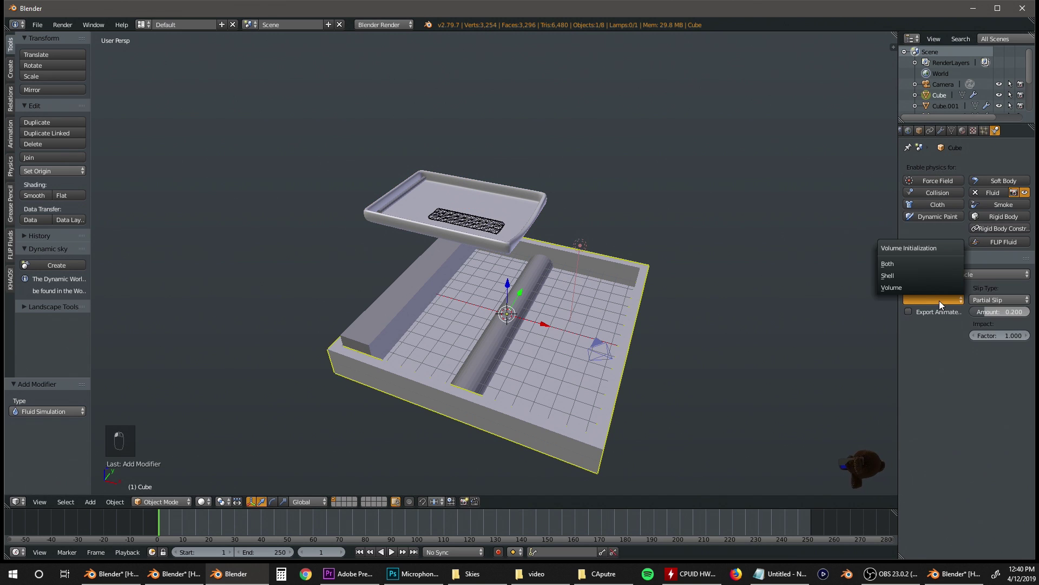
left_click(921, 263)
- Make the half-cylinder arch a fluid Obstacle with volume initialization set to Both
right_click(420, 295)
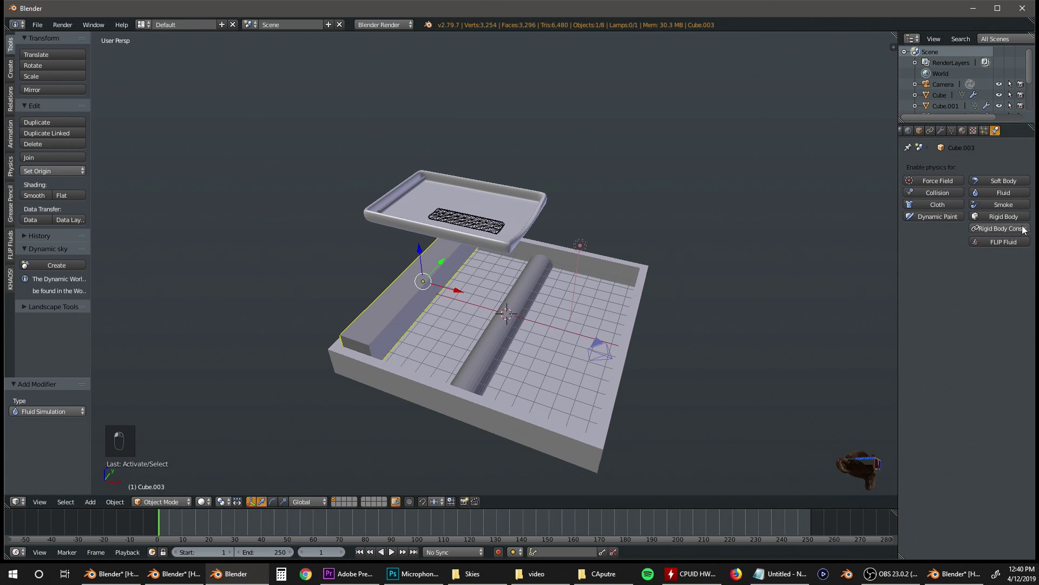
right_click(644, 272)
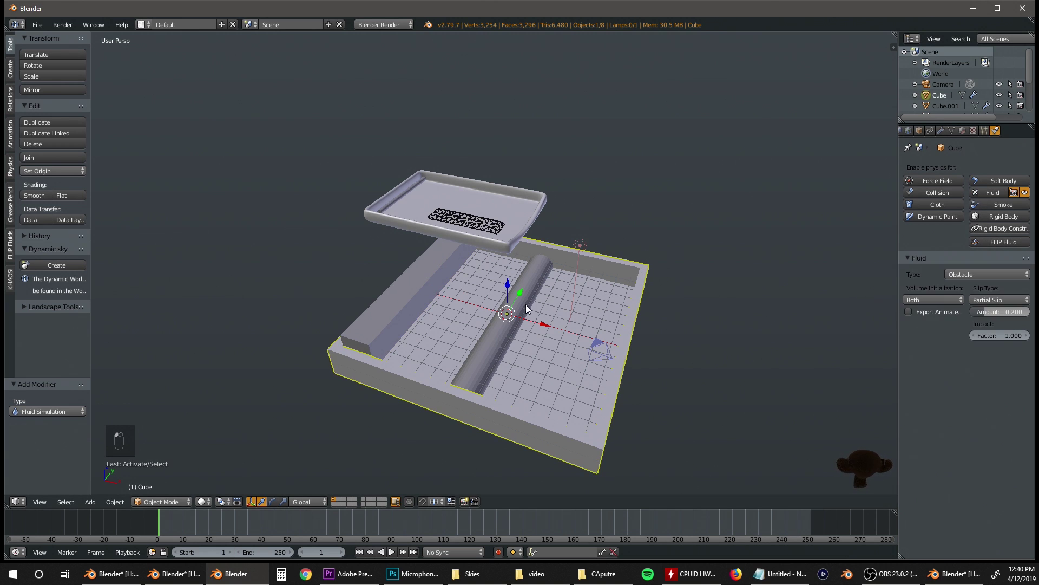
right_click(529, 279)
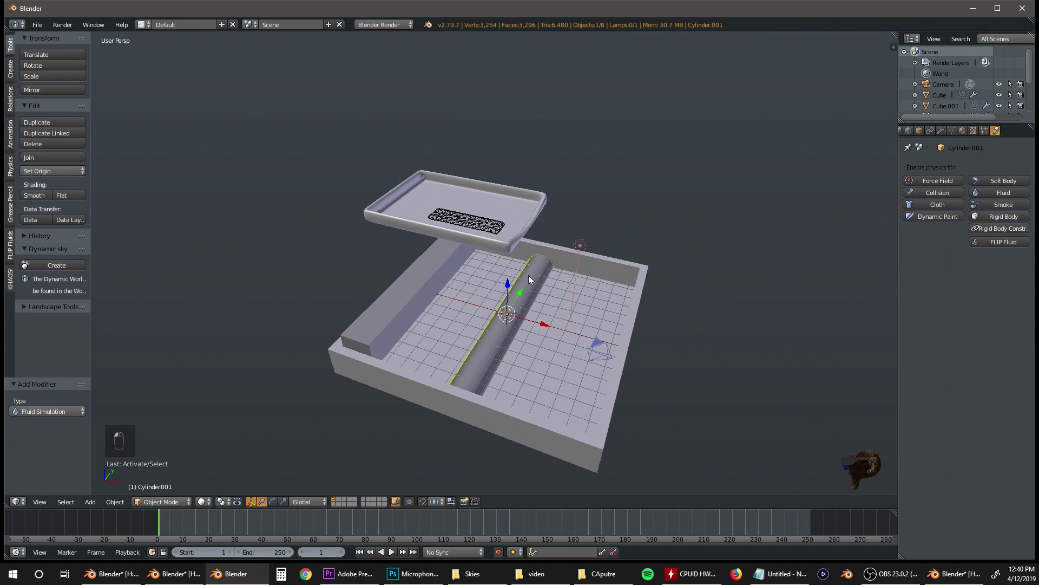
left_click(993, 191)
left_click(964, 275)
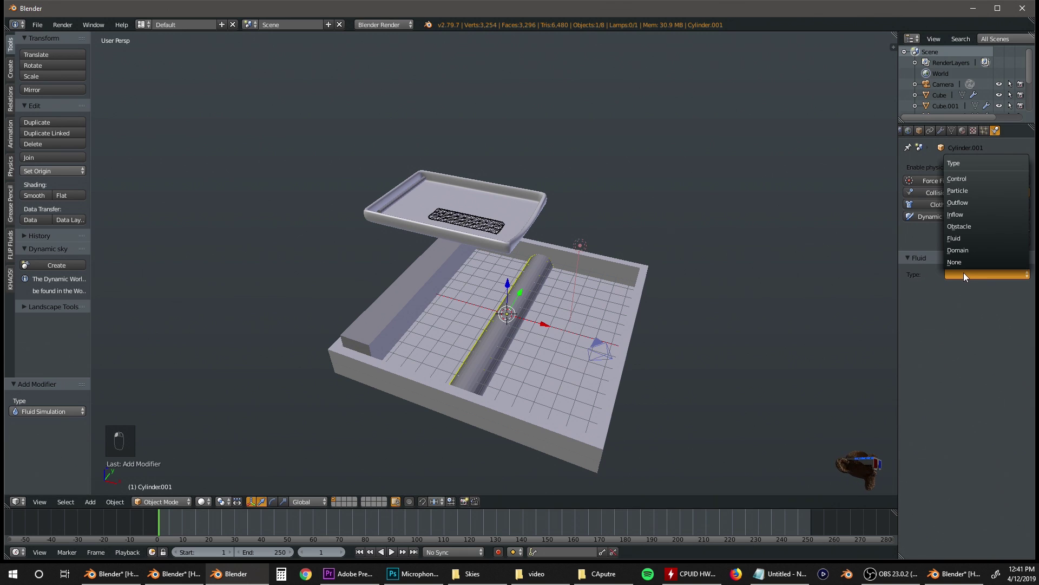
left_click(970, 228)
left_click(947, 300)
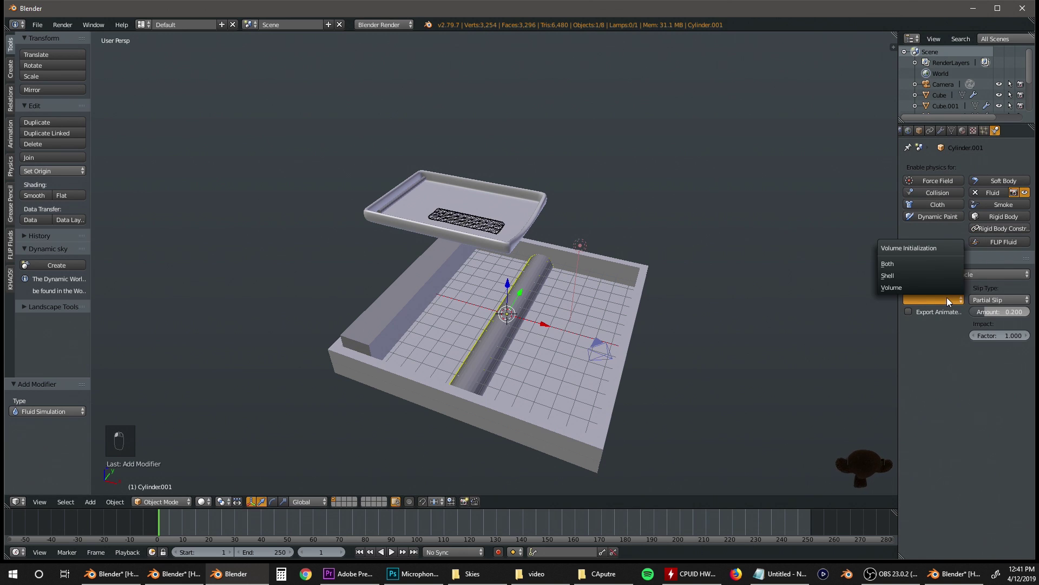
left_click(914, 265)
- Set the large basin's volume initialization to Volume
right_click(635, 303)
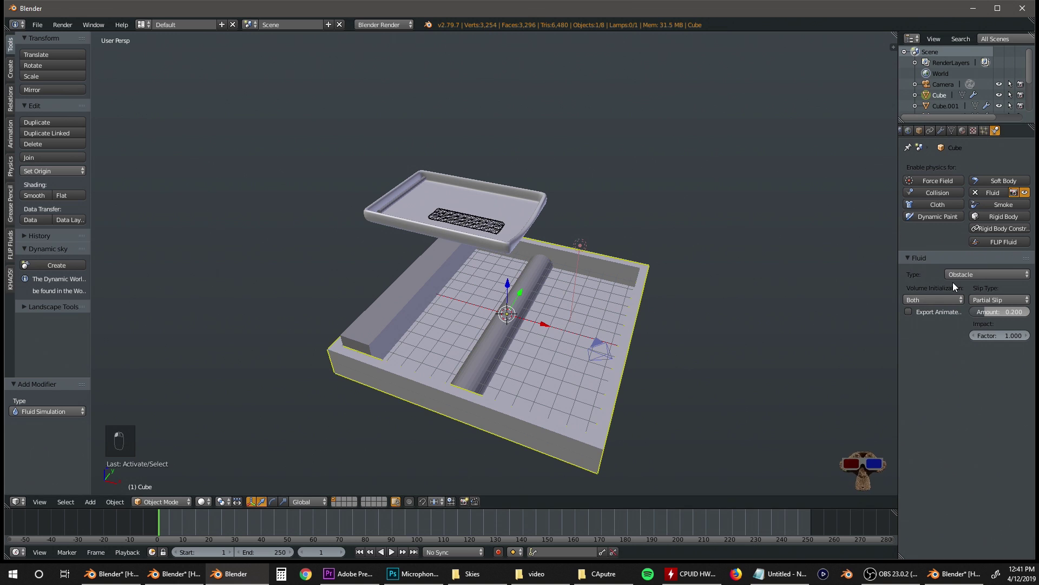
left_click(939, 298)
left_click(930, 282)
middle_click_drag(772, 303, 731, 293)
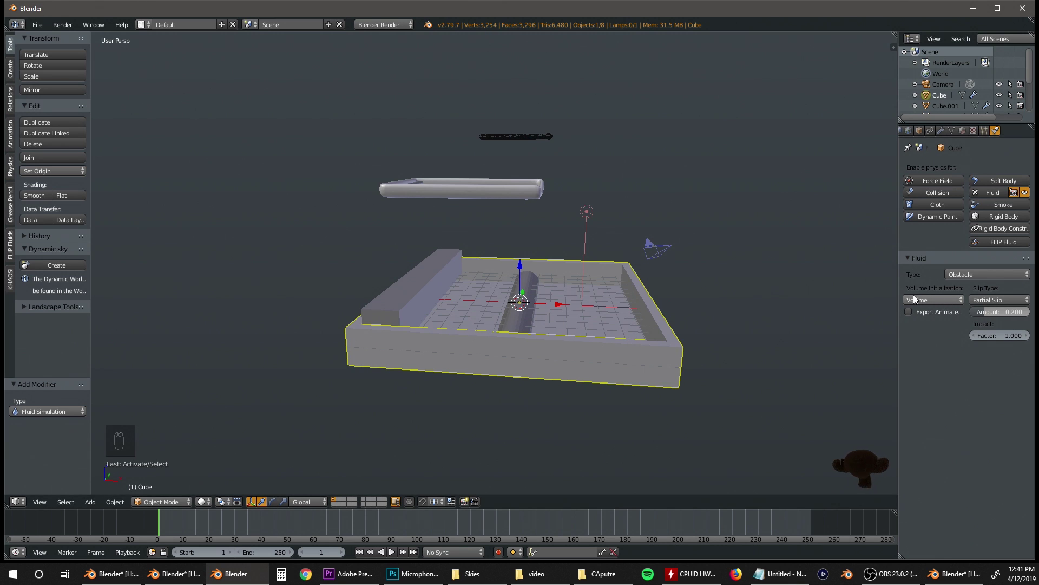
- Enable Fluid physics on the long block along the basin wall and set its type to Outflow
middle_click_drag(637, 259, 570, 324)
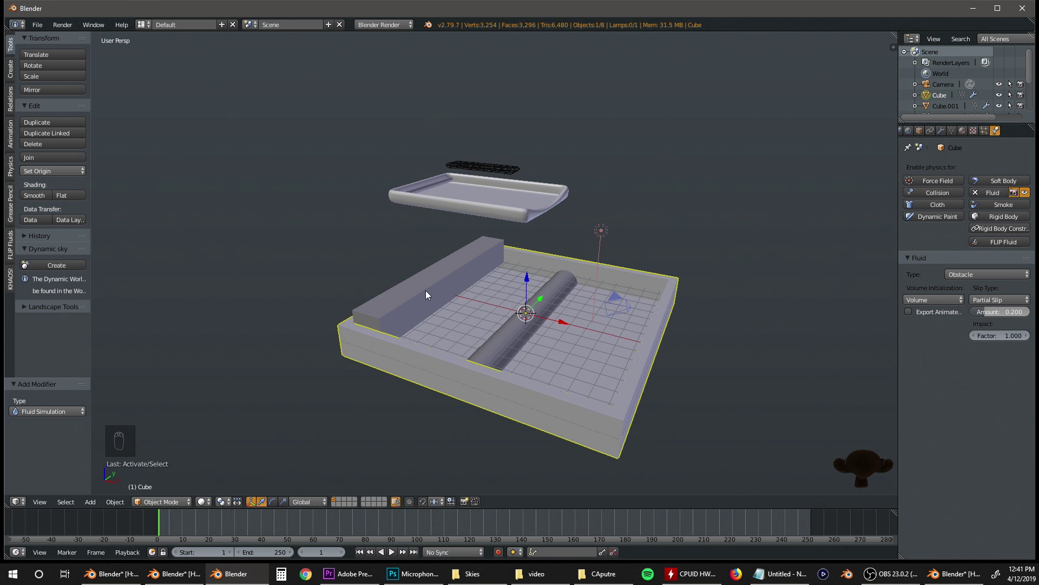
middle_click_drag(428, 302, 456, 288)
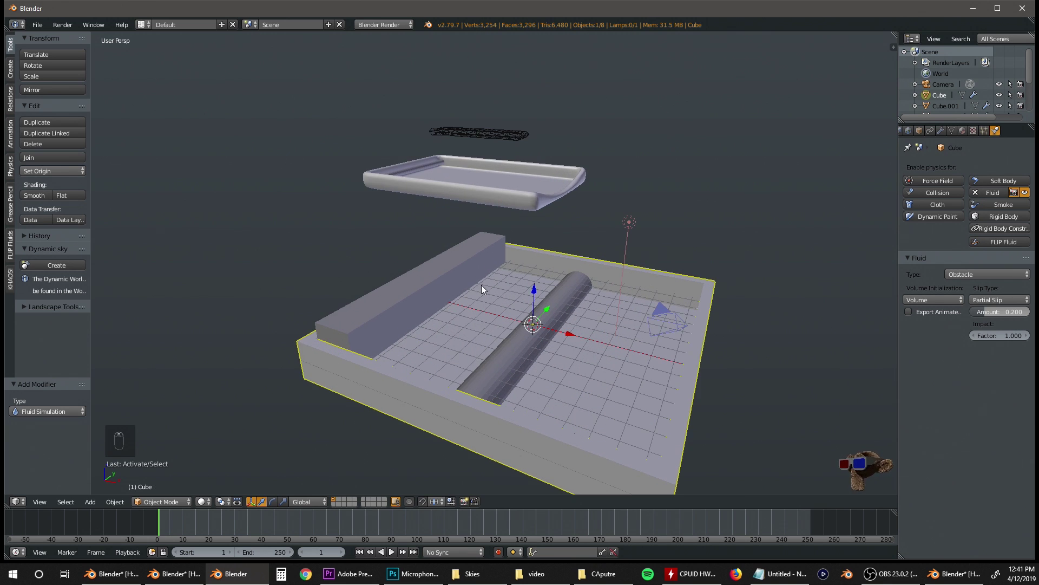
right_click(453, 275)
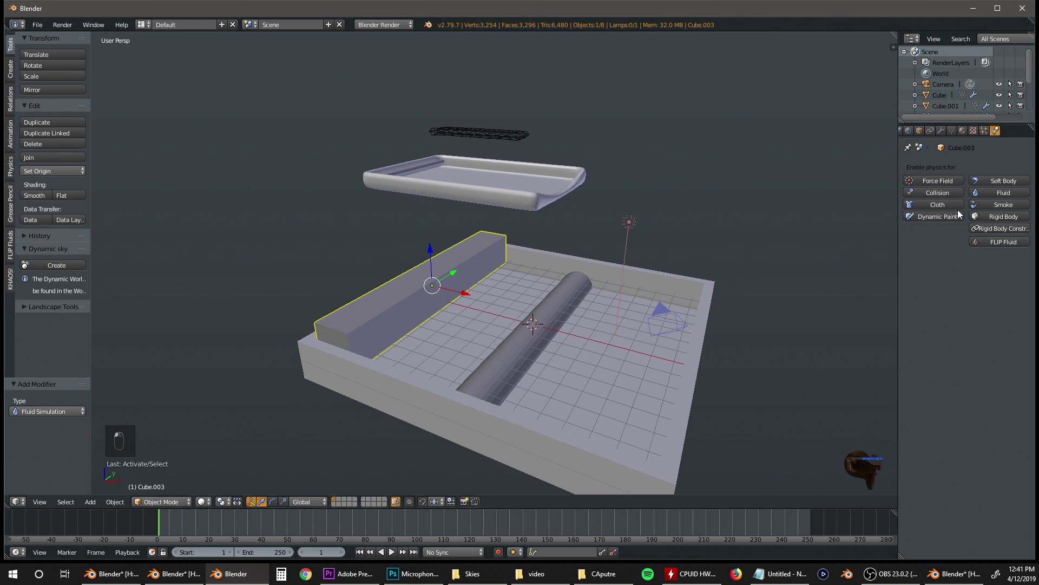
left_click(995, 193)
left_click(980, 273)
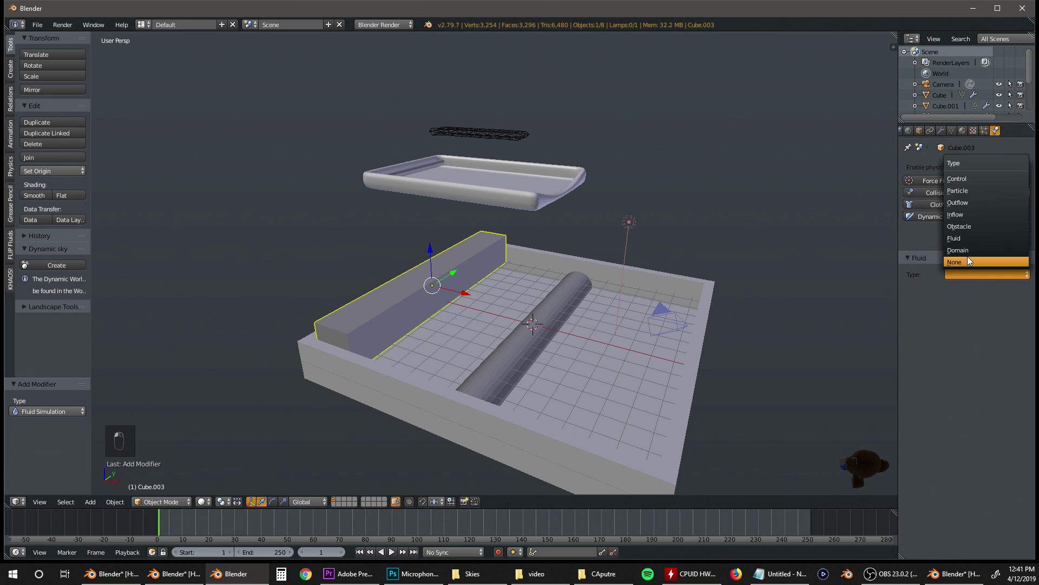
left_click(970, 202)
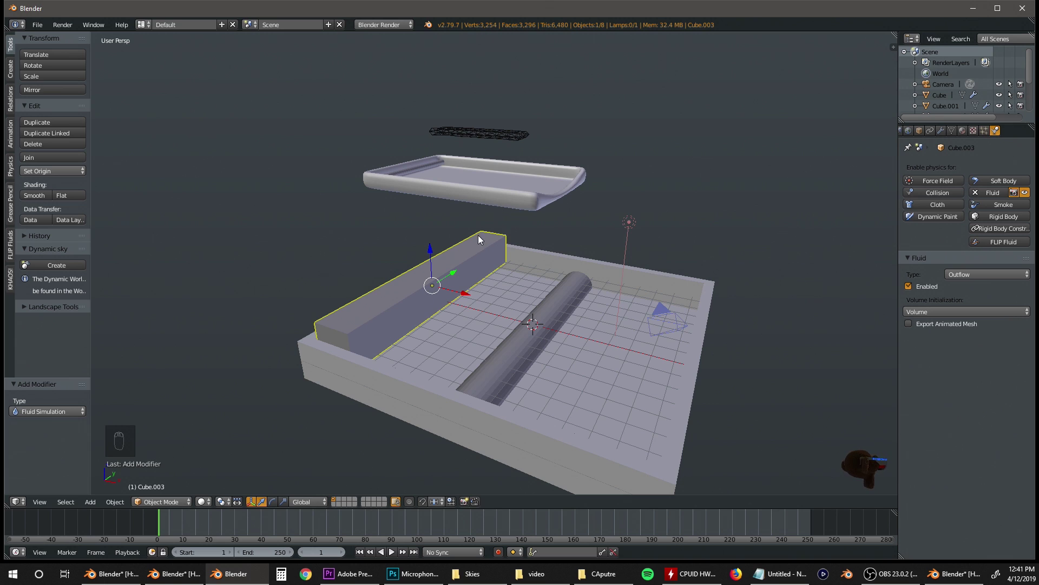
- Enable Fluid physics on the thin cylinder inside the tray and set its type to Inflow
right_click(423, 164)
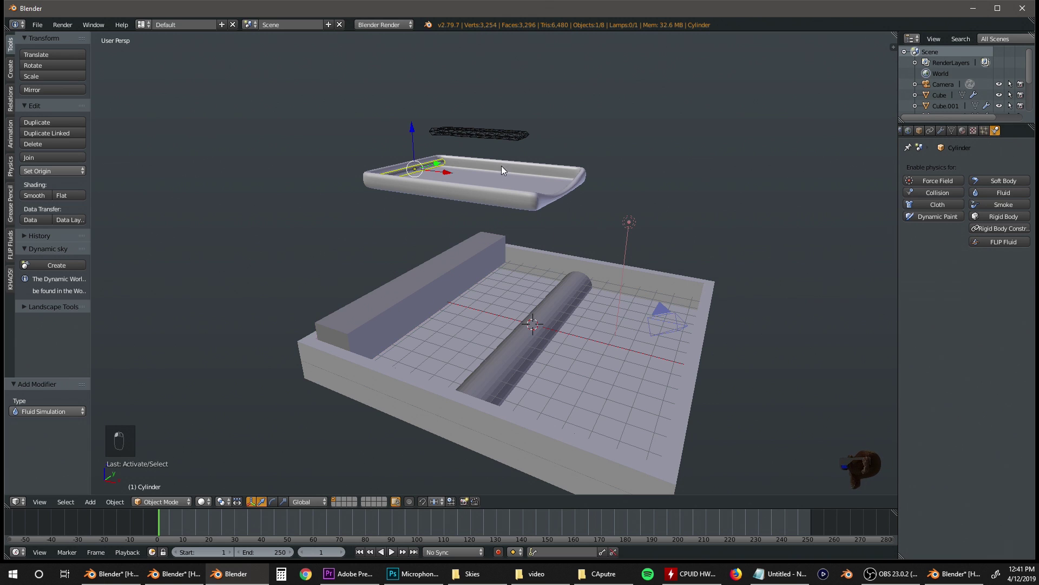
left_click(1000, 194)
left_click(959, 274)
left_click(960, 216)
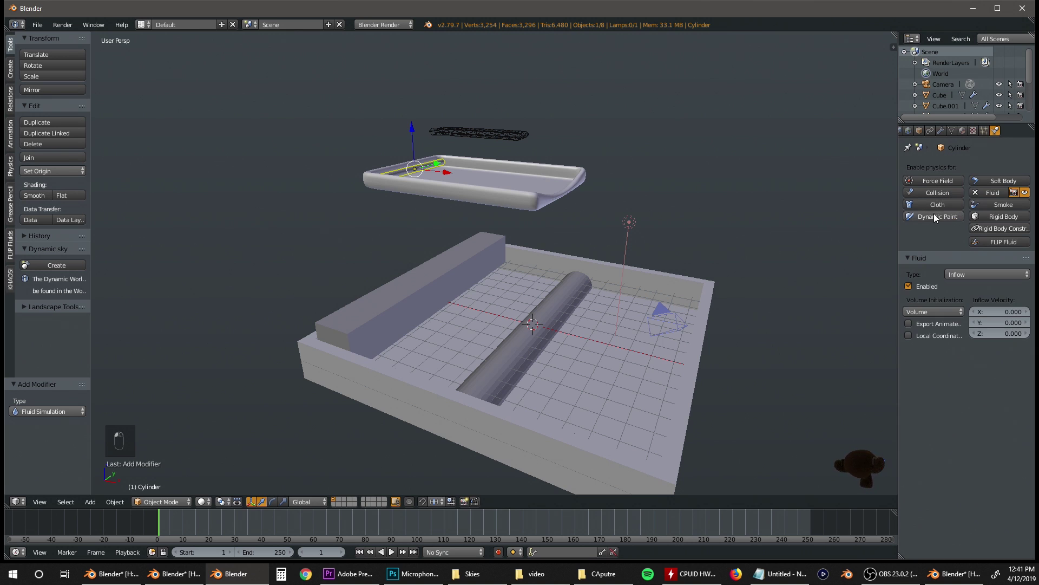
- Set the tray cylinder's inflow velocity to X 0.4, Y 0 and Z 0.2
middle_click_drag(630, 193, 491, 238)
scroll(513, 200, "up", 3)
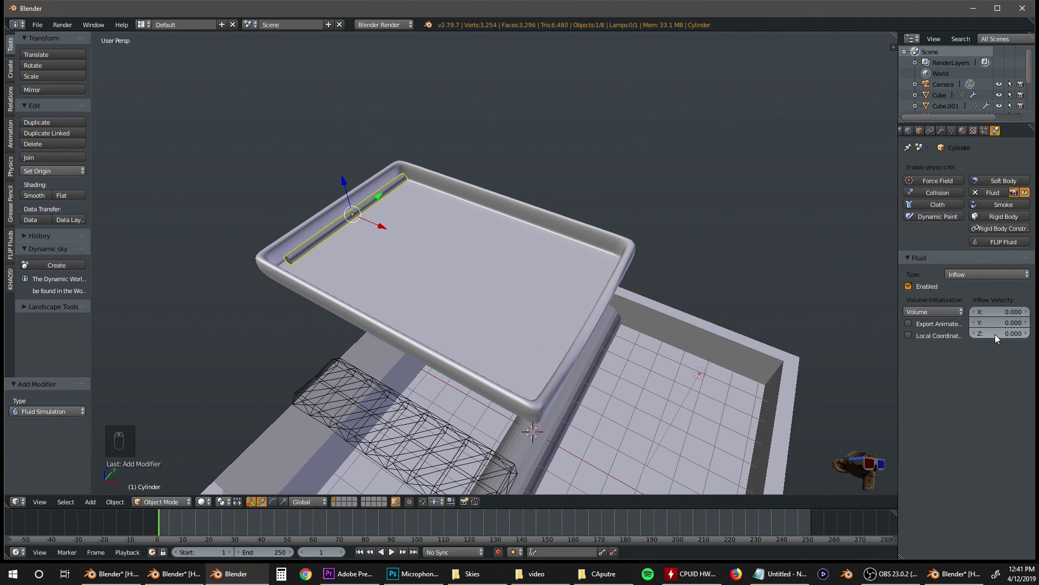
left_click(1017, 333)
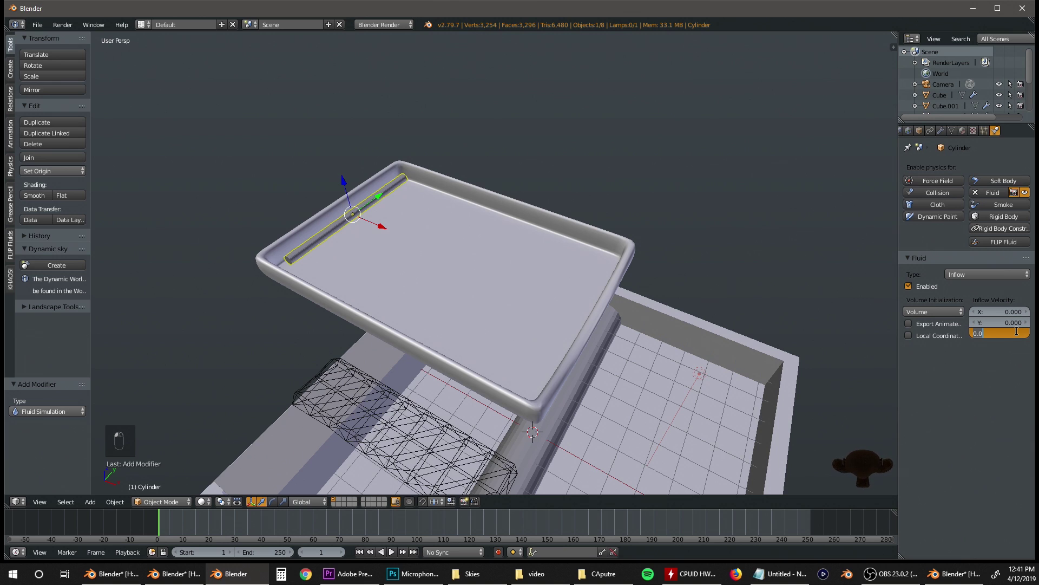
type("0.2")
key("Return")
left_click(994, 322)
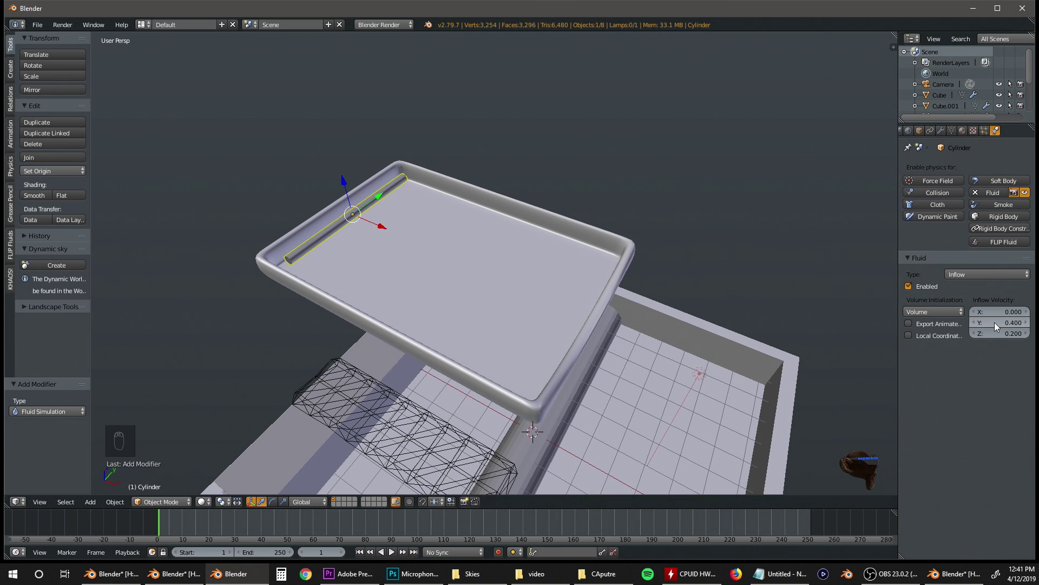
left_click(975, 323)
type("0")
key("Return")
type("0.4")
key("Return")
middle_click_drag(438, 249, 661, 262)
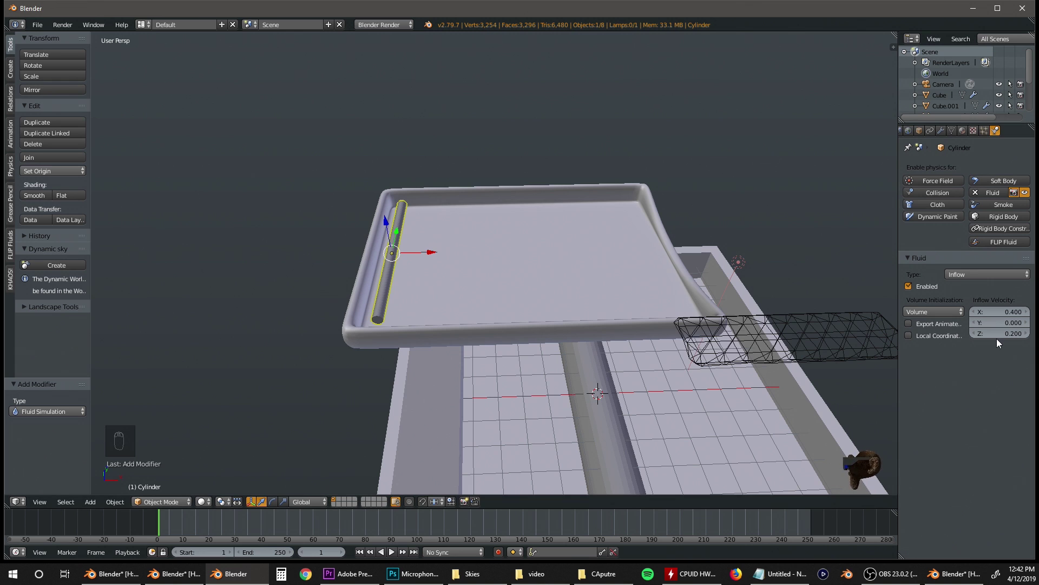
middle_click_drag(637, 272, 557, 267)
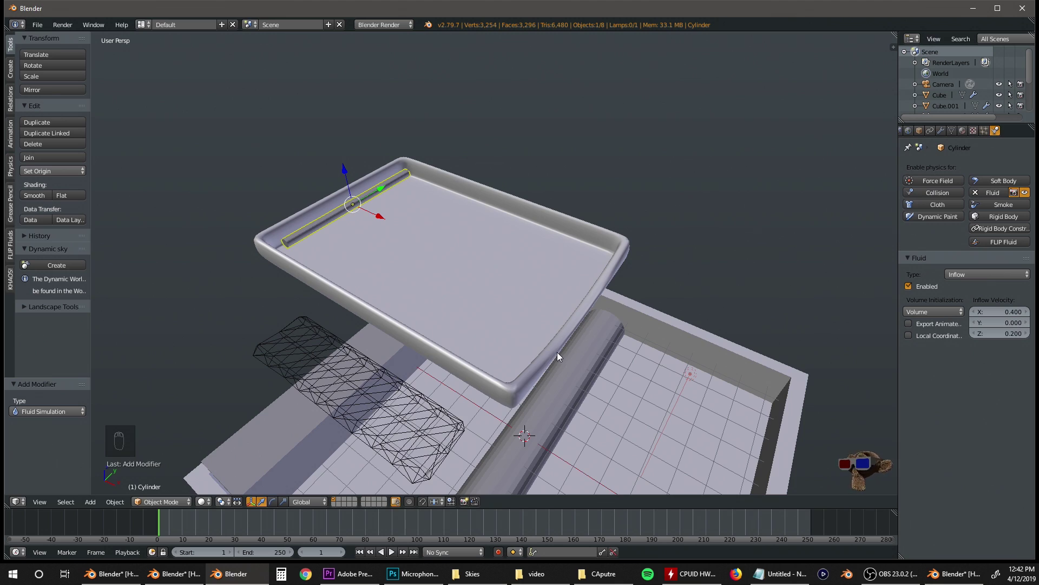
- Select the fluid domain and start baking its simulation
middle_click_drag(557, 353, 570, 255)
mouse_move(554, 328)
middle_mouse_down()
mouse_move(577, 308)
mouse_move(565, 317)
middle_mouse_up()
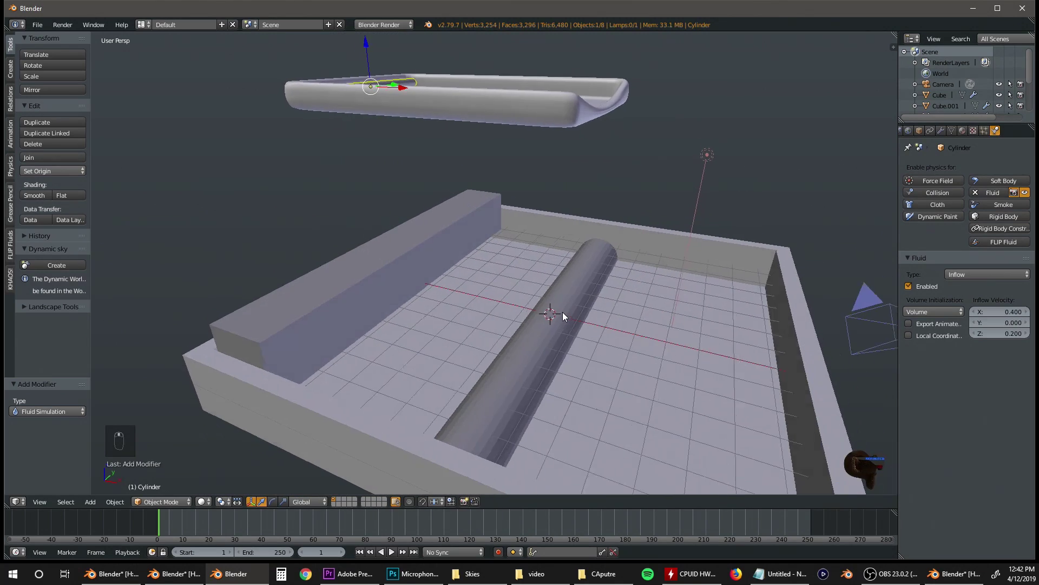
middle_click_drag(675, 291, 608, 239)
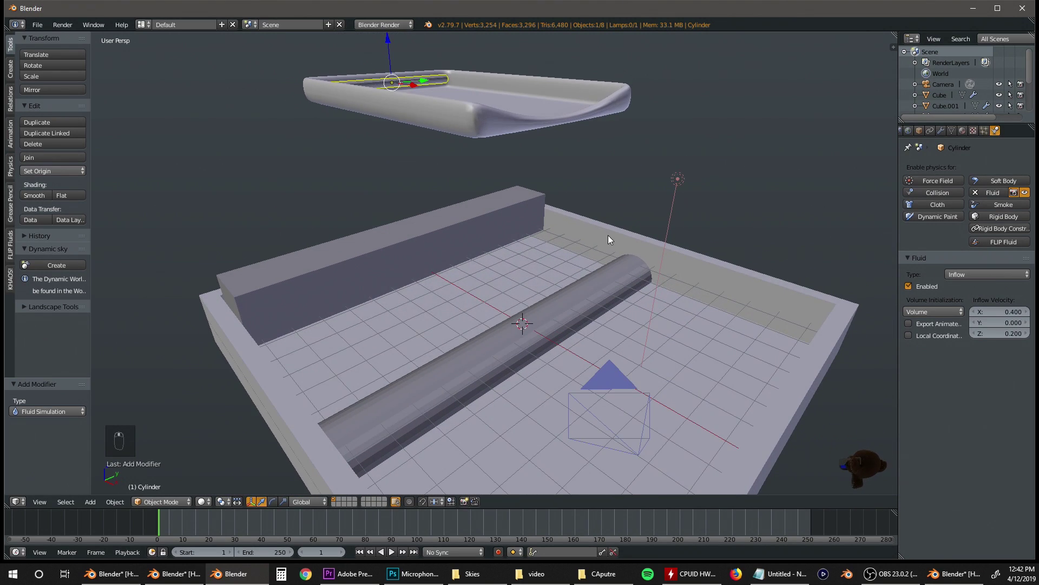
scroll(609, 236, "down", 2)
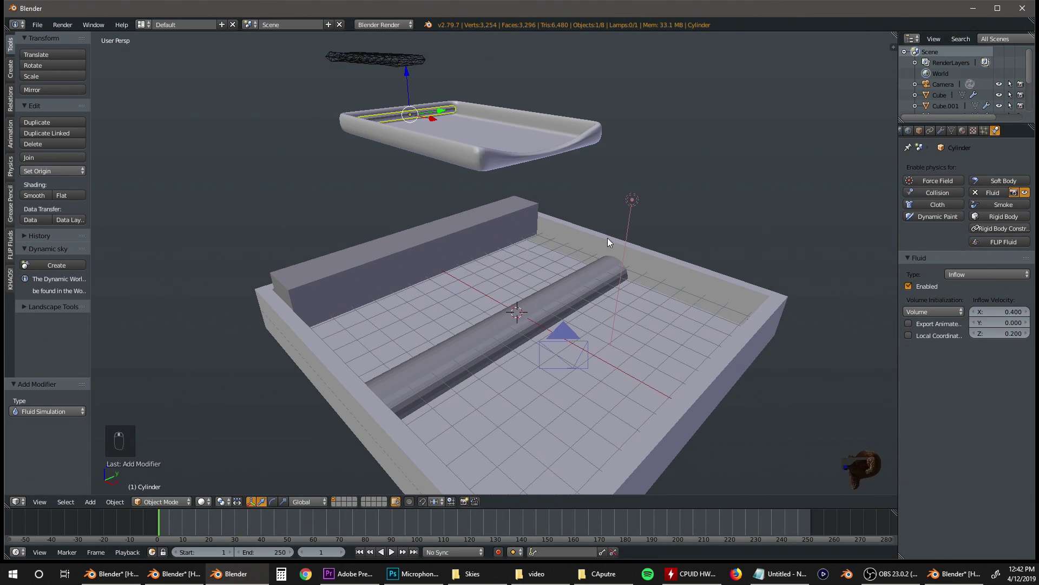
right_click(379, 59)
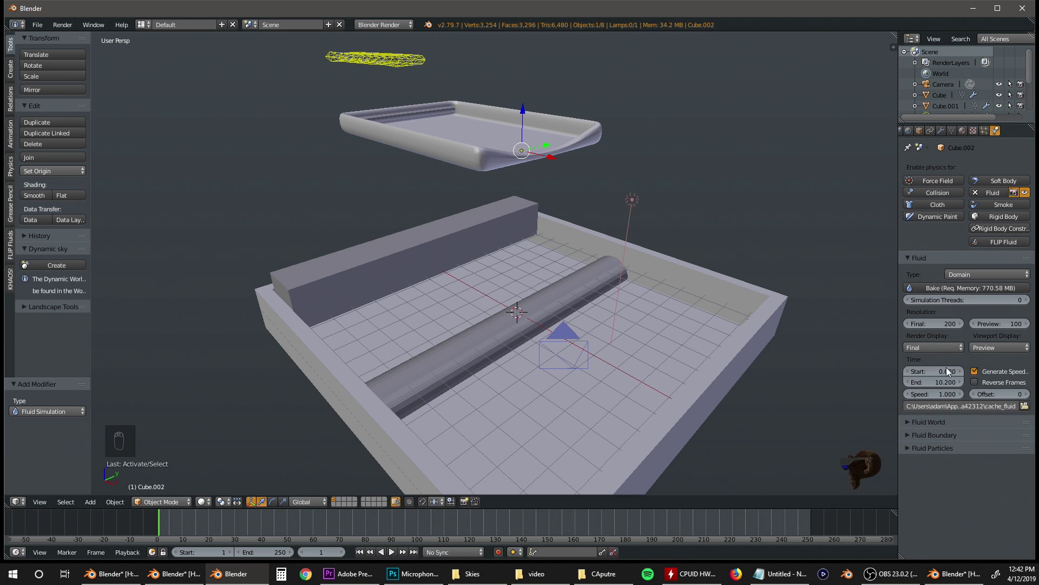
left_click(986, 287)
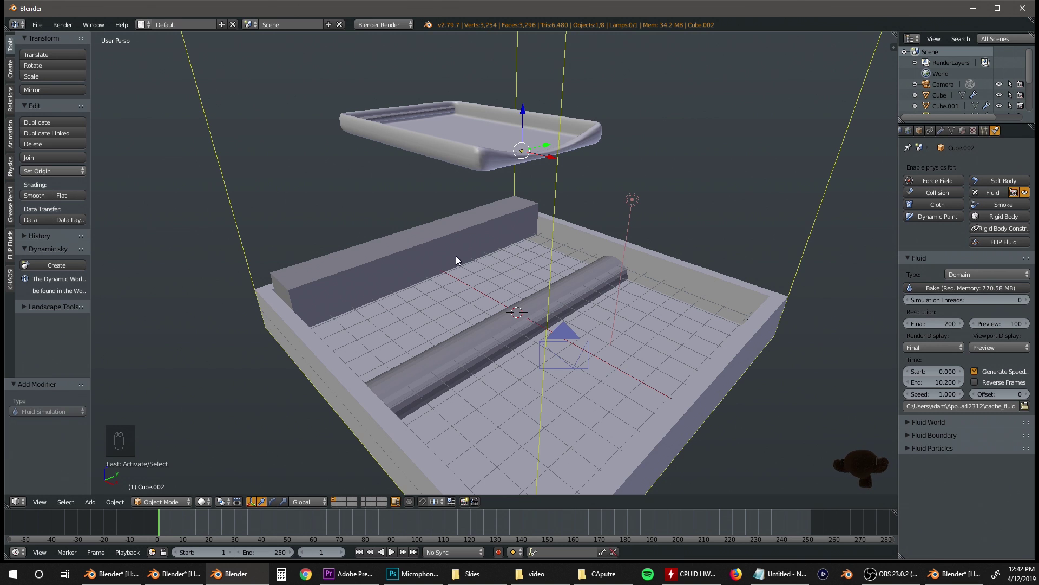
- Switch the render engine to Cycles Render and show the 3D view in rendered shading
middle_click_drag(489, 314, 456, 268)
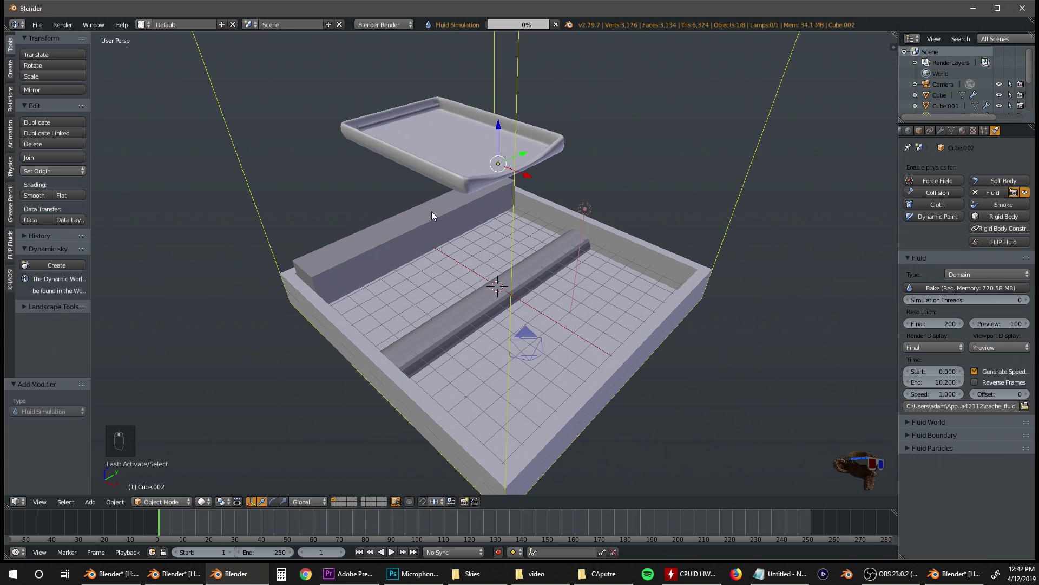
left_click(370, 23)
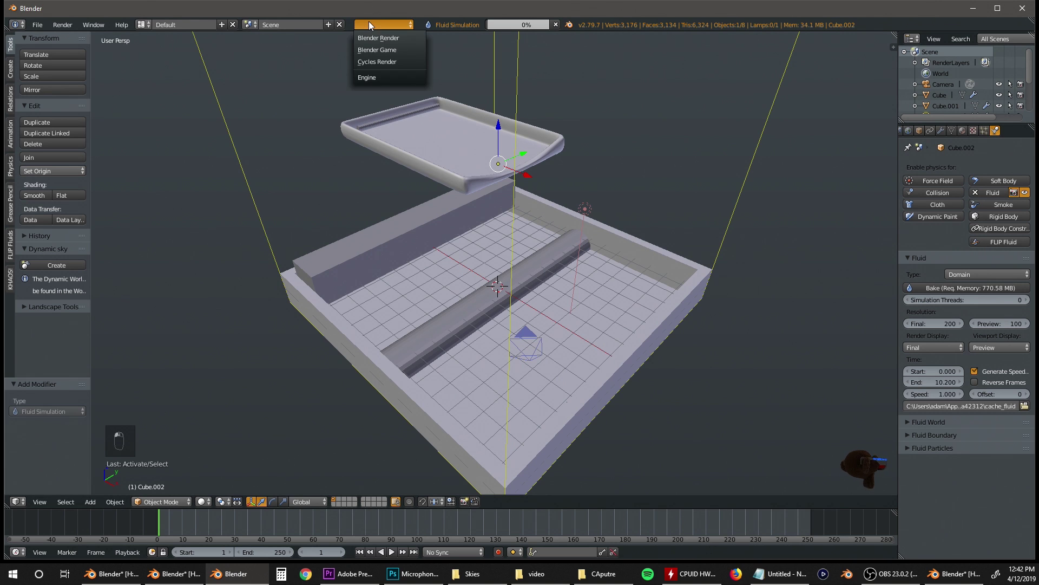
left_click(376, 60)
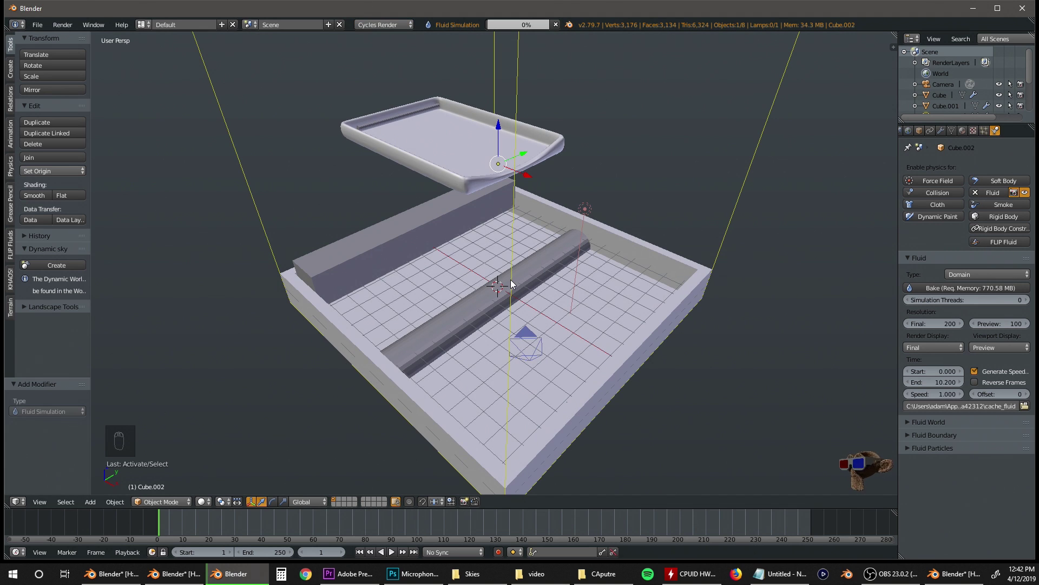
key("shift+z")
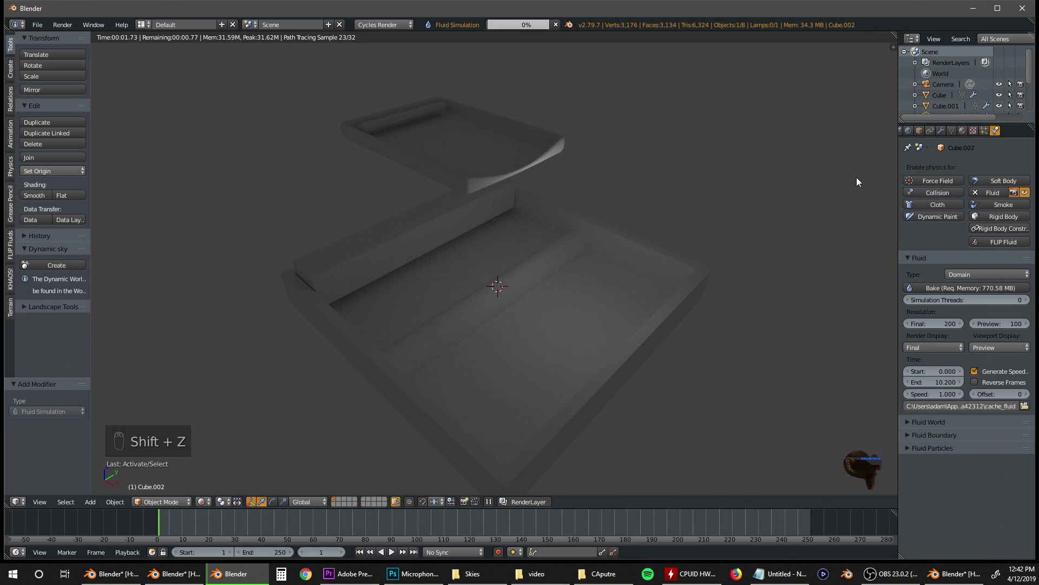
- Enable nodes for the world, use a Sky Texture as its background color, and turn off its camera ray visibility
scroll(963, 116, "down", 3)
scroll(959, 125, "up", 2)
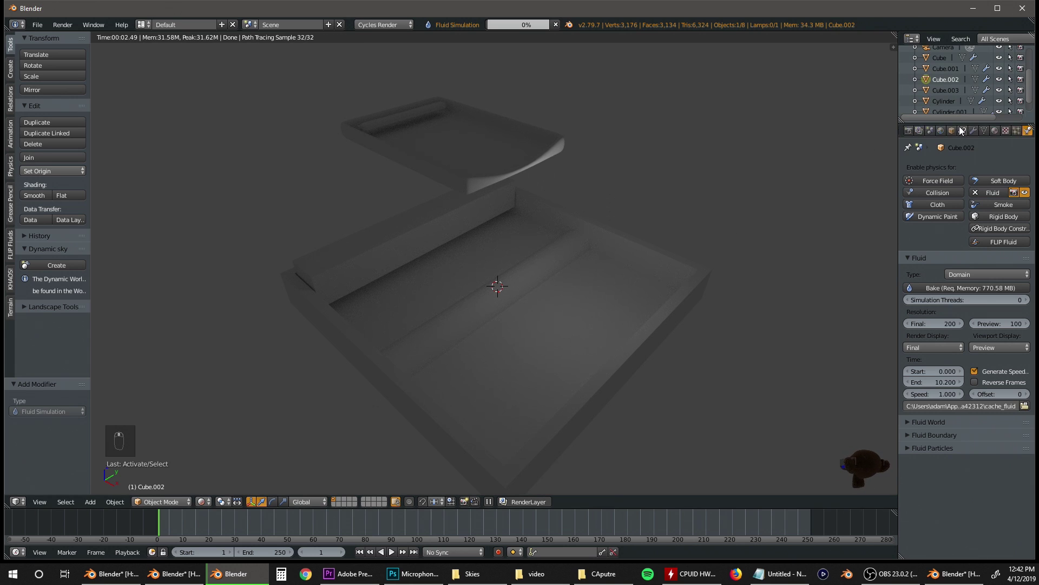
left_click(954, 129)
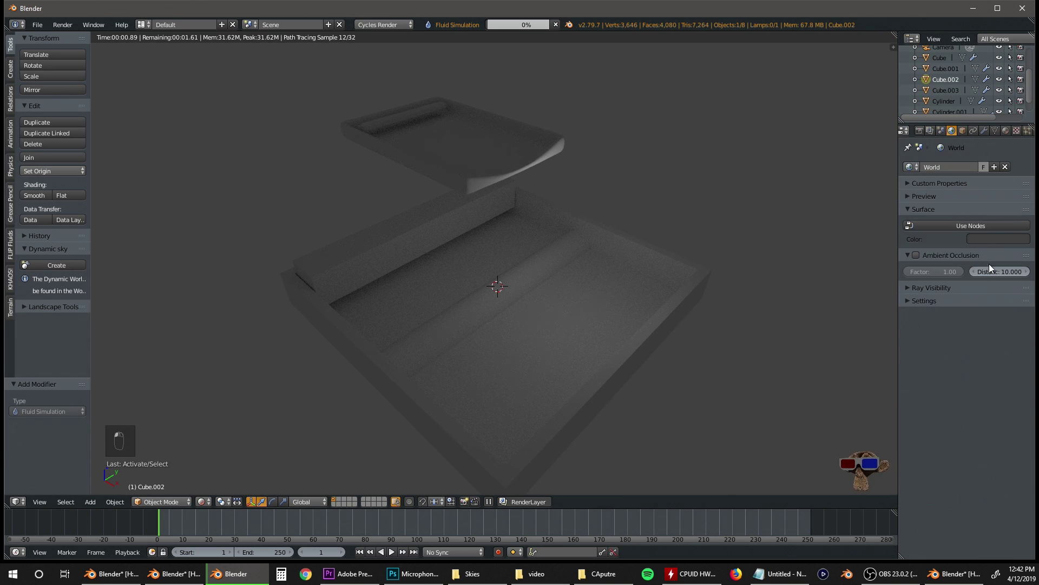
left_click(982, 226)
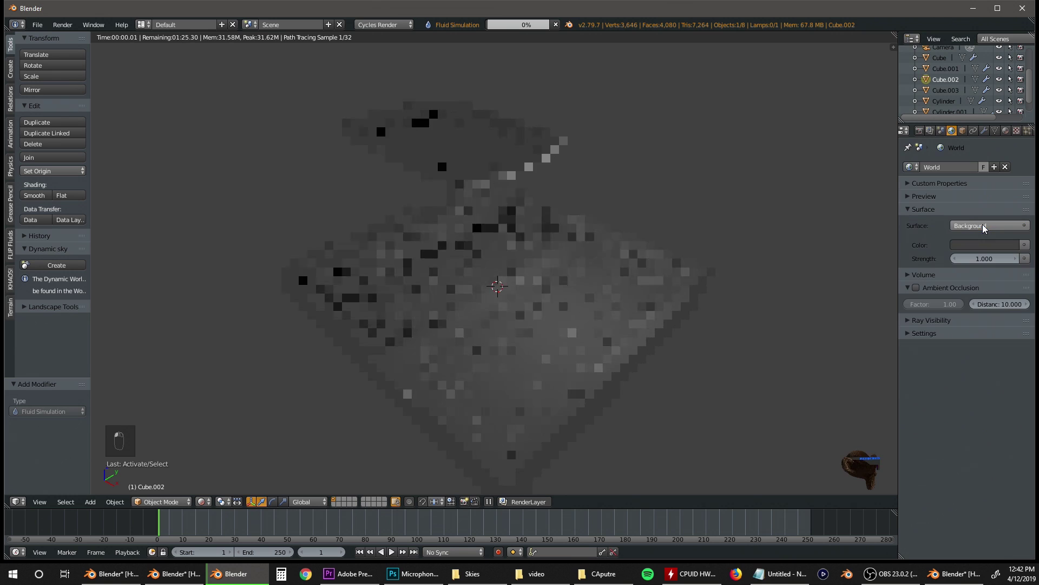
left_click(1023, 245)
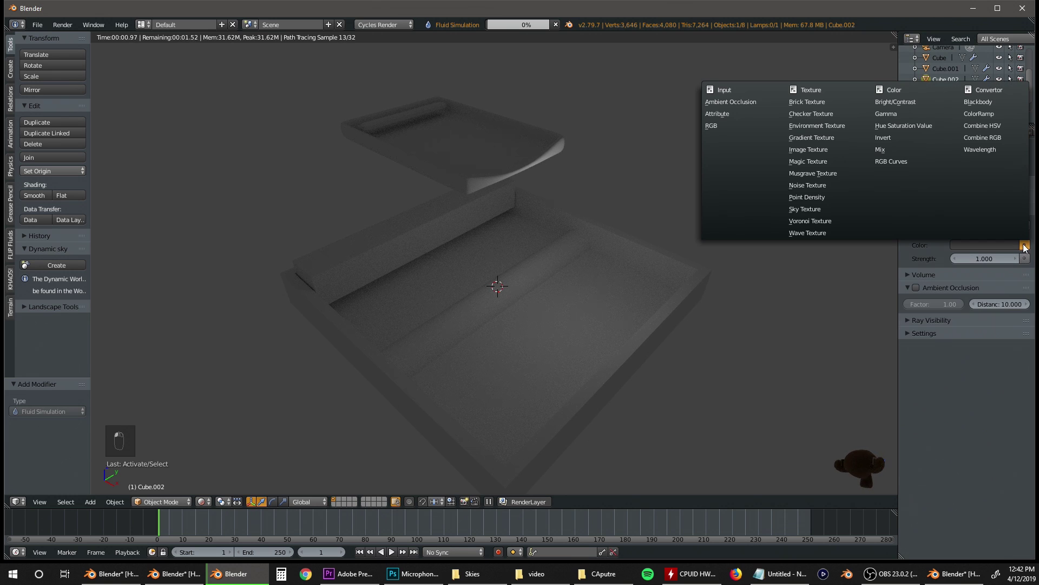
left_click(823, 209)
left_click(907, 405)
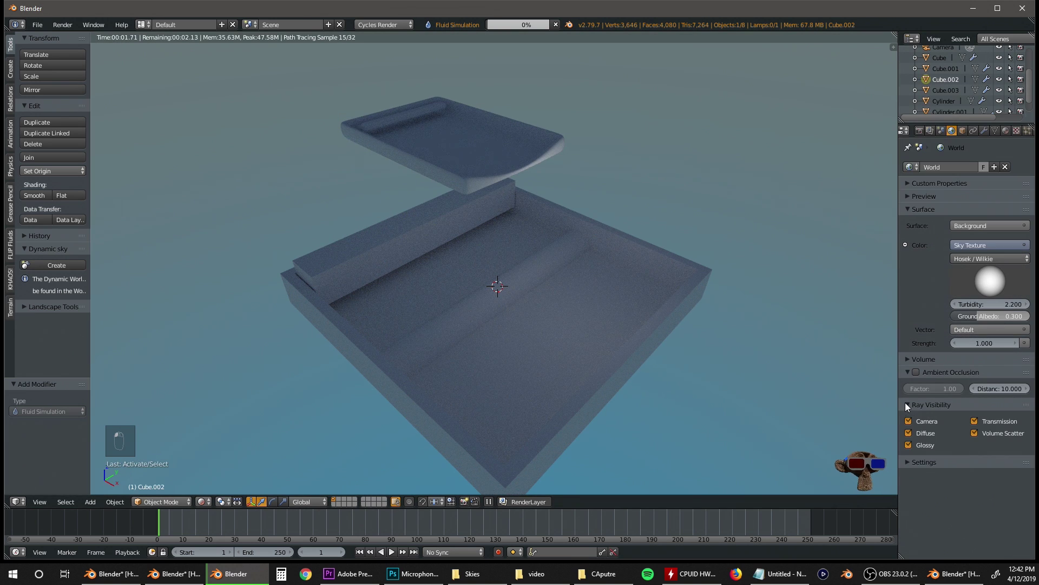
left_click(908, 421)
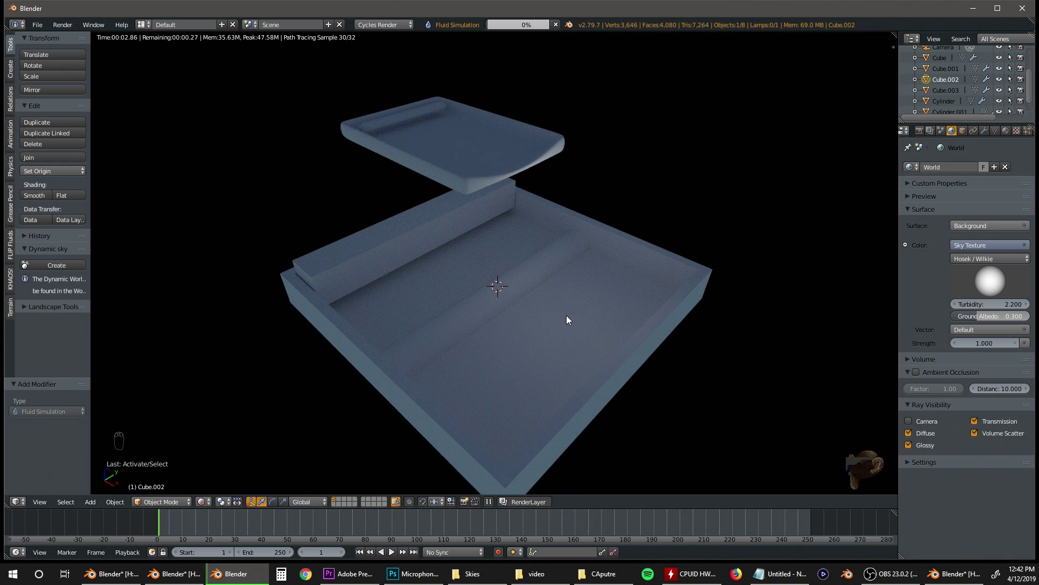
- Hide the outflow block in the 3D view and exclude it from rendering
middle_click_drag(566, 320, 563, 284)
right_click(337, 220)
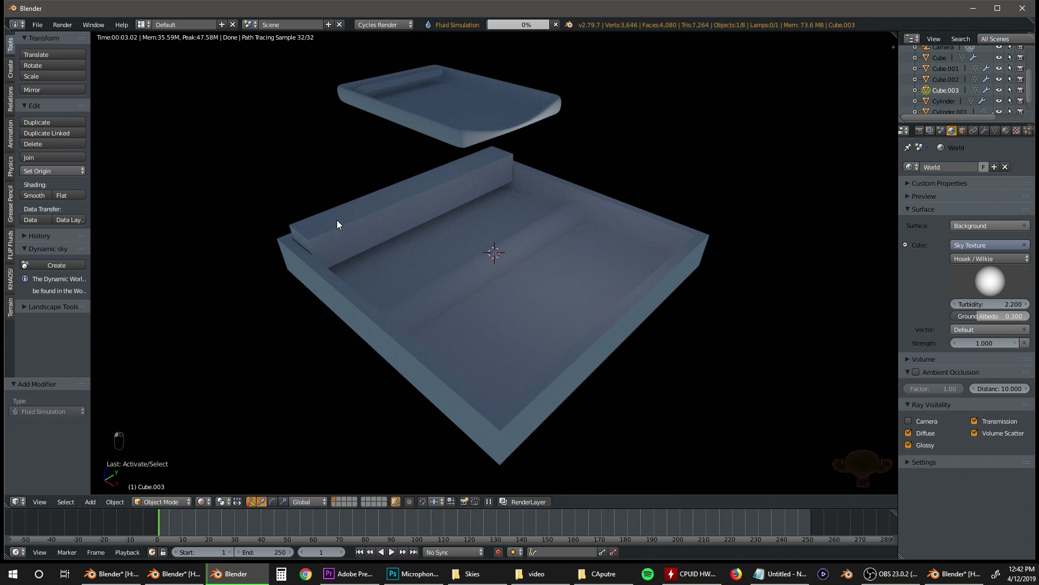
key("h")
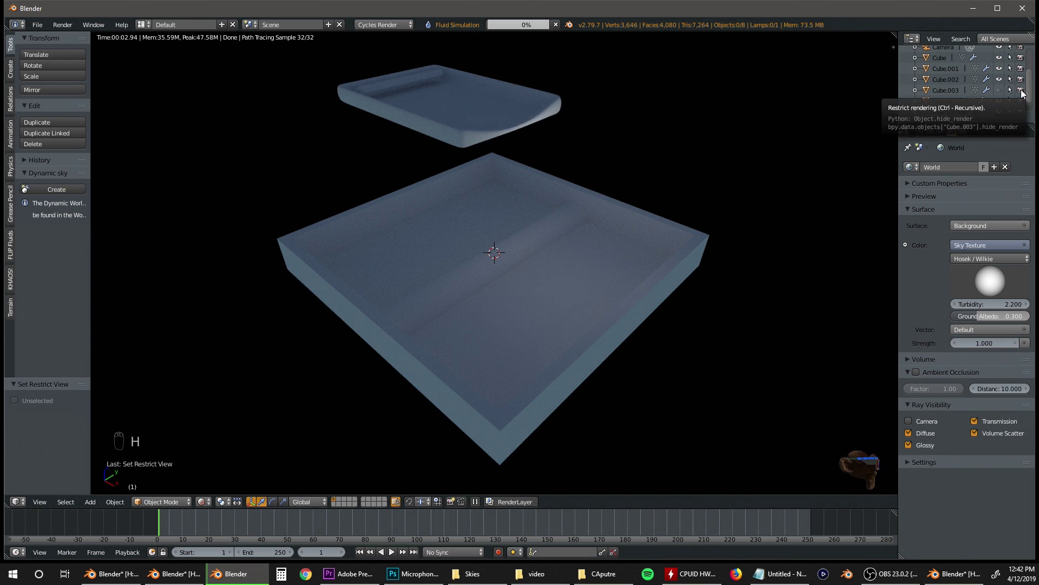
left_click(1021, 91)
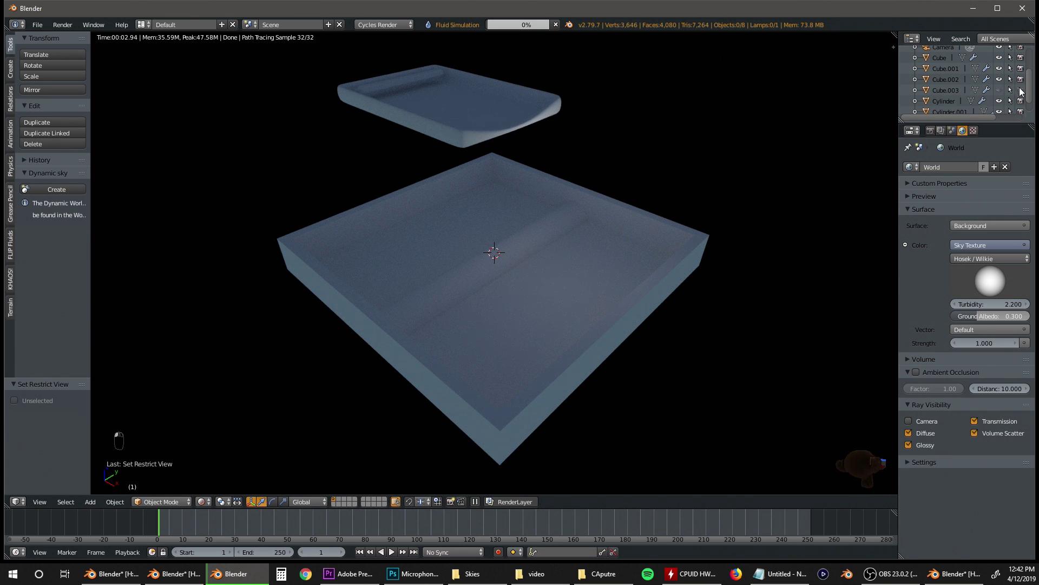
right_click(399, 84)
middle_click_drag(388, 92, 399, 104)
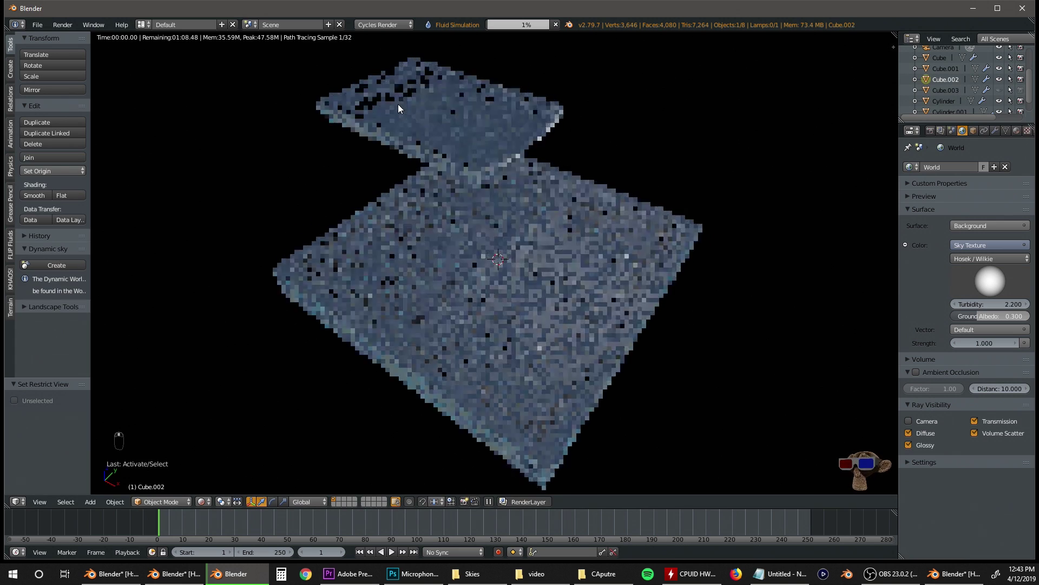
left_click(946, 110)
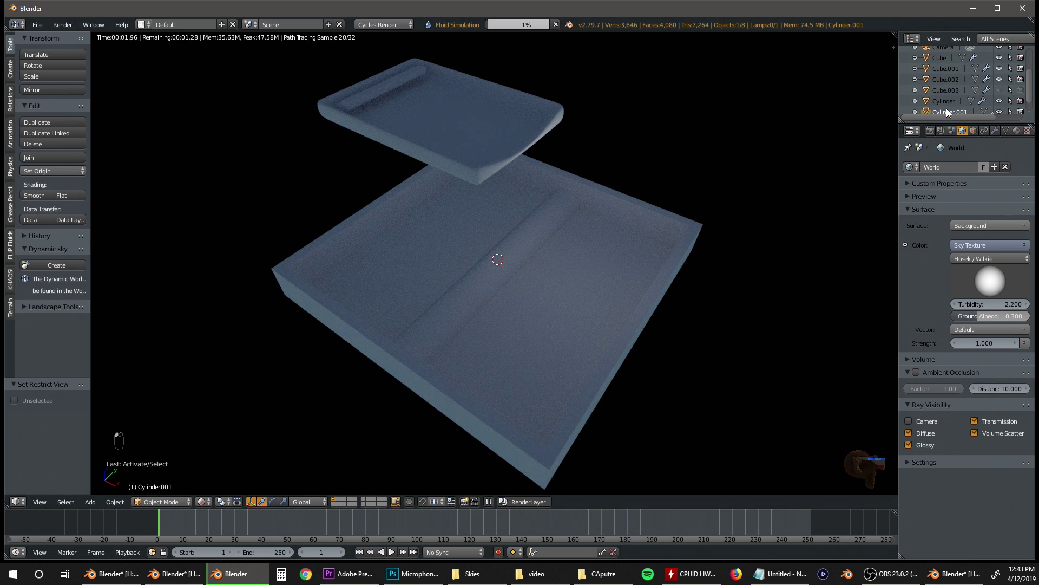
left_click(1000, 112)
left_click(1000, 111)
- Hide the inflow cylinder in the tray from the 3D view
scroll(951, 88, "down", 1)
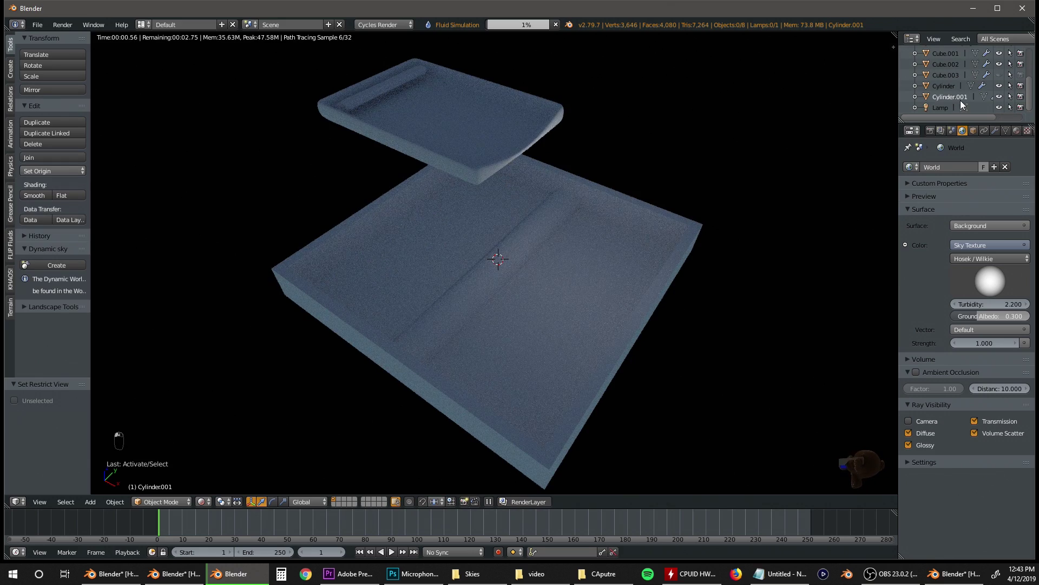
left_click(949, 83)
left_click(999, 85)
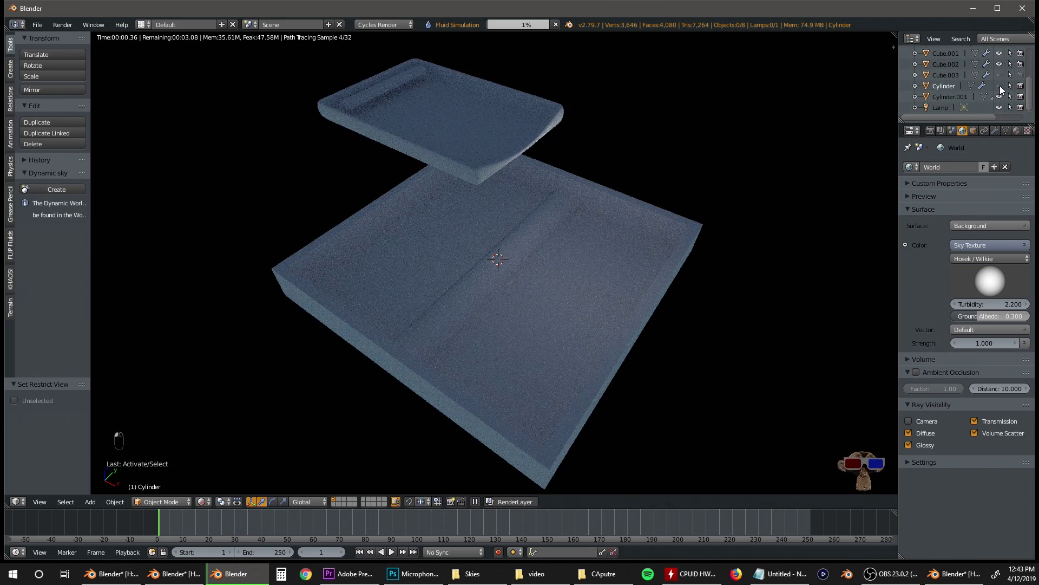
middle_click_drag(696, 197, 626, 251)
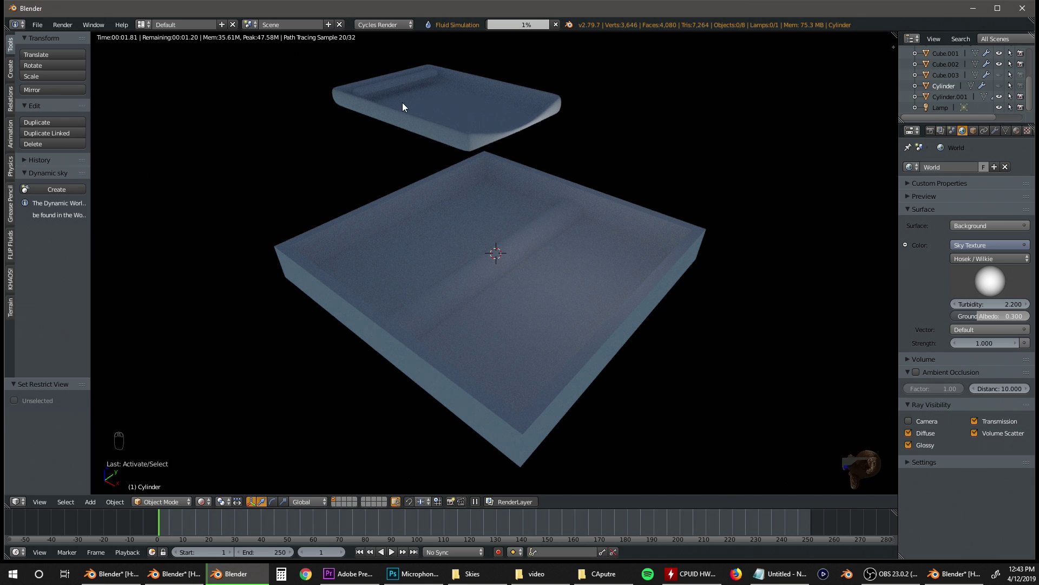
- Select the large basin, split the 3D view into two side-by-side areas, and show the basin's material settings
right_click(604, 269)
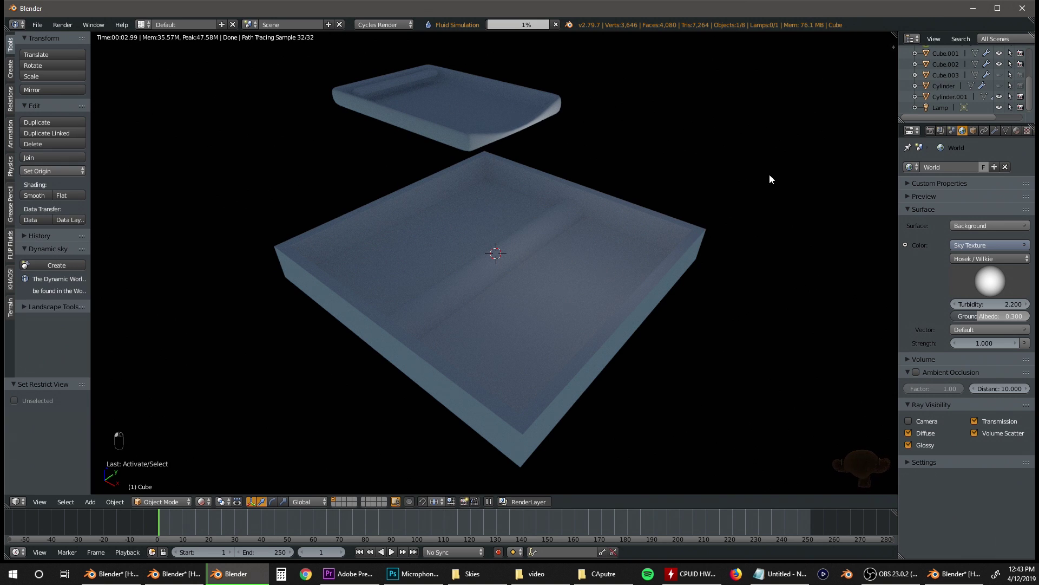
left_click_drag(893, 48, 423, 49)
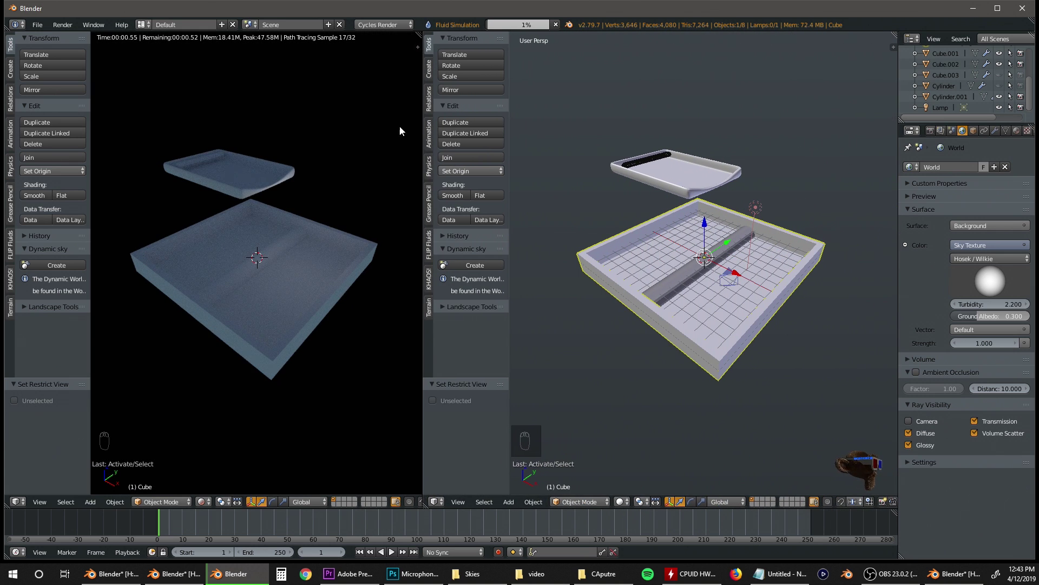
left_click(1016, 131)
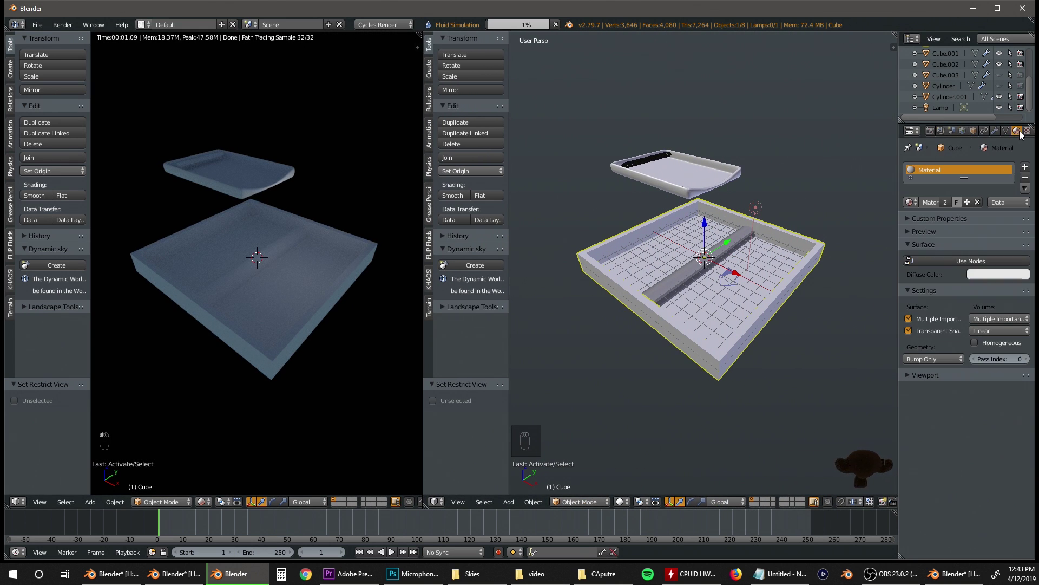
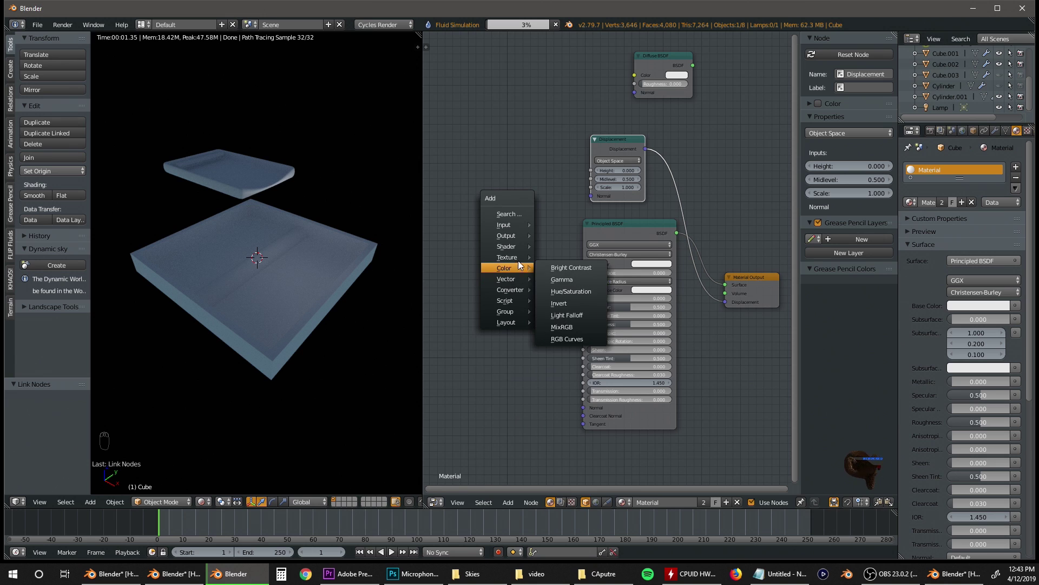
- Add a Wave Texture node to the basin's material and connect its Color output to the Displacement node's Height
mouse_move(519, 257)
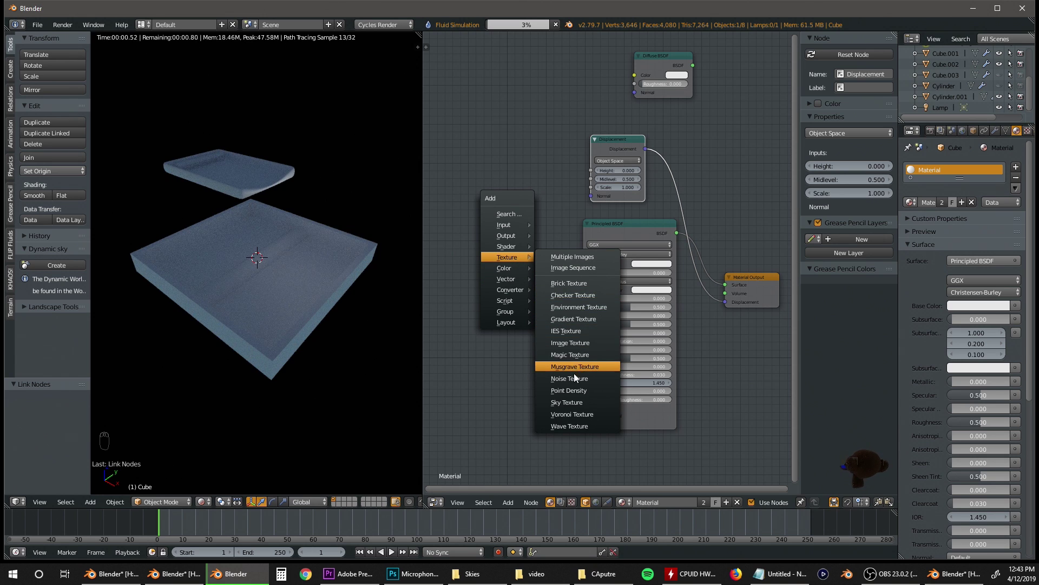
left_click(580, 427)
left_click(459, 171)
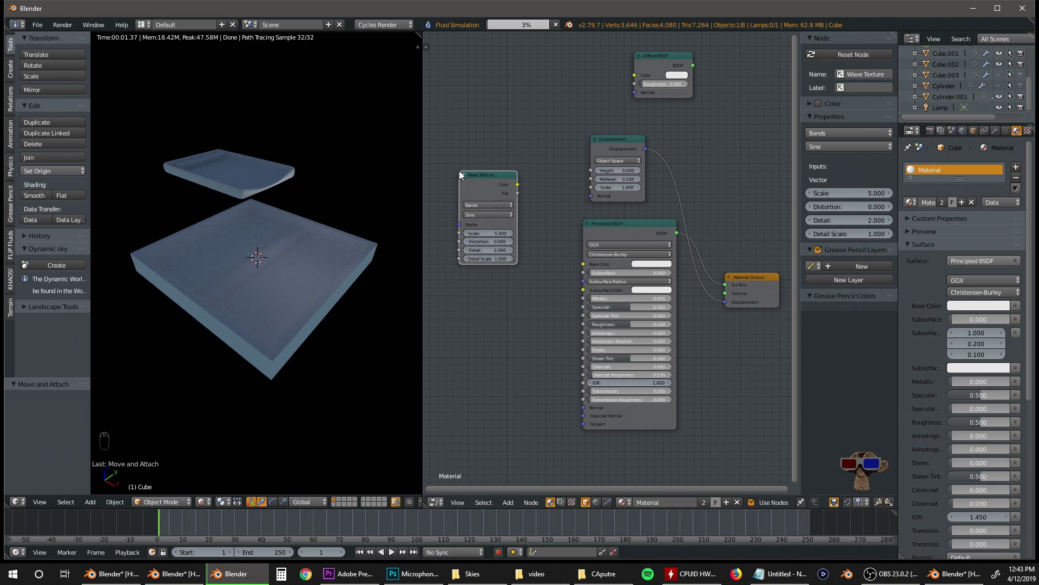
left_click_drag(514, 183, 519, 183)
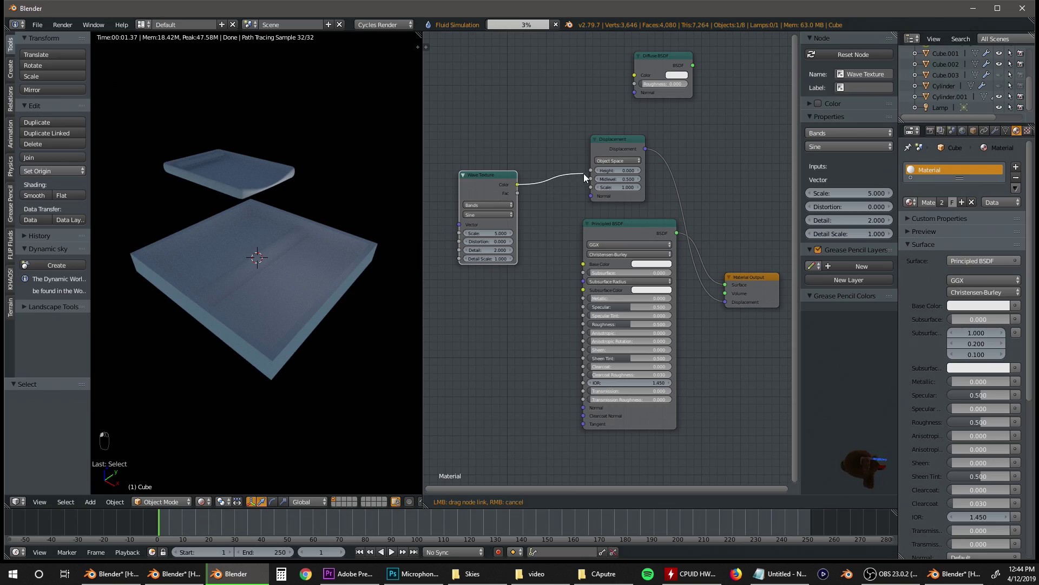
left_click_drag(594, 172, 594, 171)
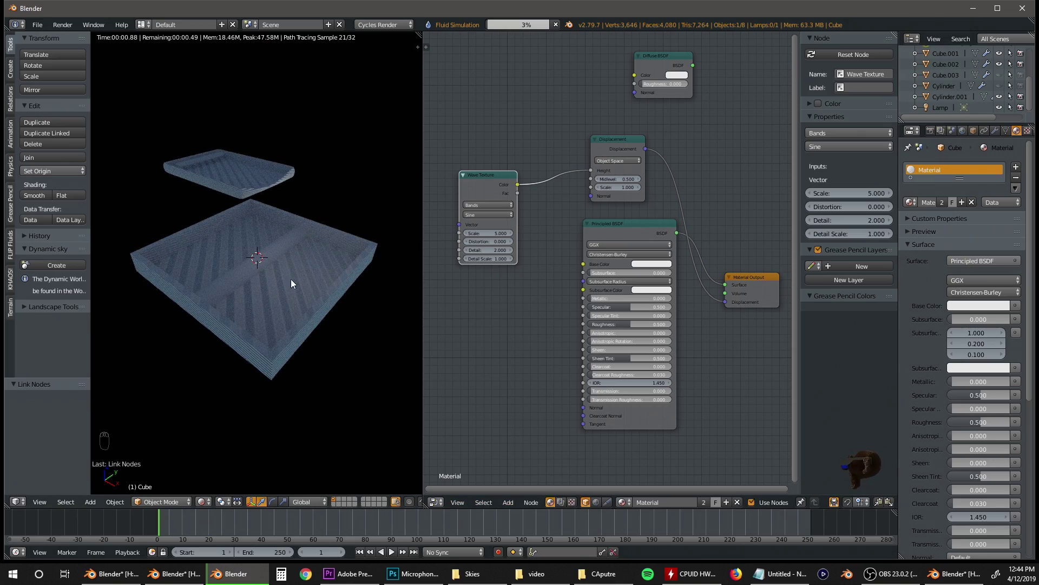
- Set the Wave Texture's scale to 12.6, its type to Rings and its profile to Saw
scroll(278, 281, "up", 8)
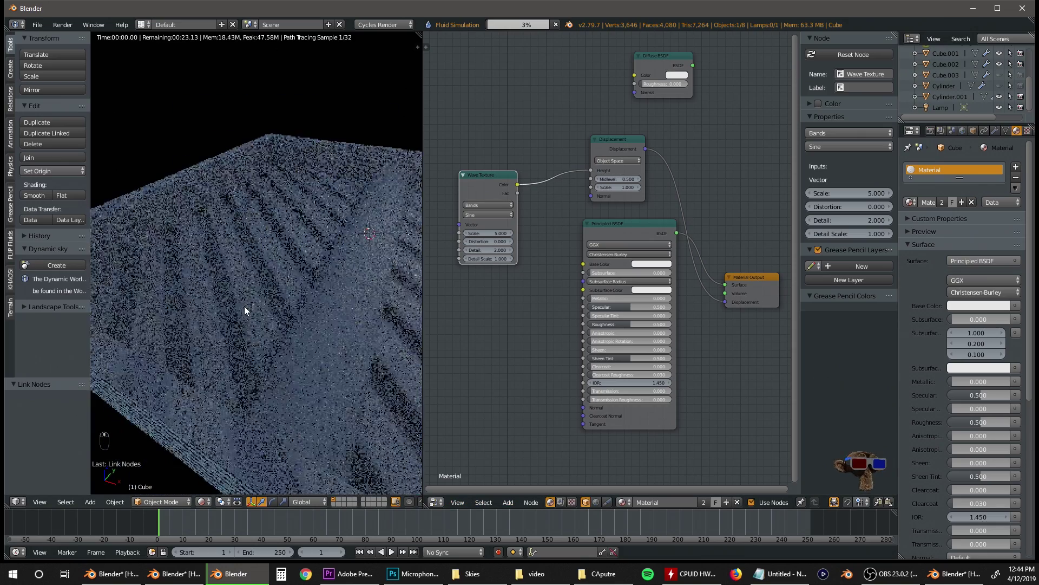
left_click_drag(484, 235, 485, 234)
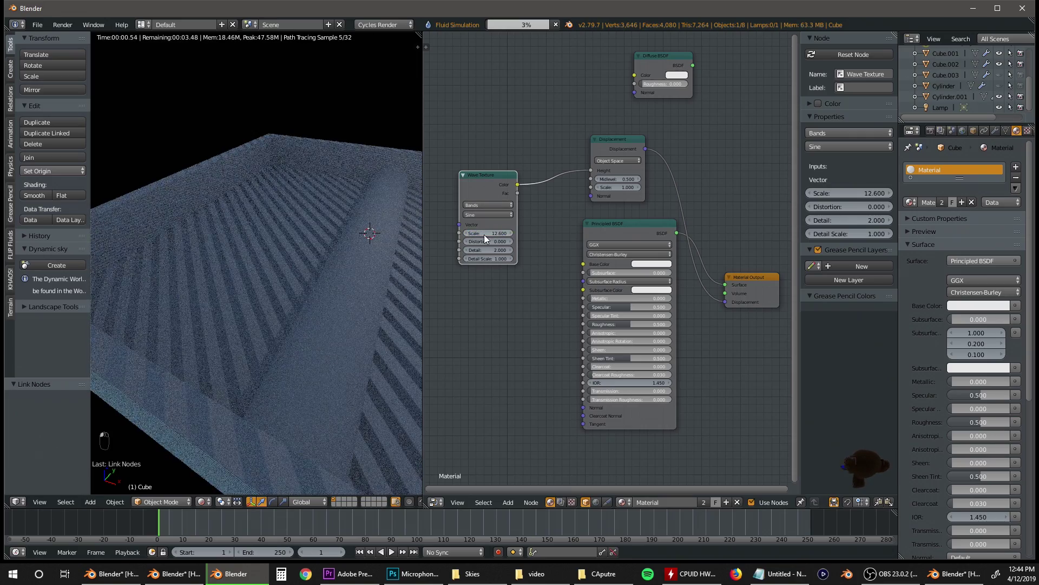
left_click(484, 206)
left_click(482, 187)
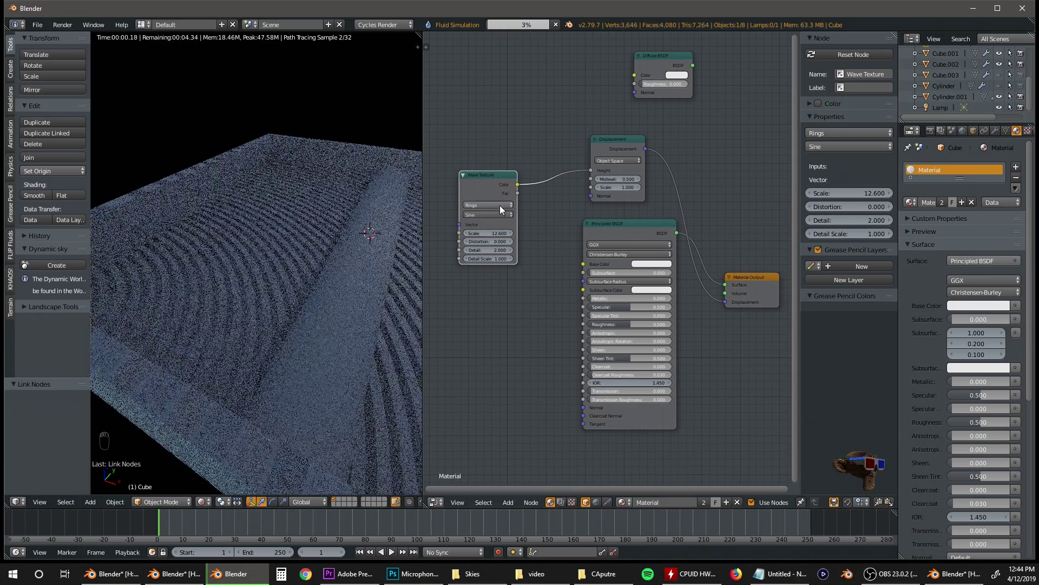
left_click(479, 216)
left_click(482, 197)
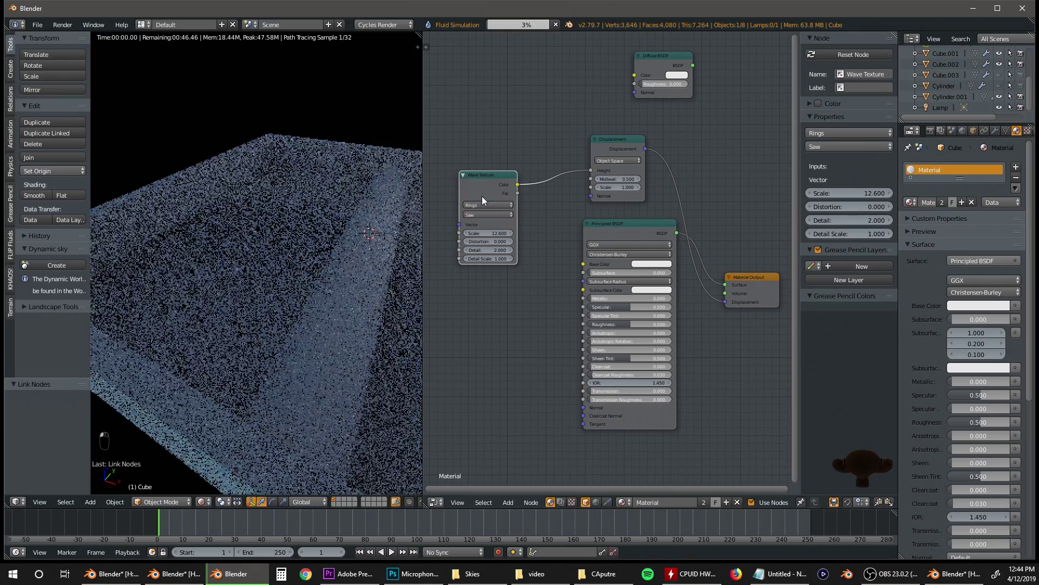
- Set the Wave Texture's distortion to 43.2, scale to 8.5 and detail scale to 4.3
scroll(366, 264, "up", 3)
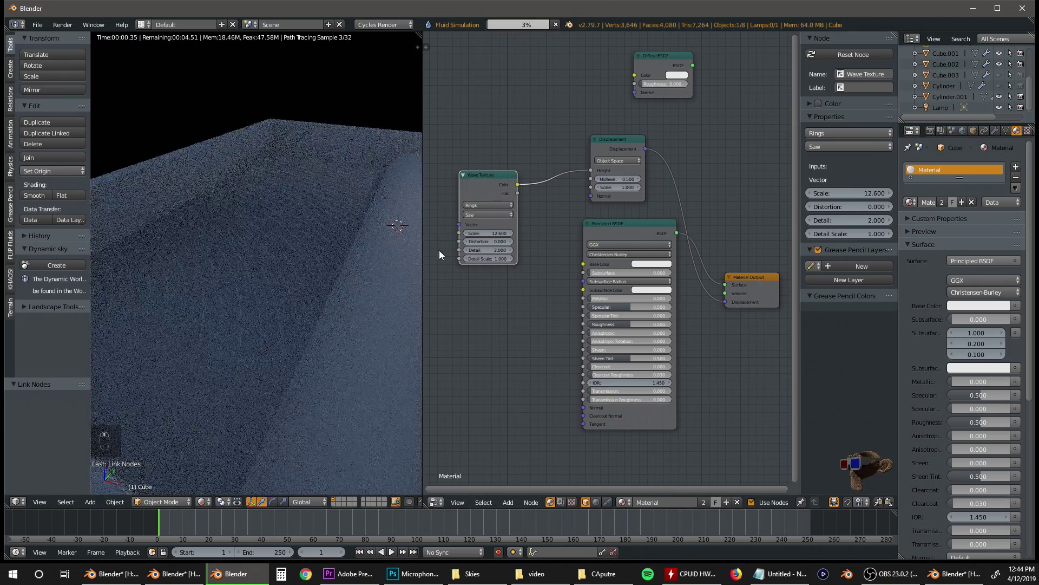
left_click_drag(484, 244, 591, 243)
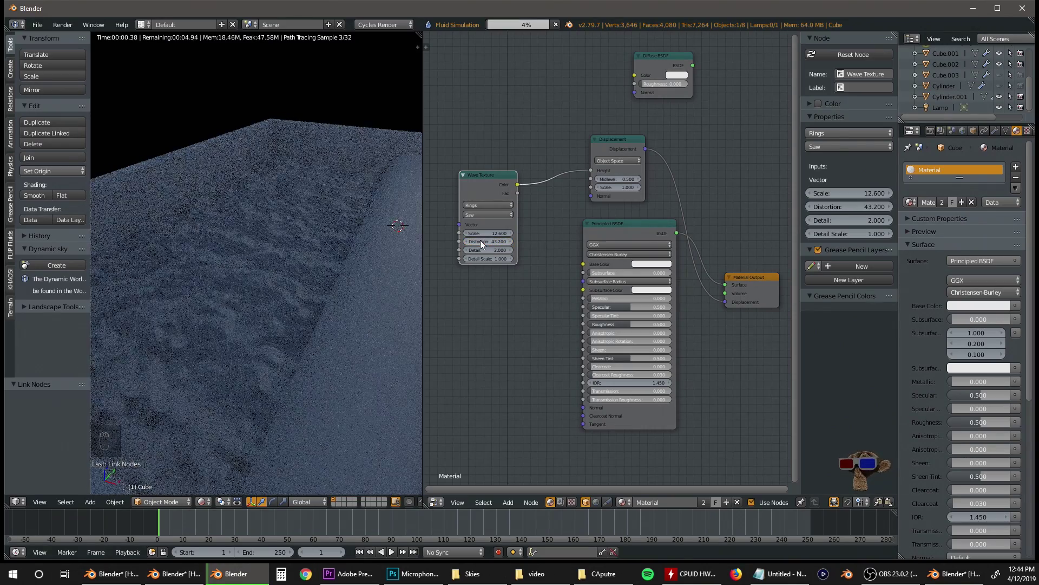
left_click_drag(483, 235, 514, 259)
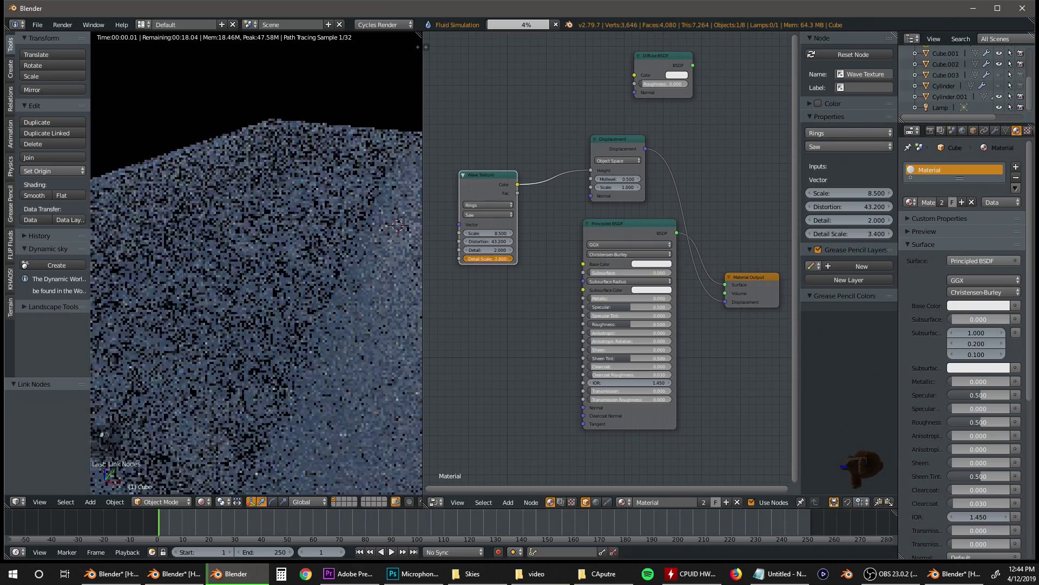
middle_click_drag(297, 300, 297, 305)
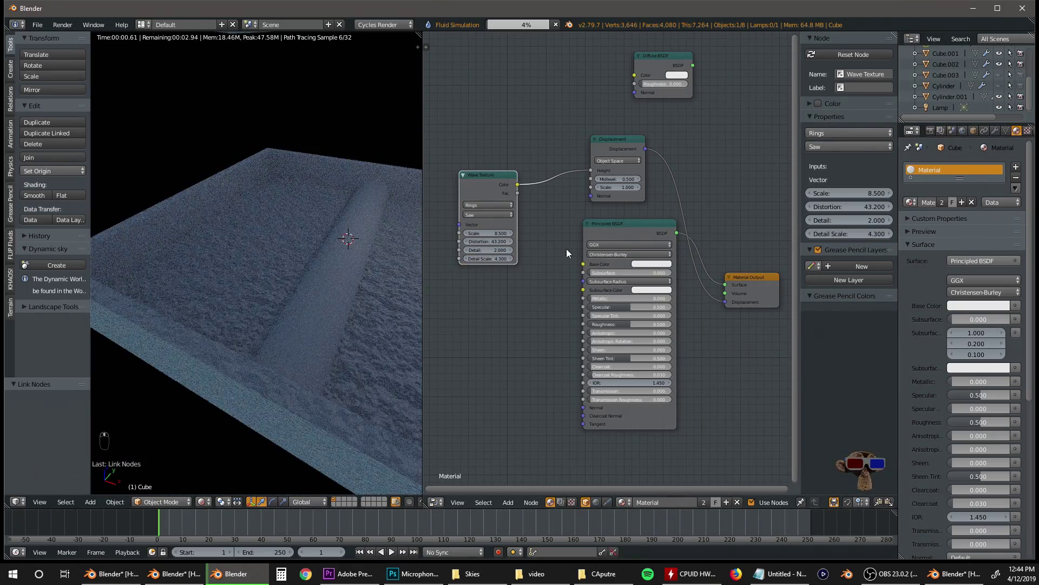
- Change the Principled BSDF's base color to red for the shared basin and tray material
left_click(642, 264)
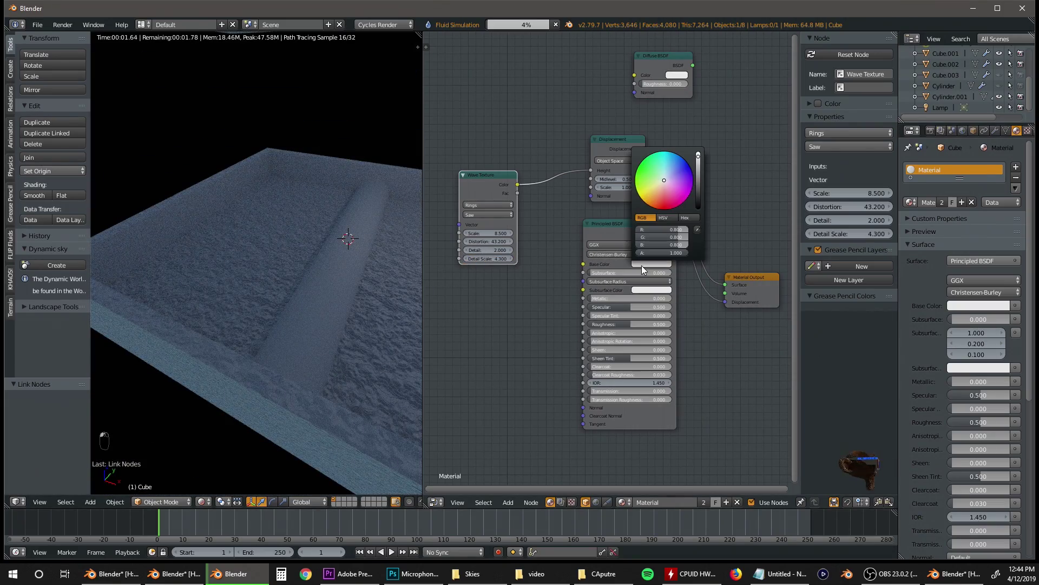
left_click(664, 200)
scroll(288, 325, "down", 2)
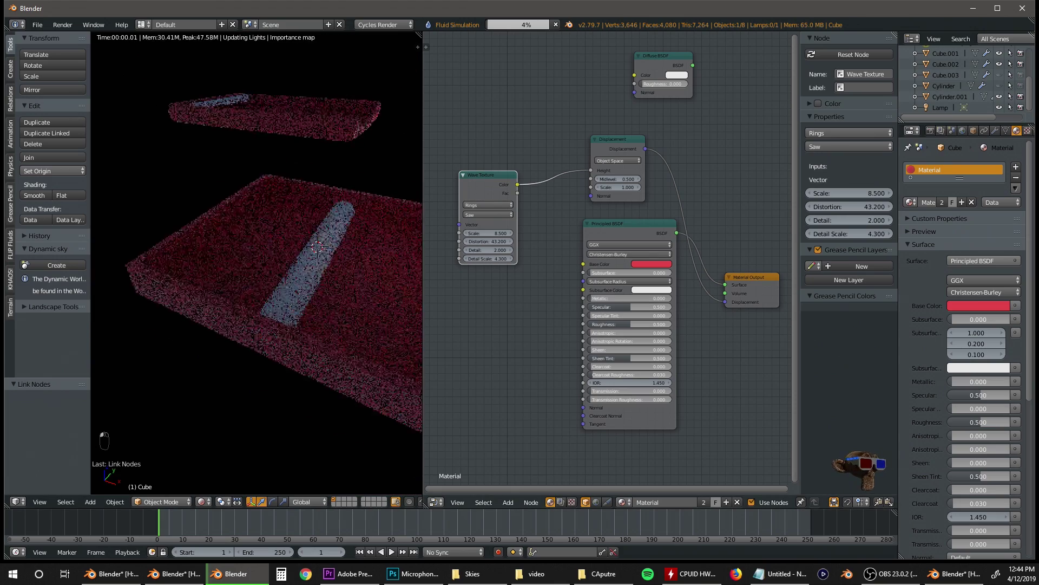
left_click_drag(622, 324, 379, 310)
scroll(329, 317, "up", 3)
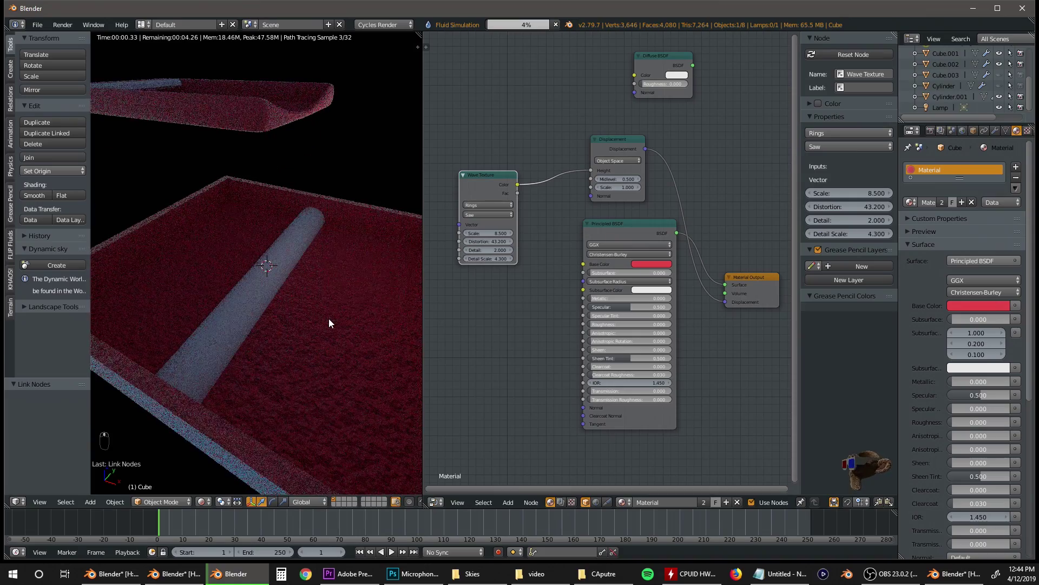
- Set the Wave Texture's scale to 1 and detail scale to 1.7, and the Displacement node's scale to 8.7
left_click_drag(488, 232, 461, 259)
middle_click_drag(319, 295, 265, 292)
scroll(265, 288, "up", 3)
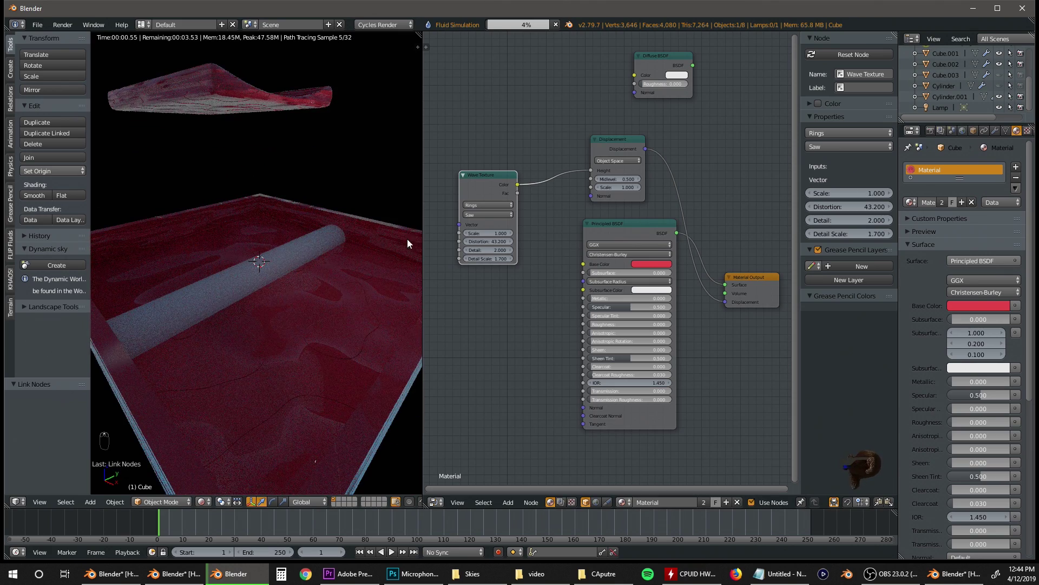
left_click_drag(617, 188, 693, 187)
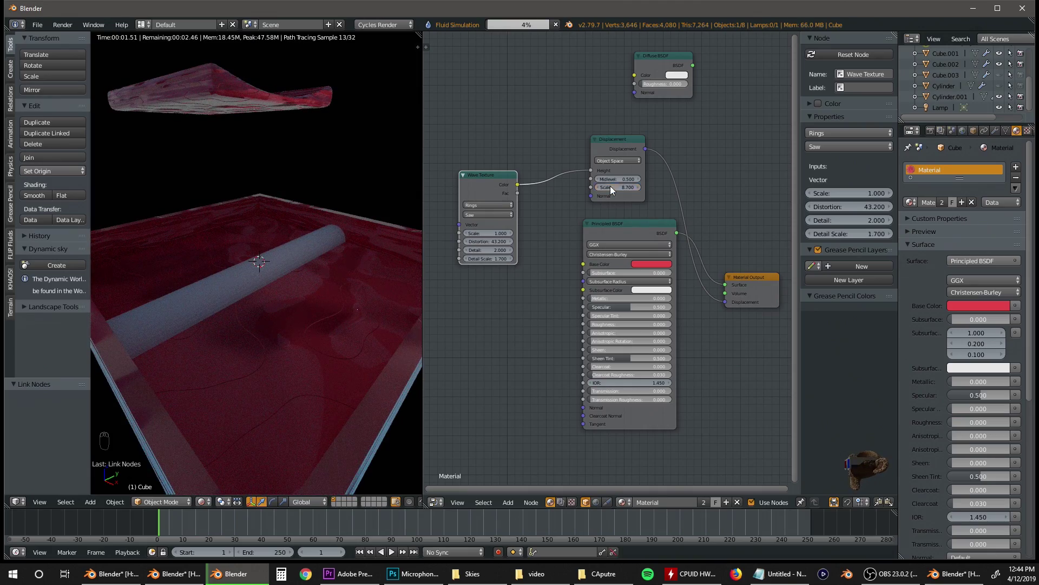
scroll(297, 317, "up", 3)
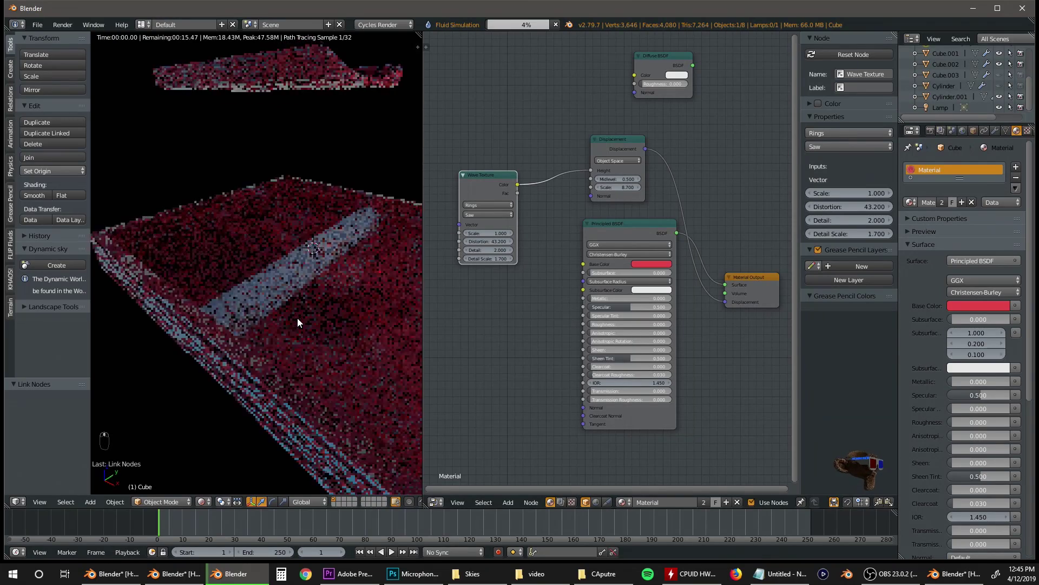
- Give the cylinder lying in the basin a new Diffuse BSDF material with a light orange color
right_click(293, 273)
left_click(931, 201)
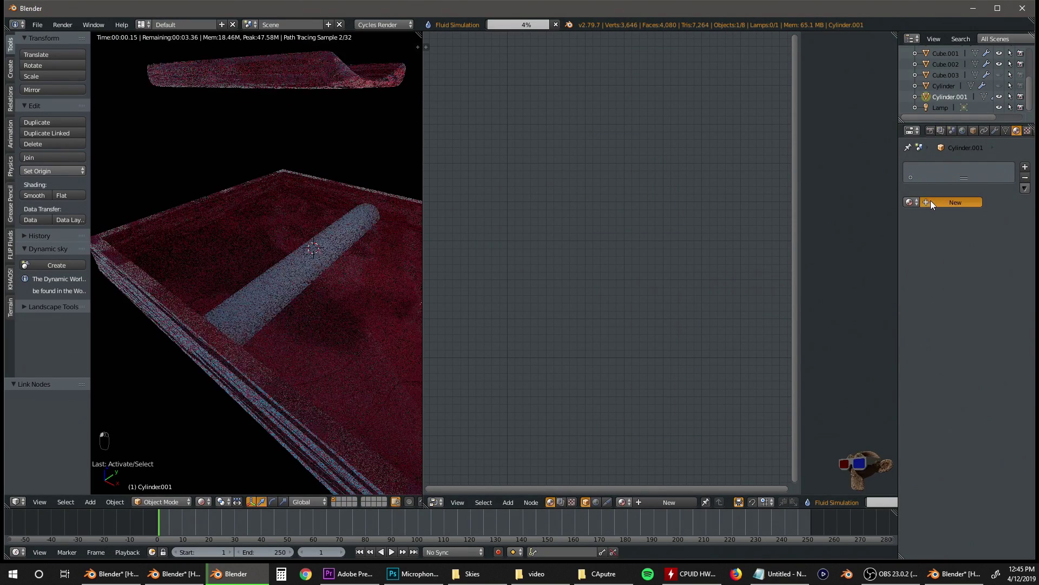
left_click(984, 280)
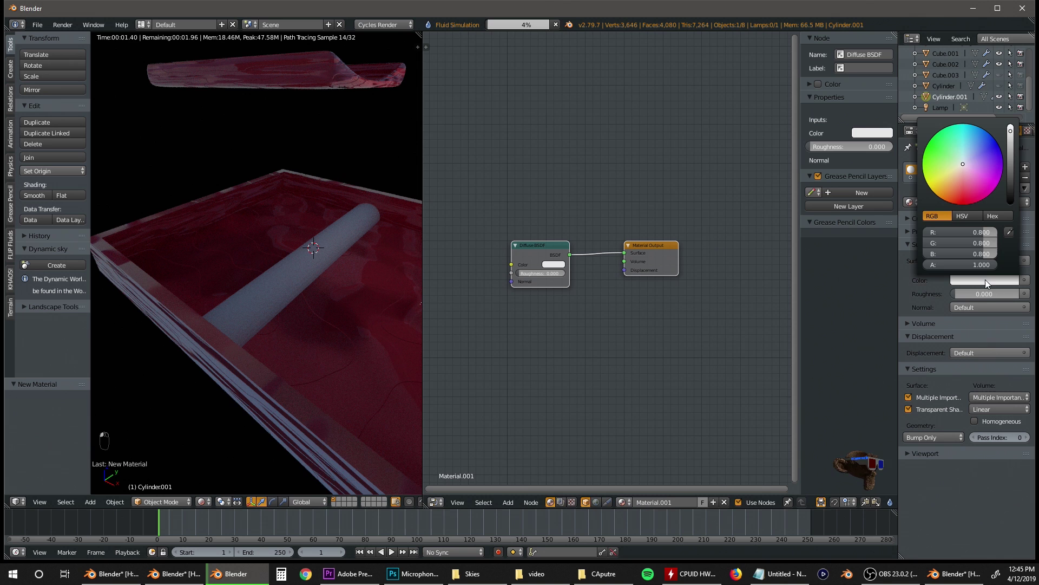
left_click(950, 183)
scroll(300, 260, "down", 1)
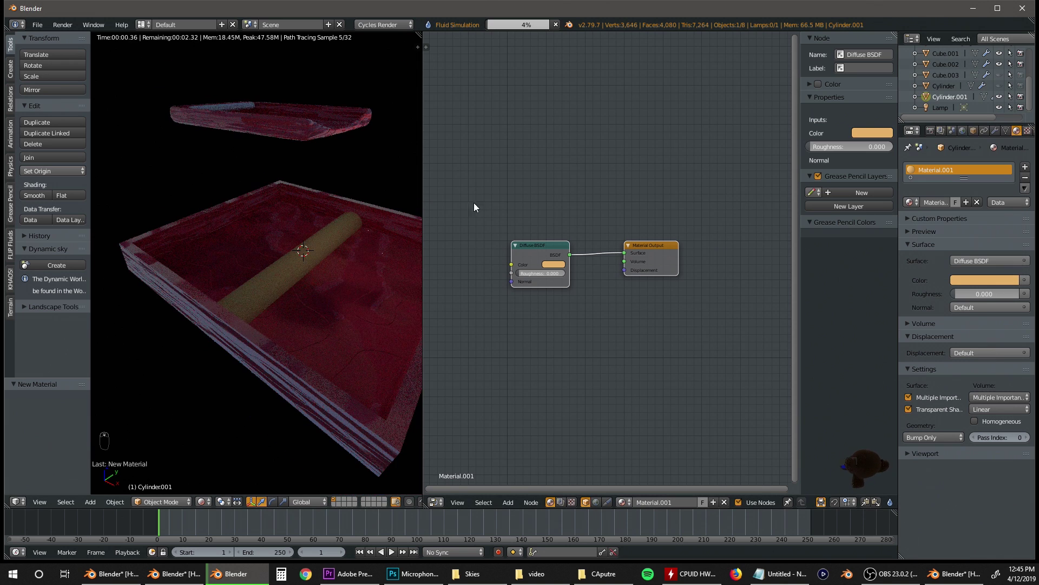
- Select the lamp and change its type to Sun
left_click(952, 107)
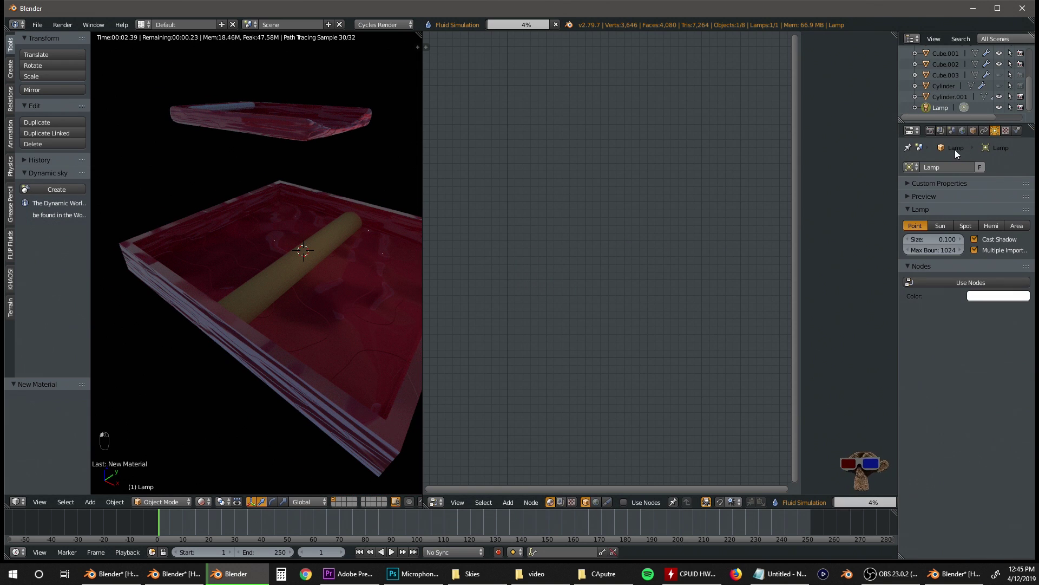
left_click(944, 227)
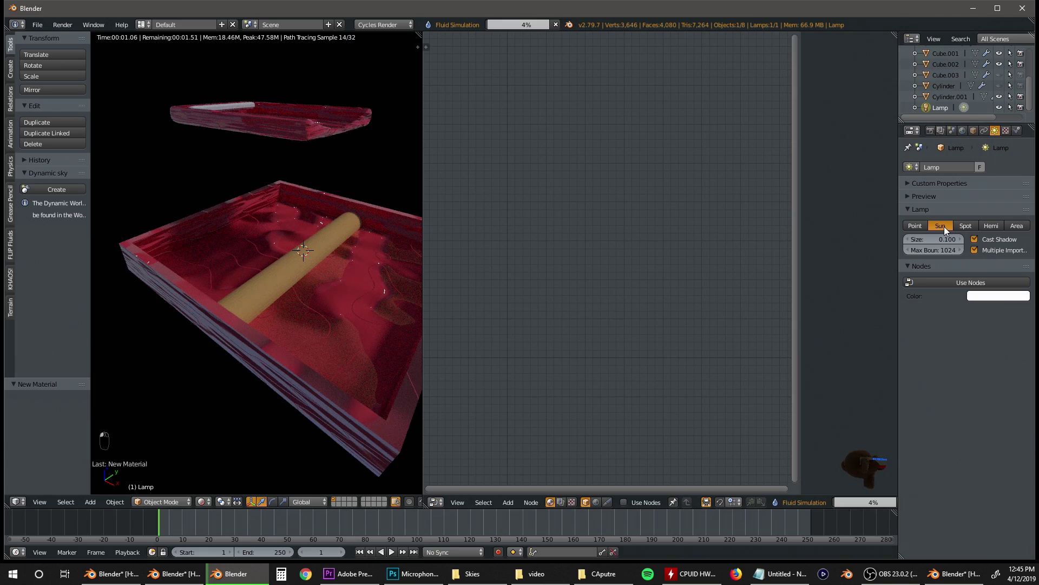
middle_click_drag(352, 230, 330, 234)
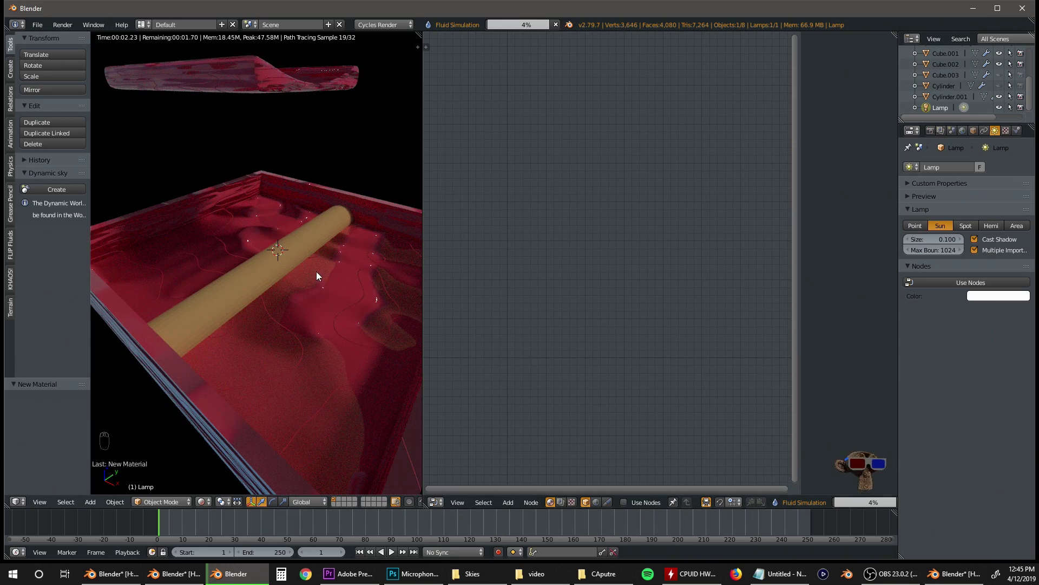
middle_click_drag(316, 271, 275, 256)
scroll(289, 265, "down", 3)
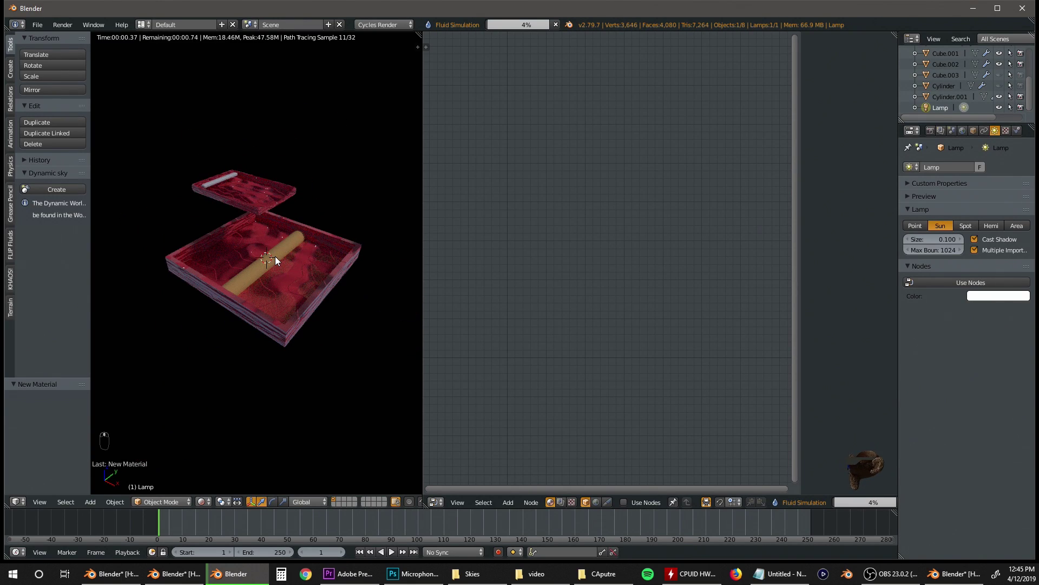
- Look through the camera and fly it backward until the tray and the basin both fit inside the frame
key("KP_0")
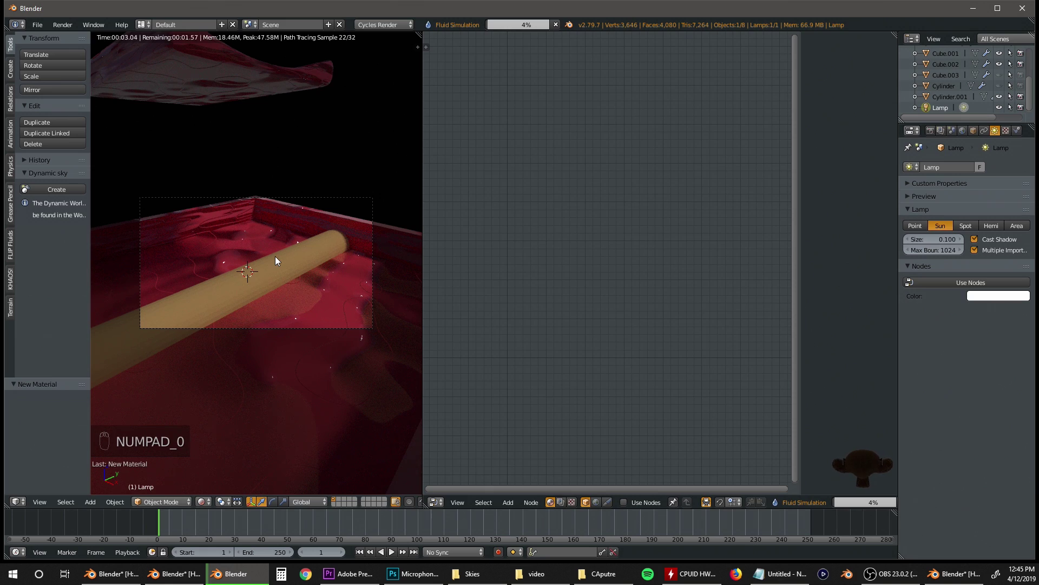
key("shift+f")
key("s")
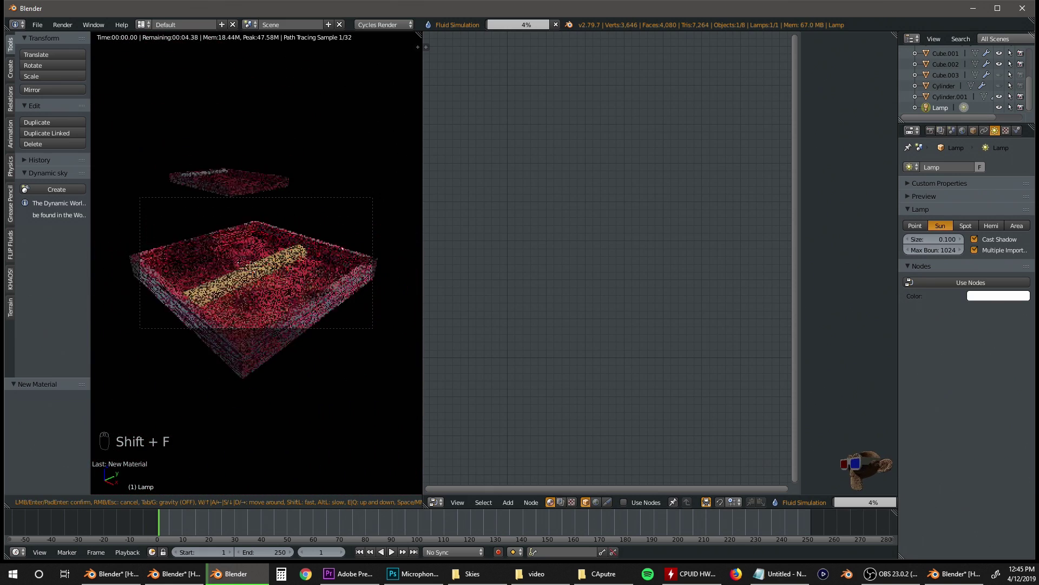
left_click(256, 264)
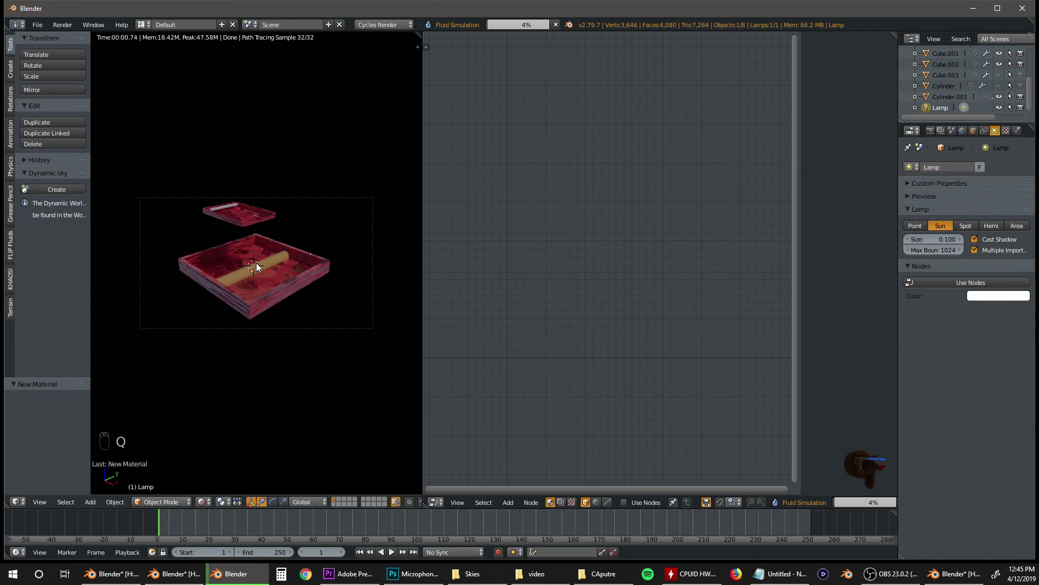
key("shift+f")
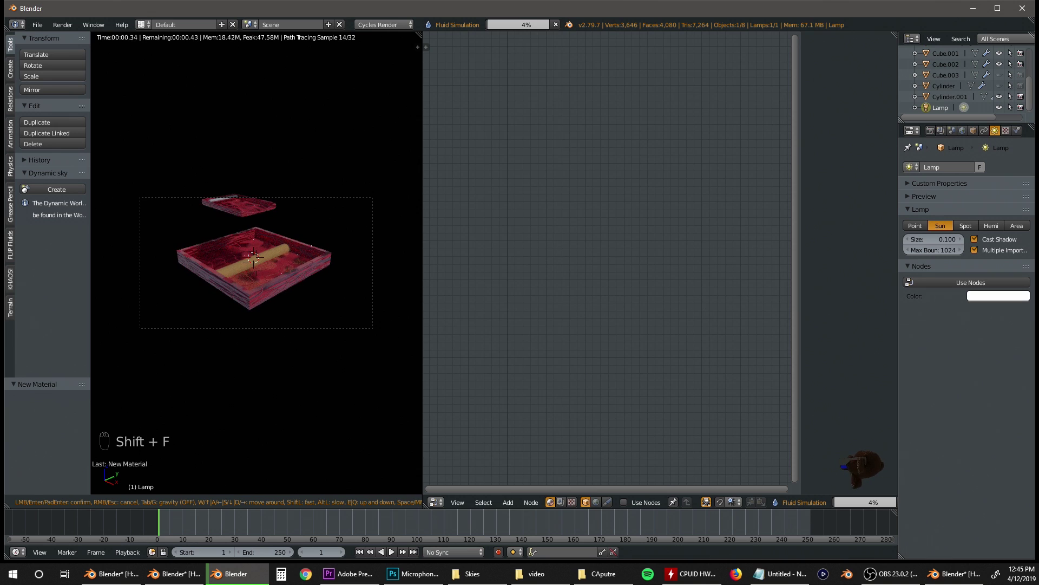
left_click(255, 263)
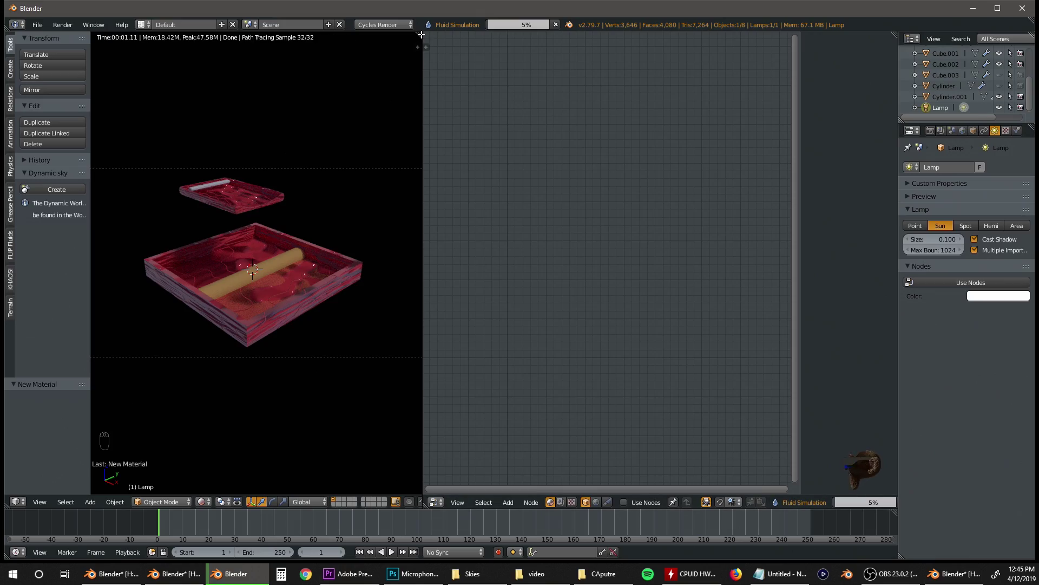
- Merge the node editor area into the 3D view and select the fluid domain object in the tray
left_click_drag(421, 36, 541, 162)
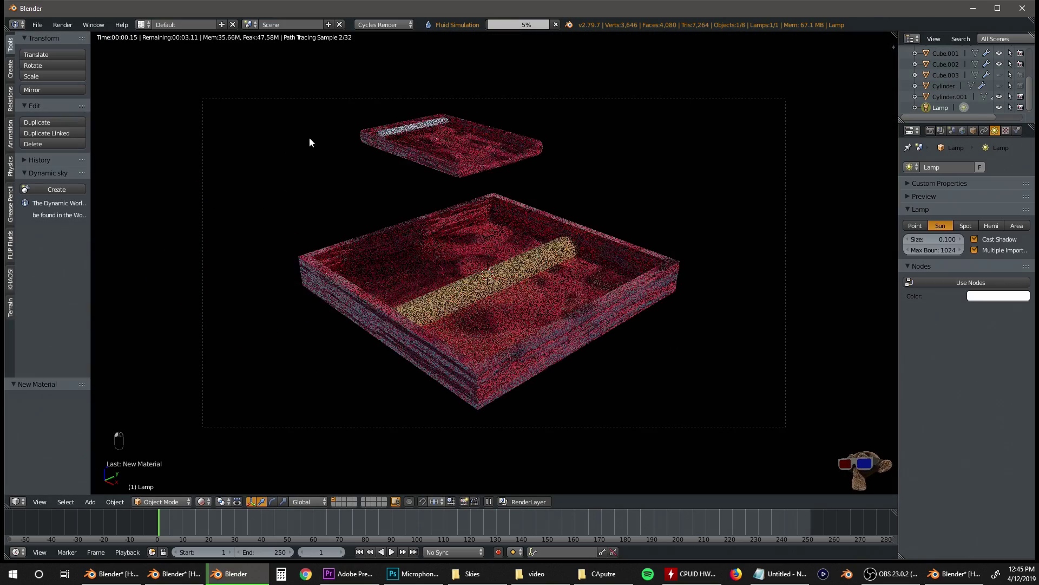
right_click(396, 128)
scroll(395, 127, "up", 3)
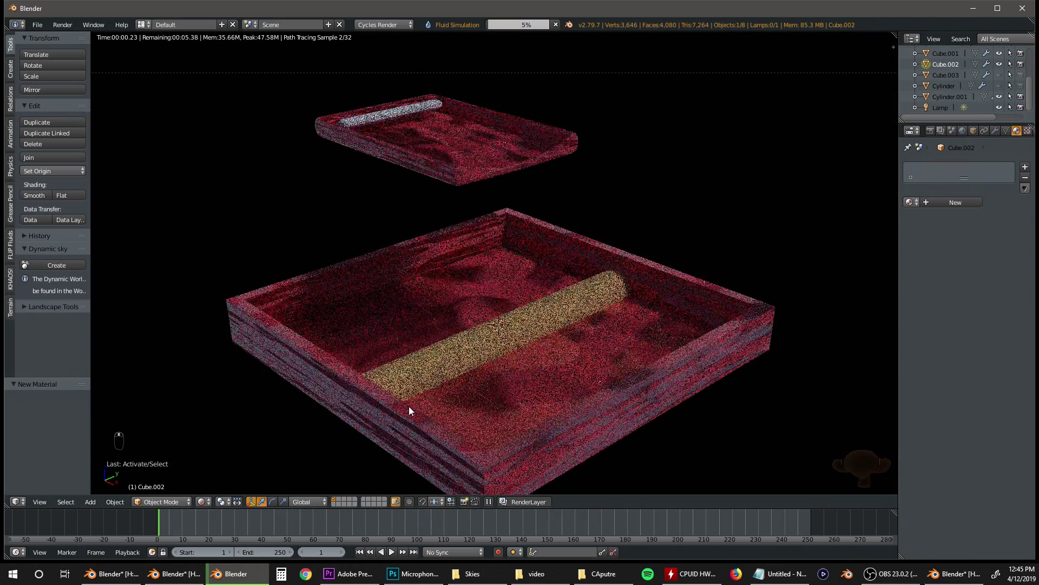
- Advance the animation one frame at a time to frame 15 to examine the fluid baked so far
left_click(340, 551)
left_click(340, 551)
left_click(340, 551)
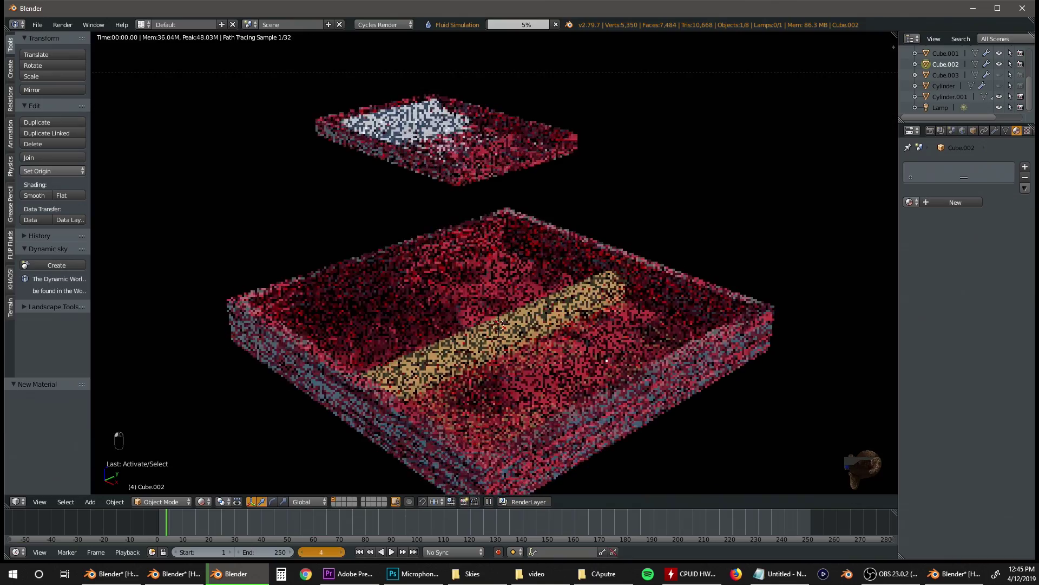
left_click(340, 552)
left_click(341, 552)
left_click(340, 552)
left_click(340, 552)
left_click(341, 552)
left_click(340, 552)
left_click(340, 552)
left_click(341, 551)
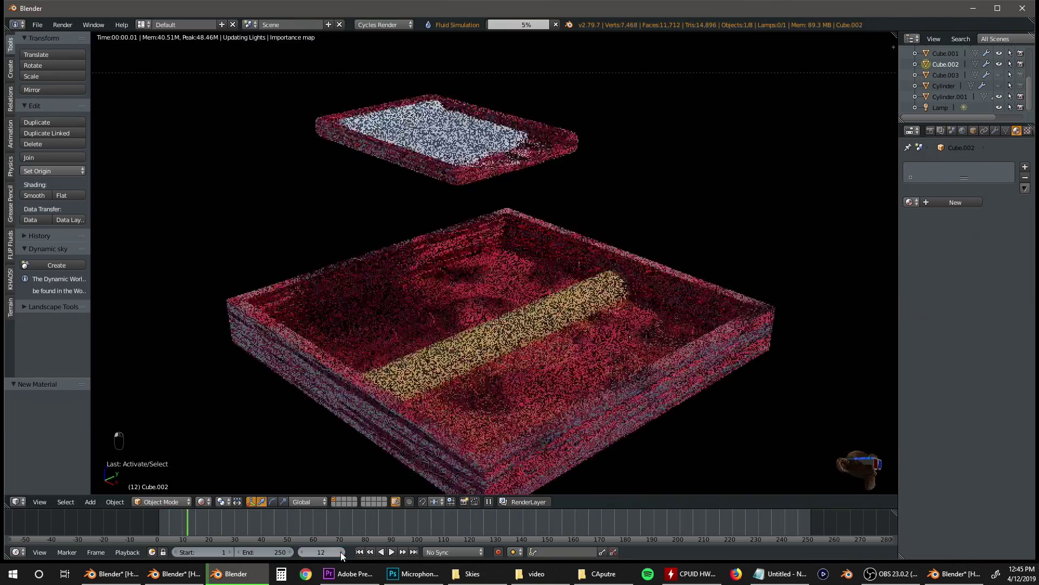
left_click(340, 551)
left_click(341, 552)
left_click(341, 552)
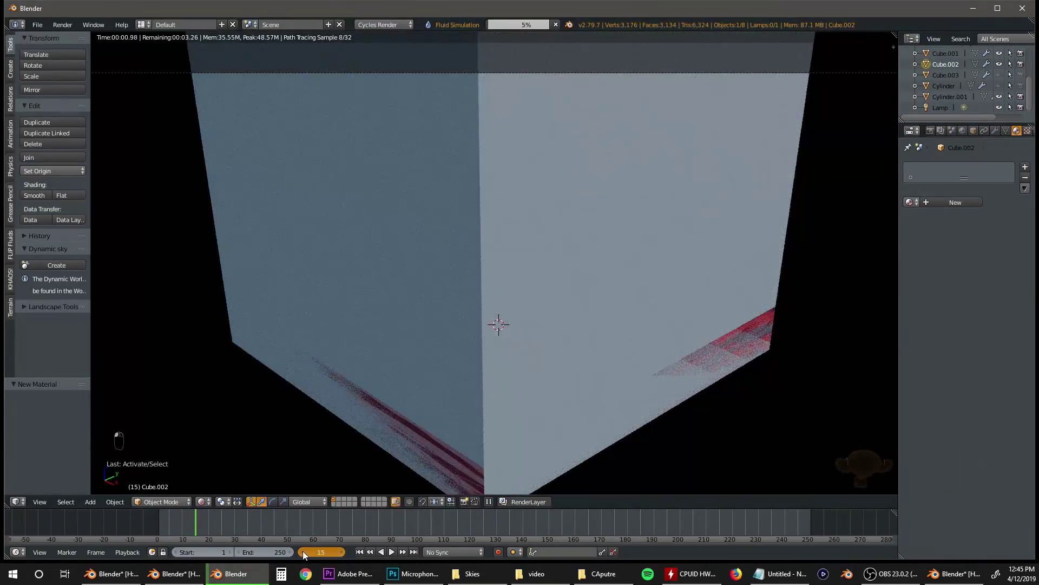
- Step the animation back to frame 13 and view the fluid in the tray from another side
left_click(303, 551)
left_click(303, 551)
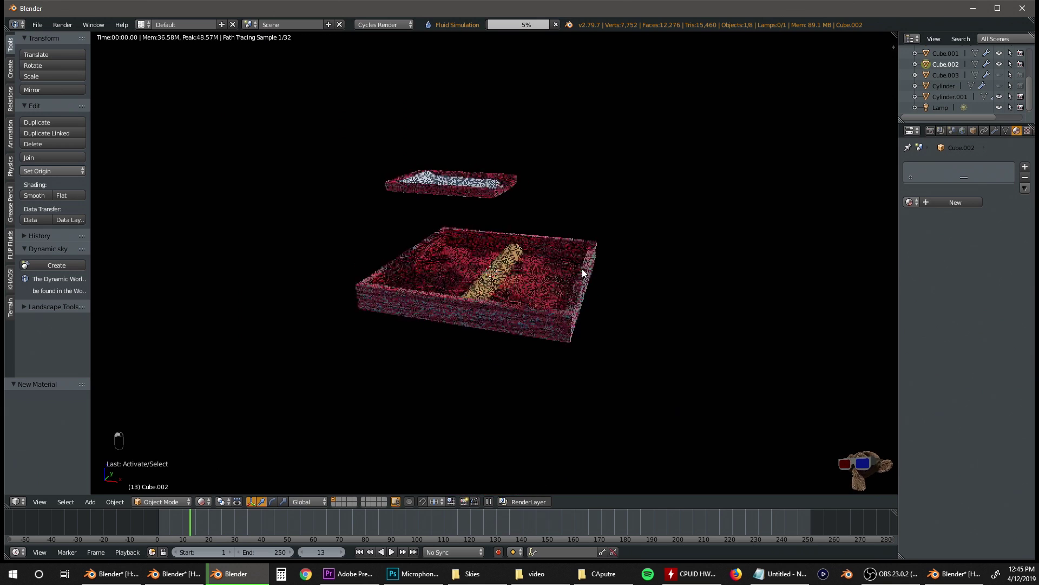
middle_click_drag(615, 259, 506, 289)
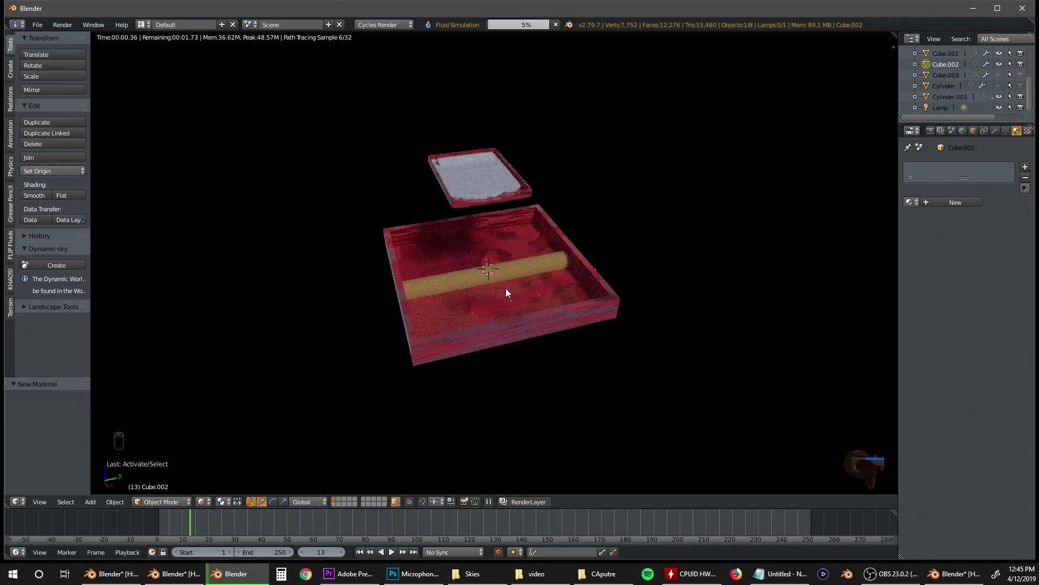
- Select the fluid in the tray and give it a new material with a Glossy BSDF surface
right_click(477, 169)
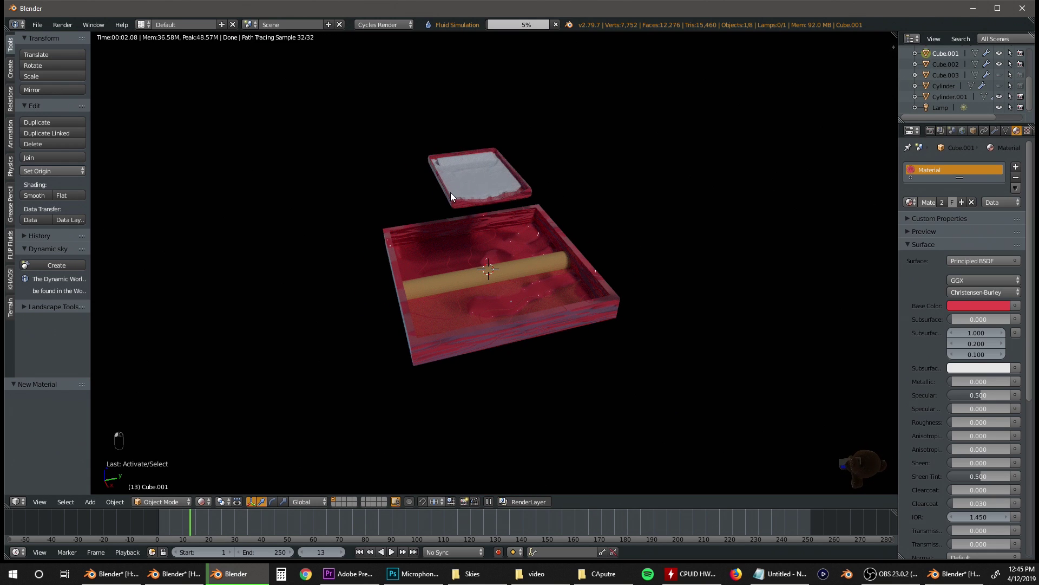
right_click(493, 185)
left_click(951, 202)
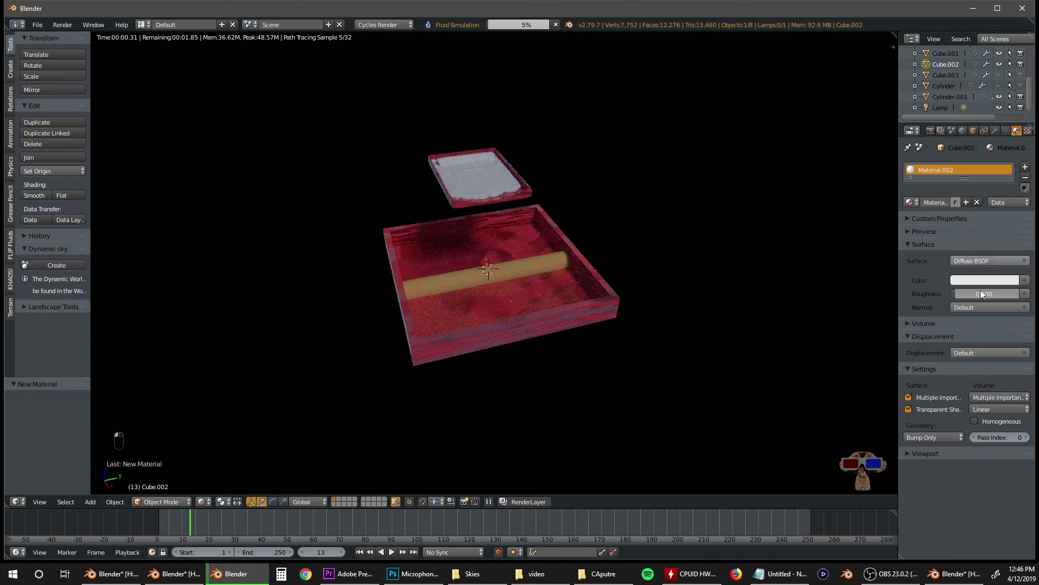
left_click(979, 258)
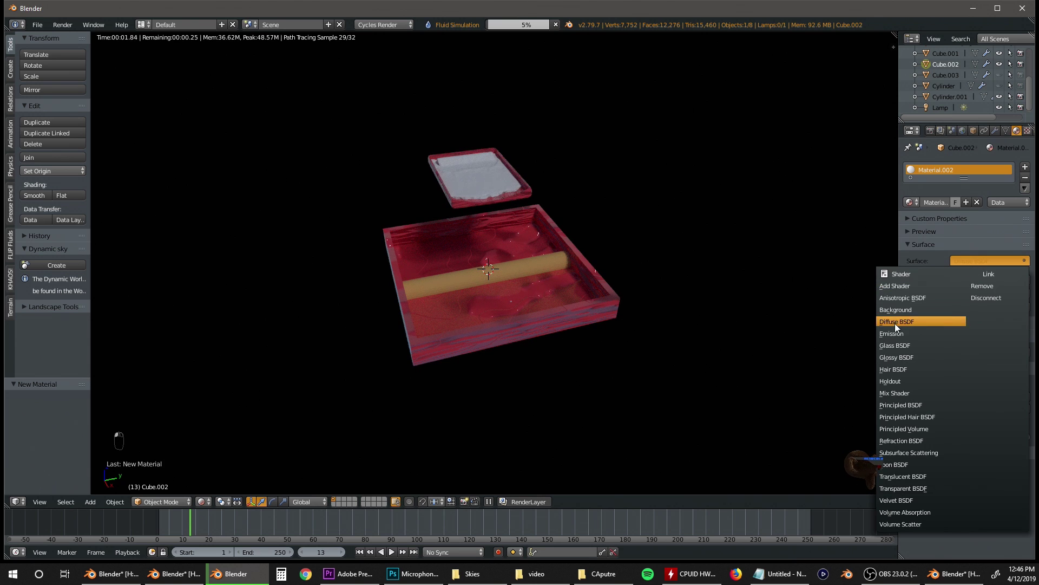
left_click(905, 358)
left_click(970, 260)
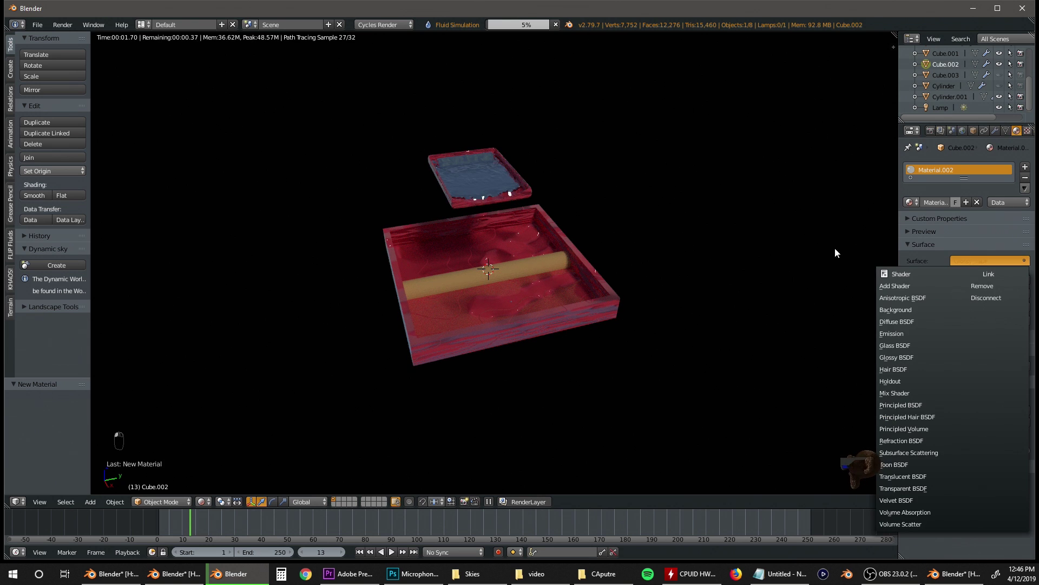
mouse_move(583, 180)
middle_mouse_down()
mouse_move(579, 196)
mouse_move(584, 171)
mouse_move(573, 205)
middle_mouse_up()
scroll(585, 170, "up", 2)
middle_click_drag(457, 181, 466, 246)
scroll(465, 247, "up", 2)
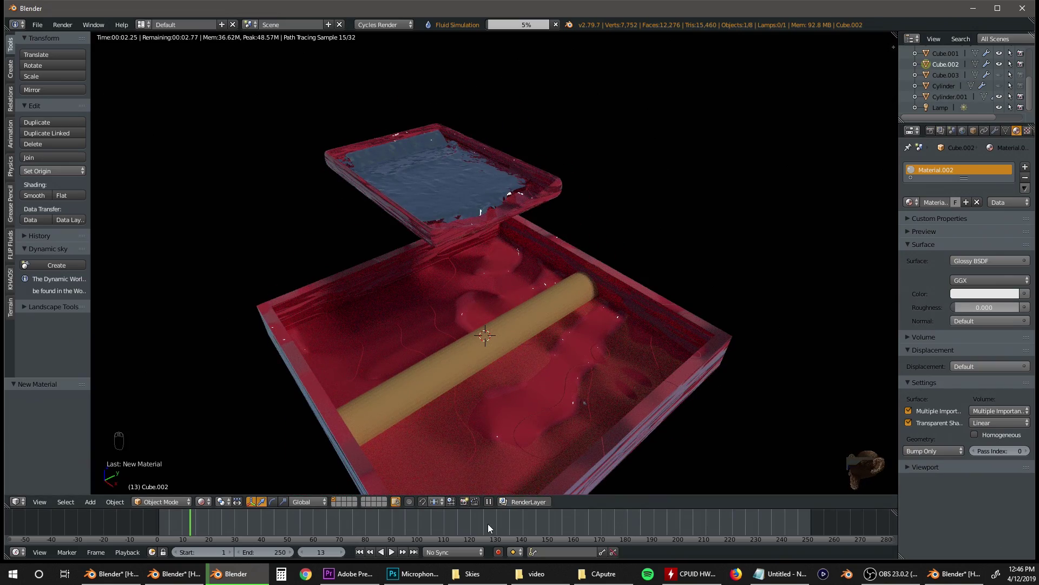
- Advance the animation to frame 15, then step back to frame 14
left_click(341, 551)
left_click(342, 552)
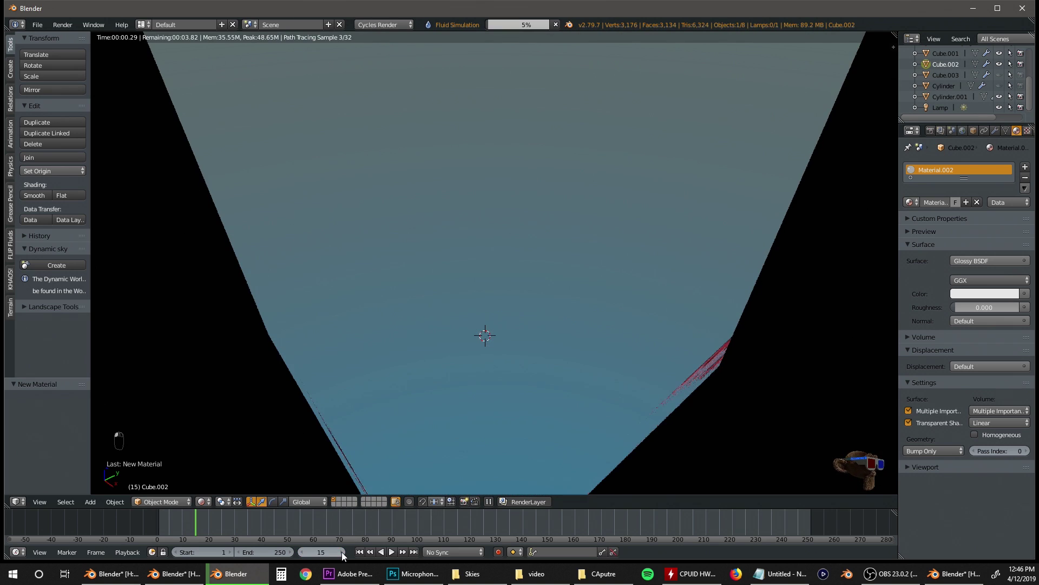
left_click(303, 551)
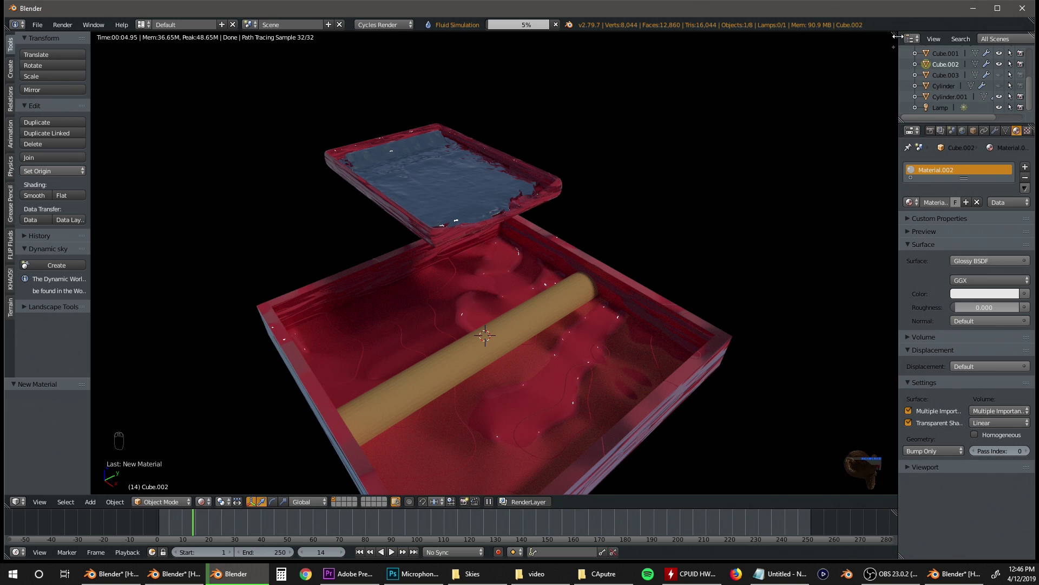
- Split the 3D view, make the new area a node editor and move the Glossy BSDF node up from its original place
left_click_drag(895, 35, 521, 42)
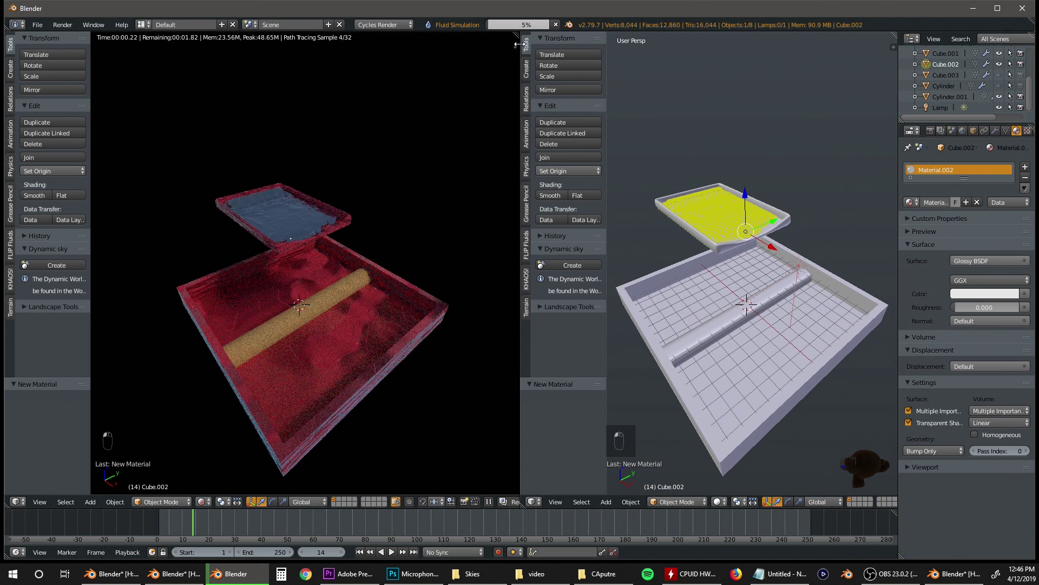
left_click(531, 501)
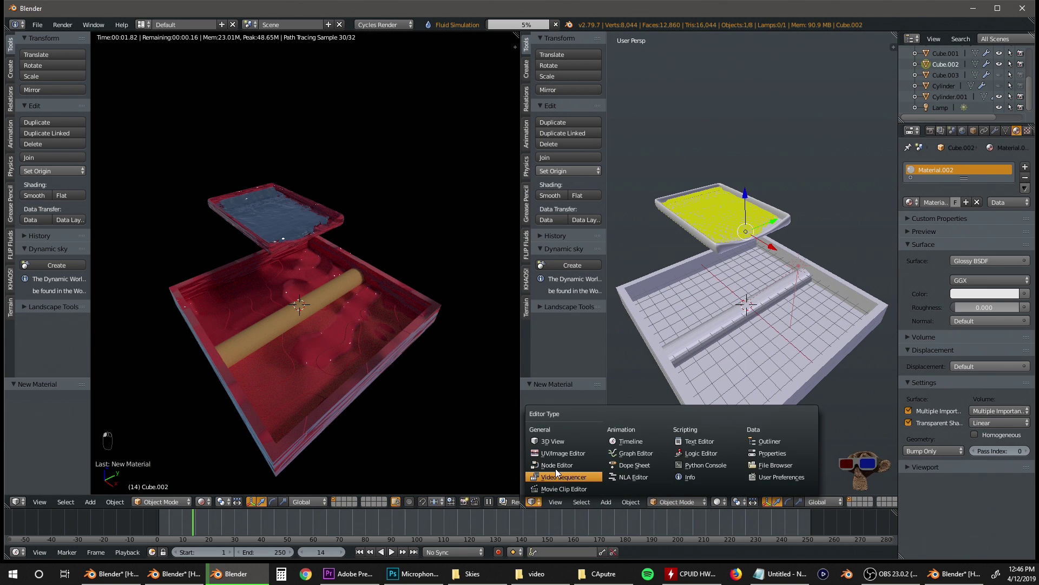
left_click(555, 469)
left_click_drag(621, 254, 645, 179)
left_click_drag(607, 249, 623, 201)
middle_click_drag(580, 347, 616, 349)
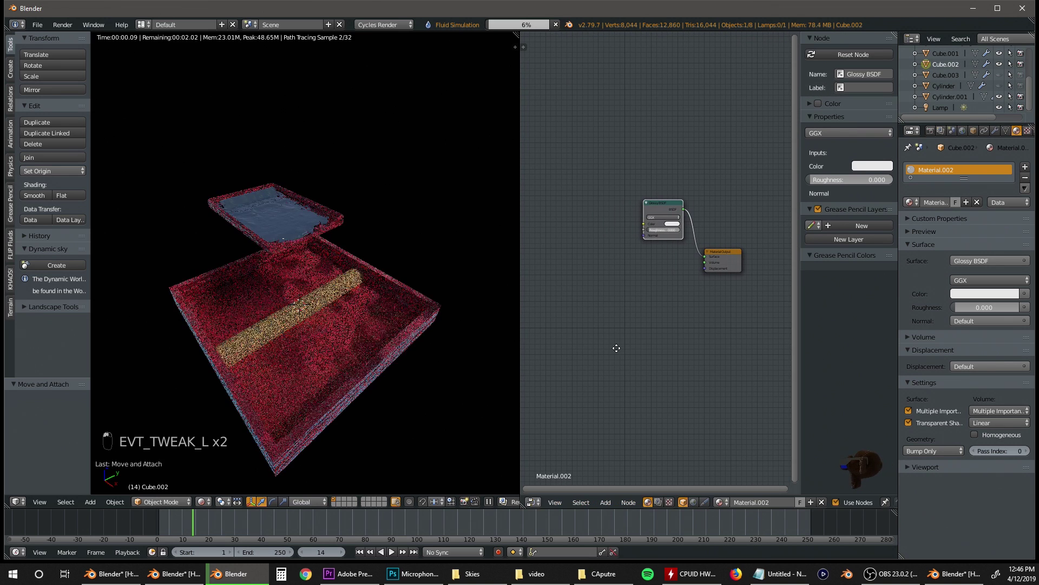
- Add a Voronoi Texture node and link its color output to the Glossy BSDF color input
key("shift+a")
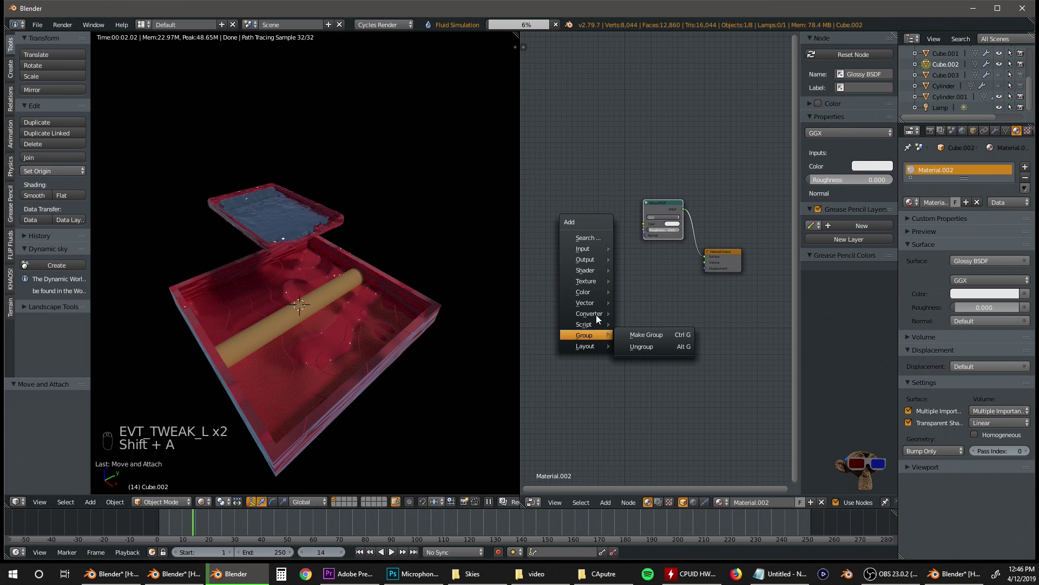
mouse_move(598, 303)
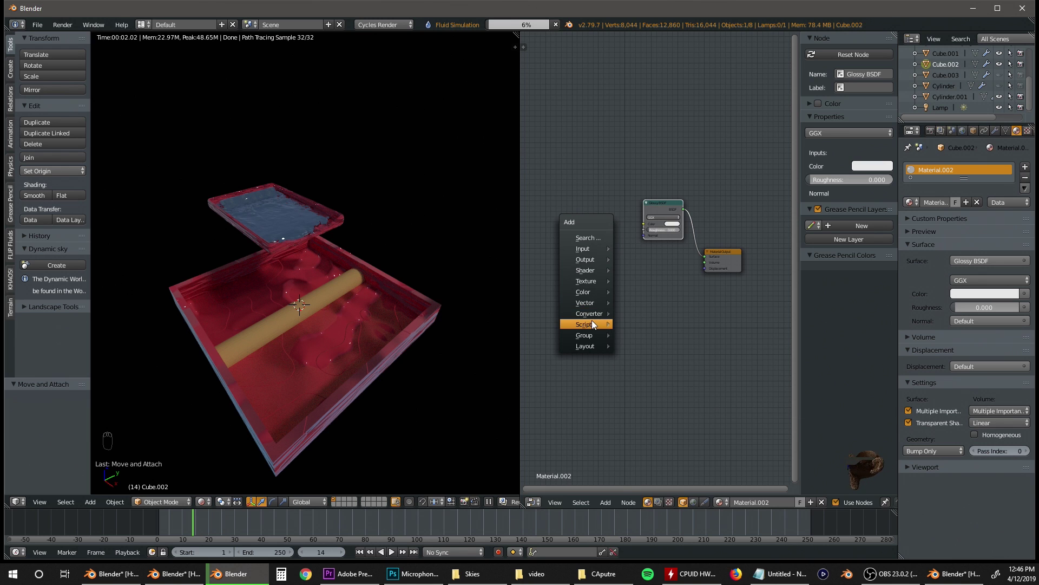
mouse_move(600, 281)
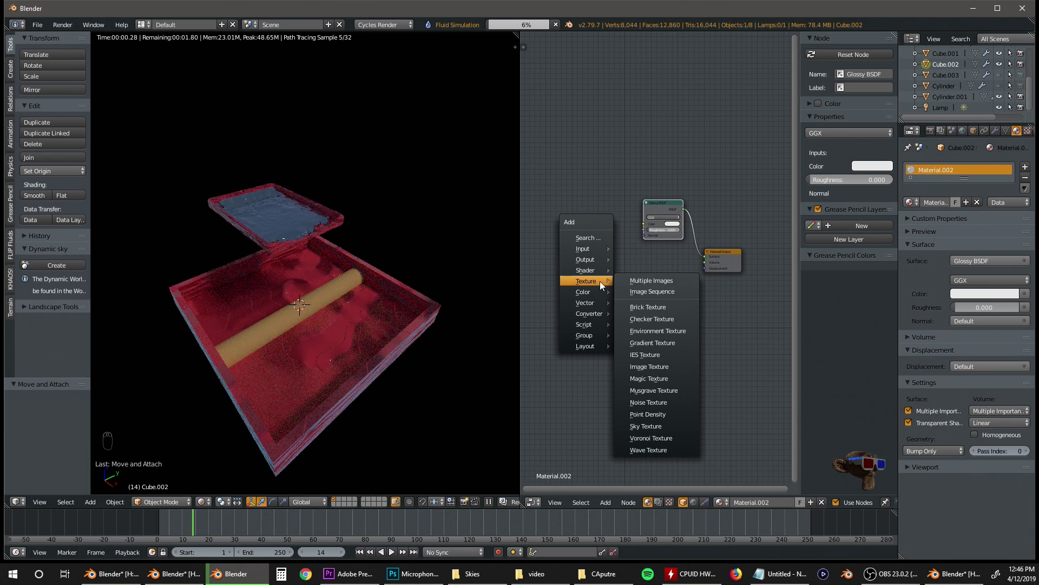
left_click(658, 437)
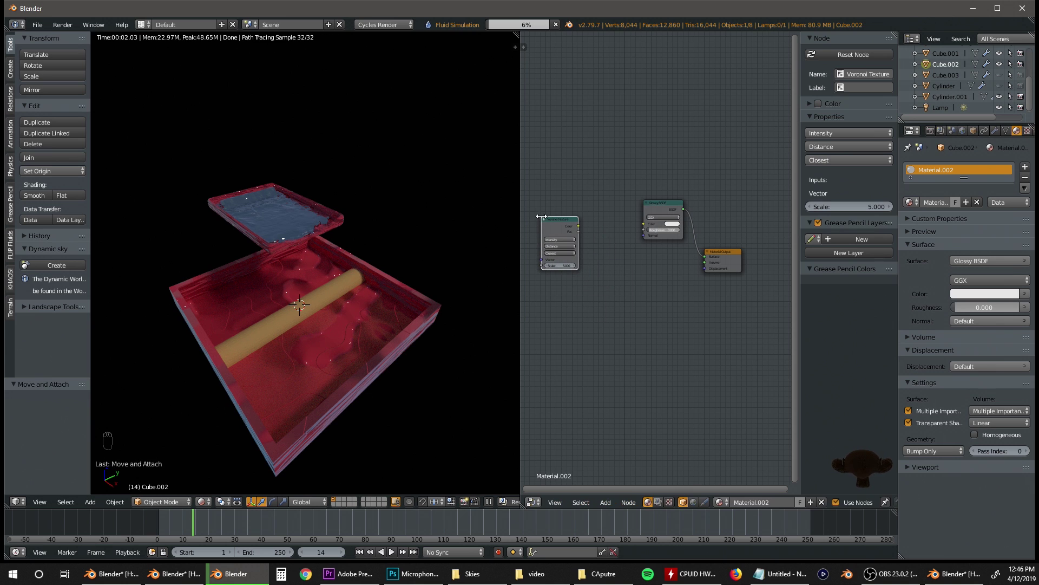
left_click_drag(578, 225, 643, 223)
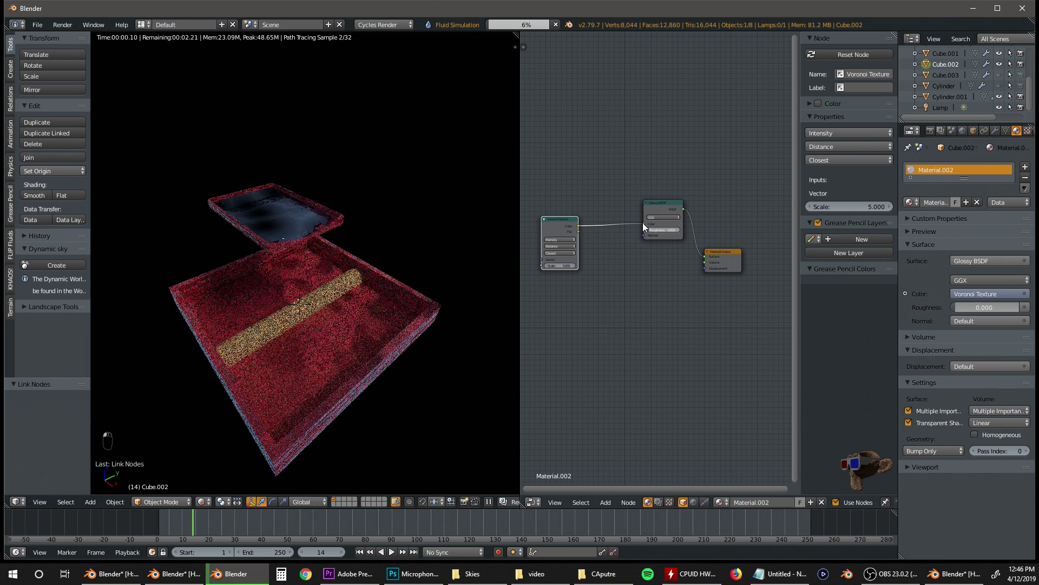
middle_click_drag(397, 241, 392, 302)
scroll(391, 314, "up", 5)
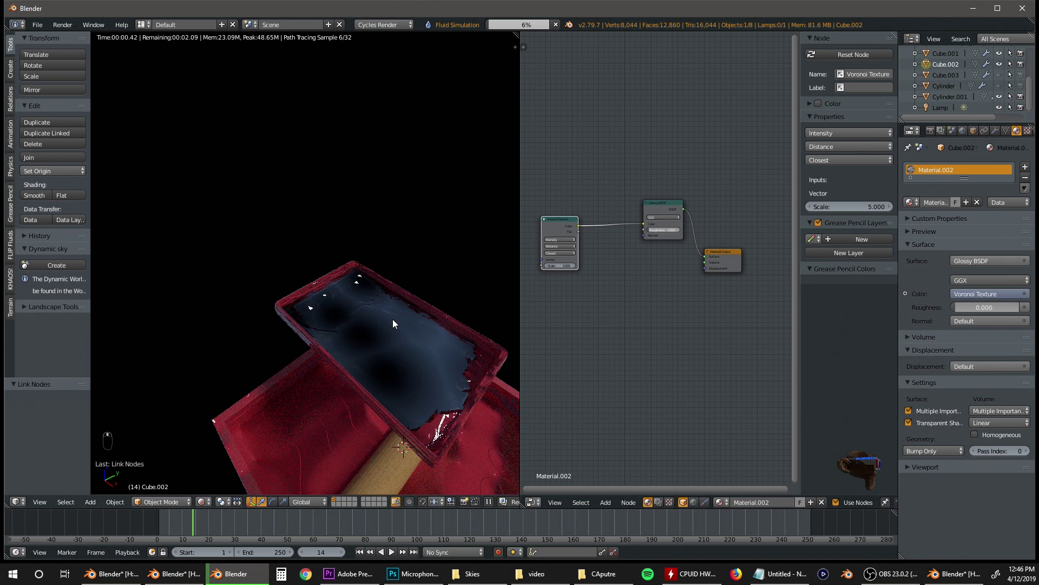
scroll(381, 344, "down", 4)
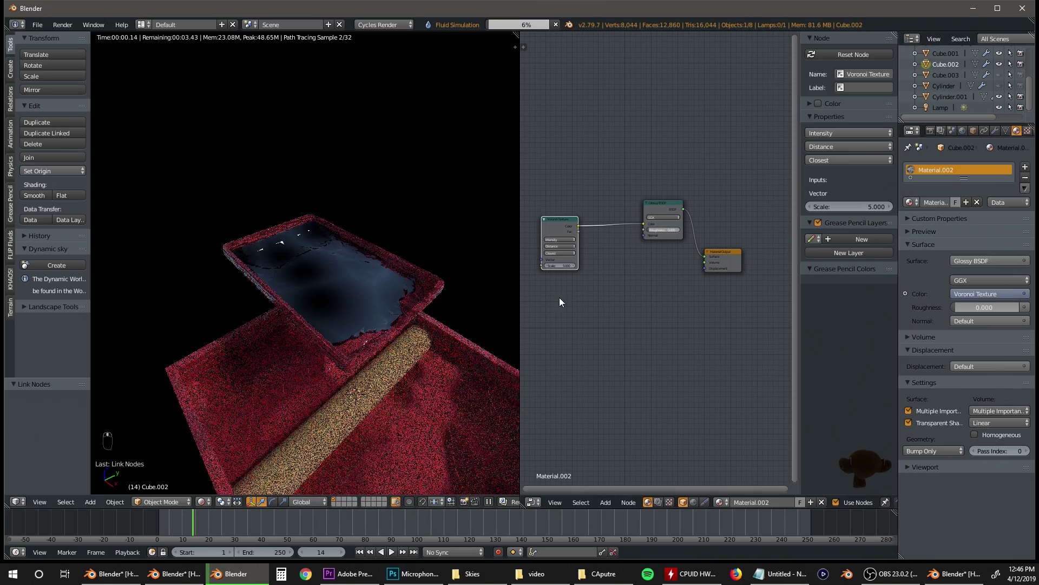
- Set the Voronoi texture's scale to 2.5 and the Glossy BSDF roughness to about 0.533
left_click_drag(555, 265, 536, 265)
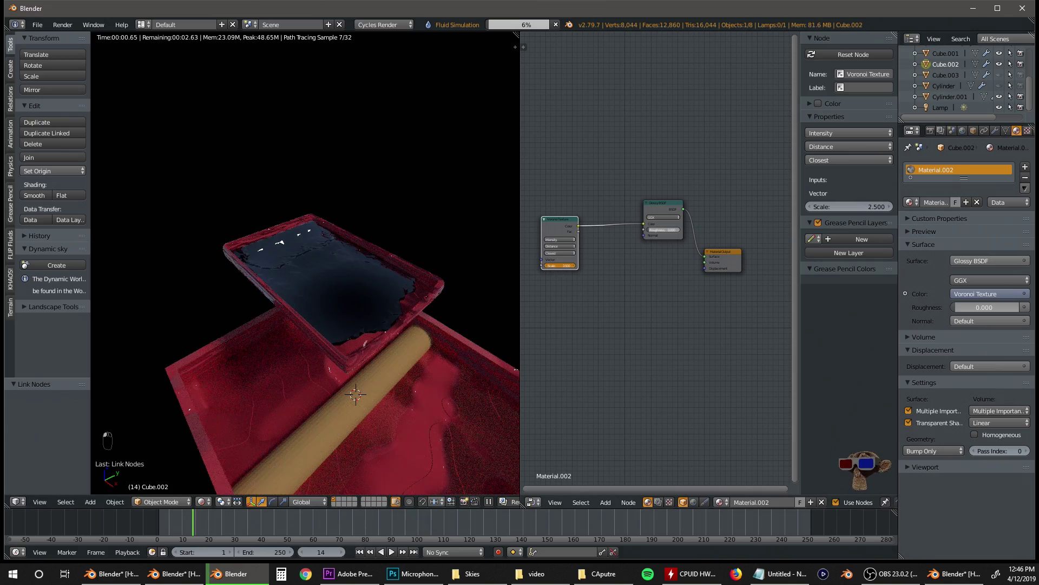
middle_click_drag(397, 267, 398, 302)
left_click_drag(663, 230, 677, 231)
left_click_drag(977, 307, 992, 308)
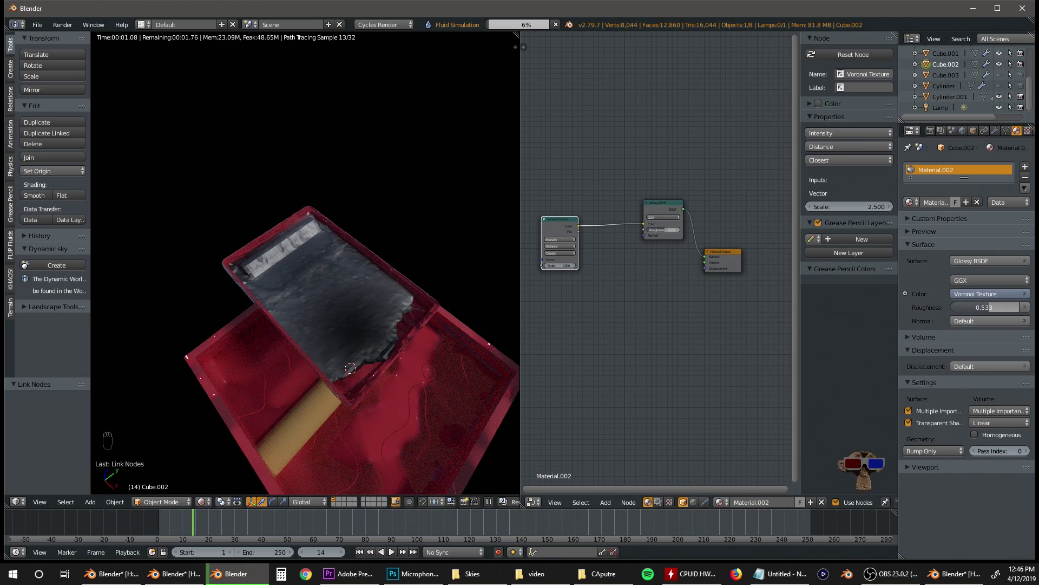
middle_click_drag(412, 373, 306, 429)
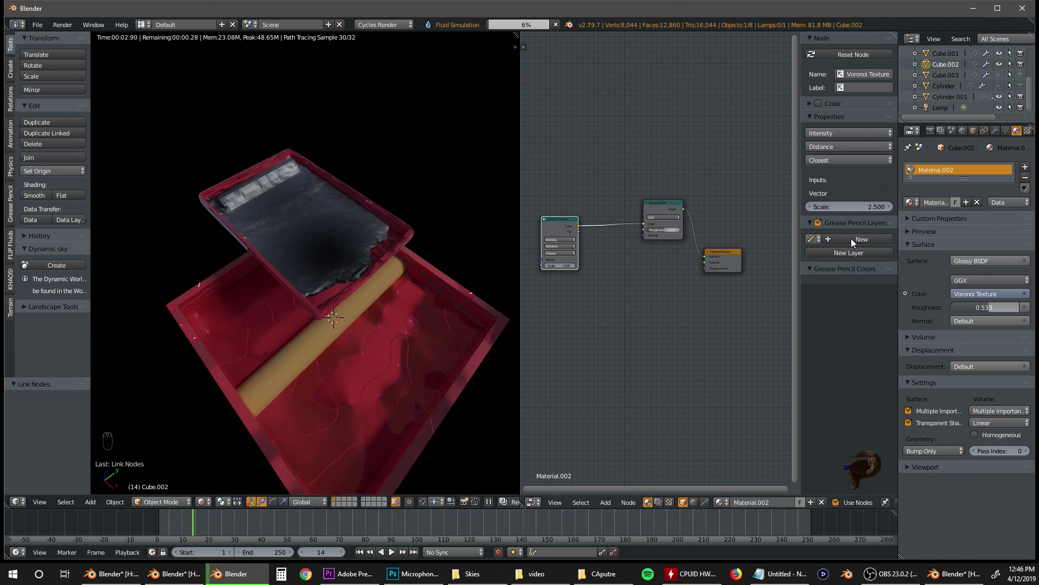
- Change the fluid's surface shader to Glass BSDF with an IOR of 1.334 and a roughness of 0
left_click(995, 260)
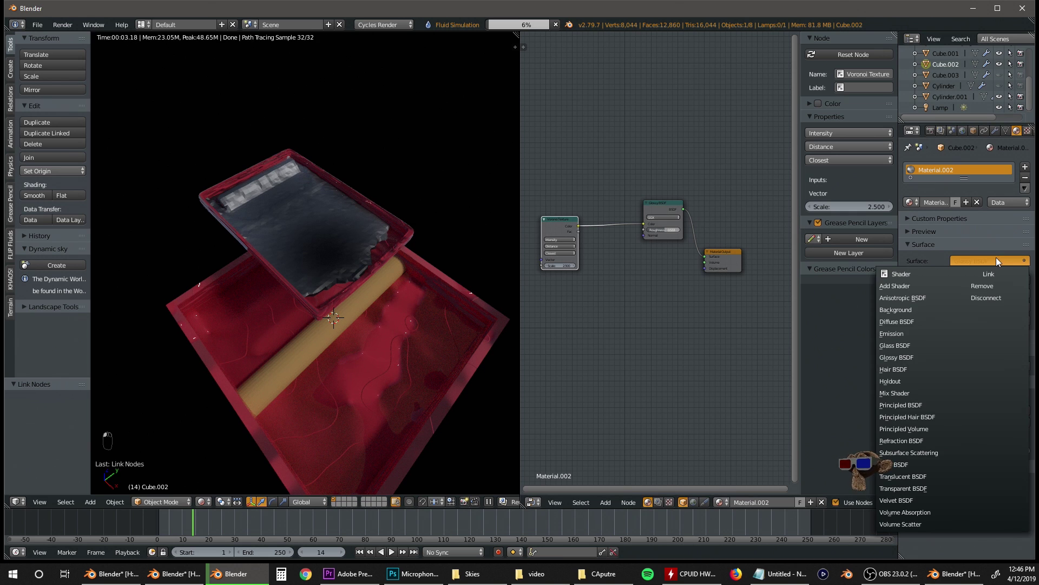
left_click(922, 344)
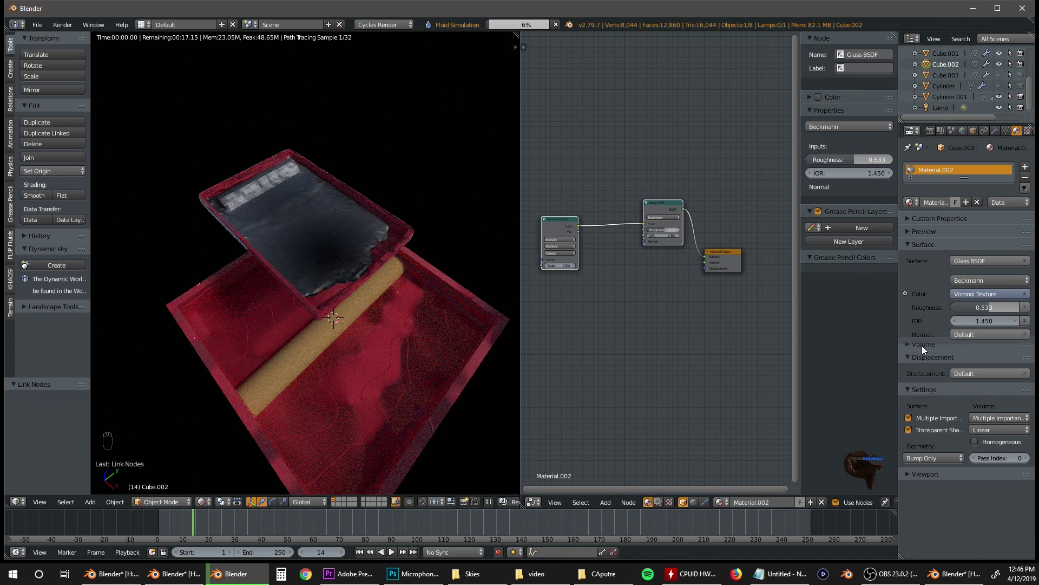
left_click(964, 323)
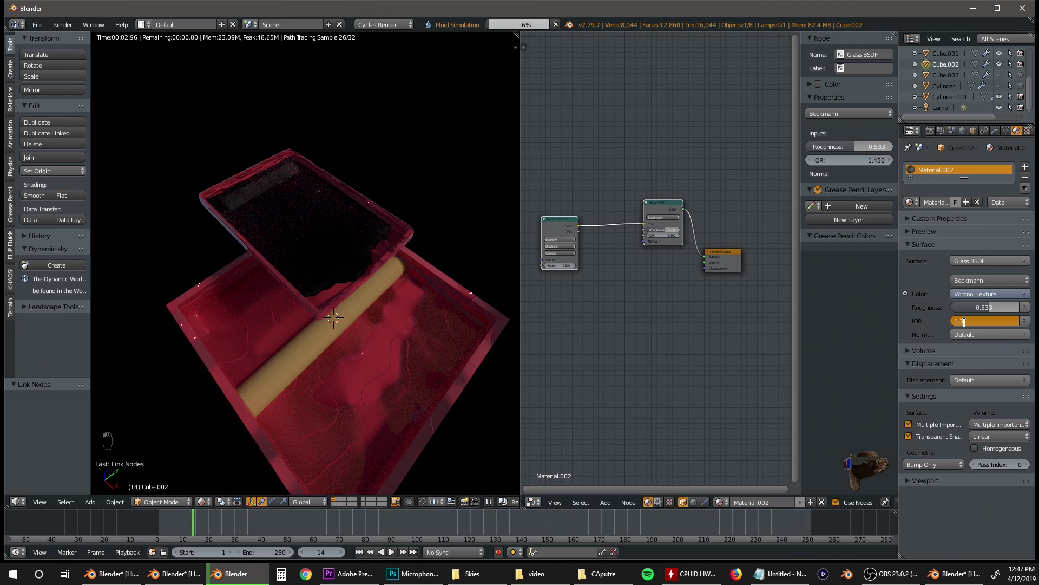
type("1.334")
key("Return")
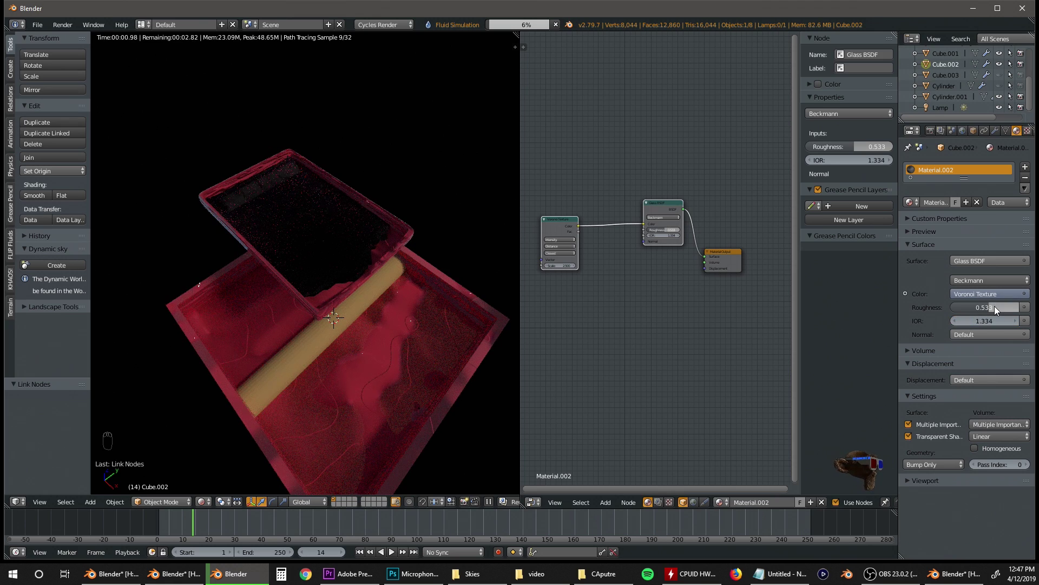
left_click_drag(995, 306, 953, 306)
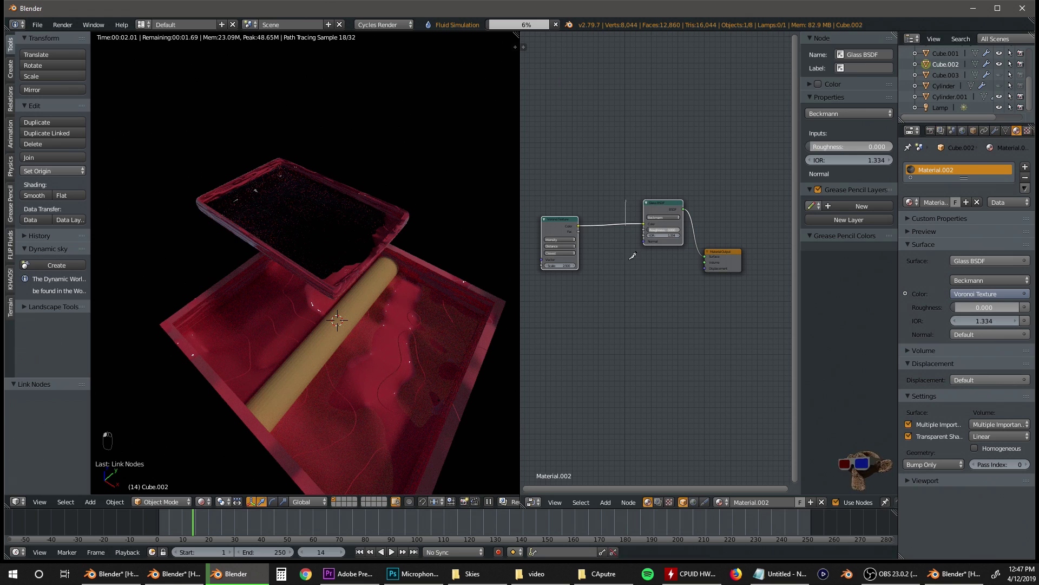
- Cut the Voronoi texture's link to the Glass BSDF and delete the Voronoi Texture node
right_click_drag(633, 256, 631, 299, "ctrl")
left_click(562, 221)
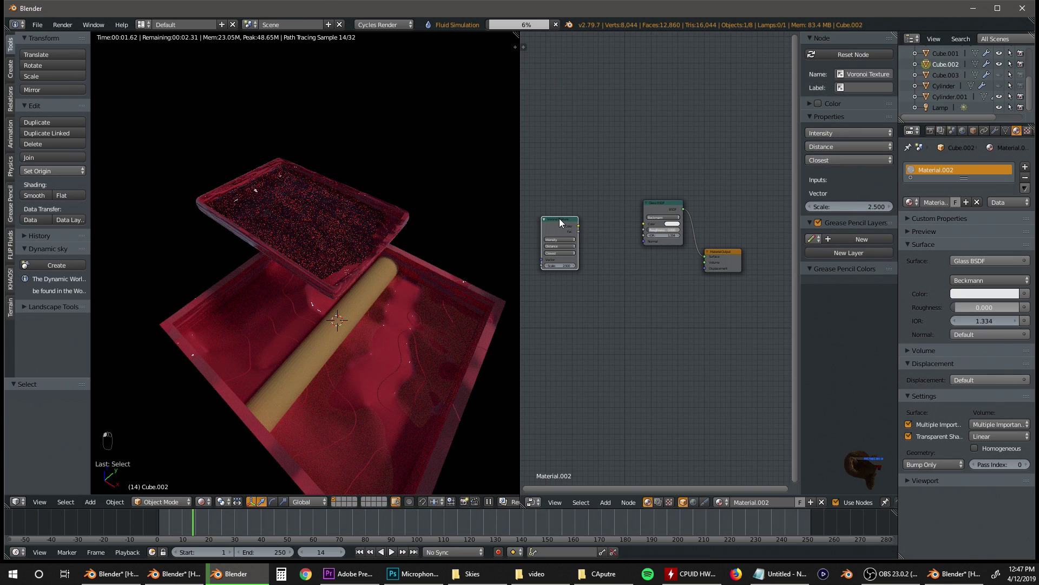
key("x")
middle_click_drag(216, 303, 323, 304)
- Set the Glass BSDF color to purple, about R 0.546, G 0.267, B 0.8
left_click(961, 291)
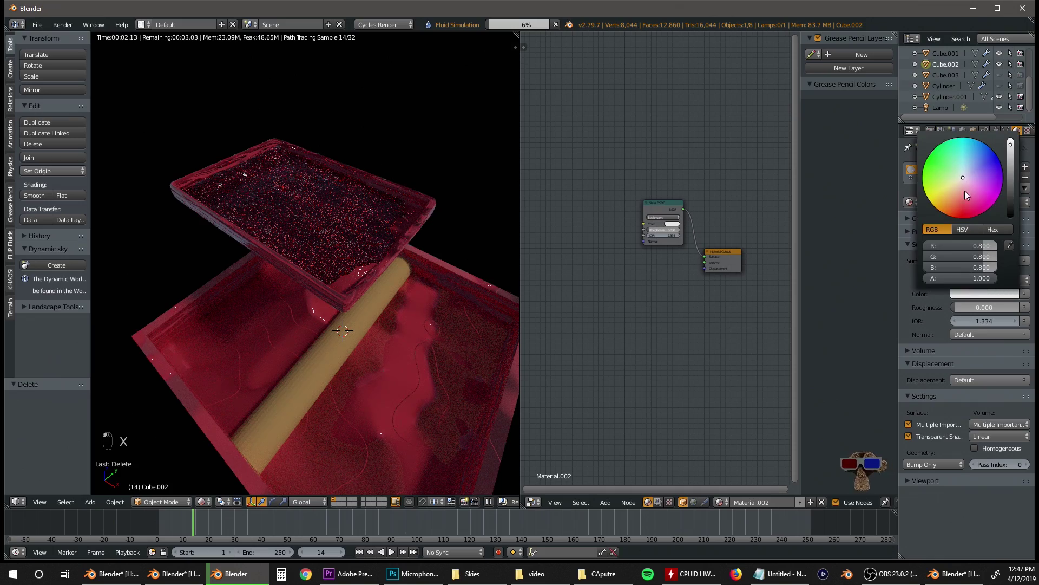
left_click(967, 170)
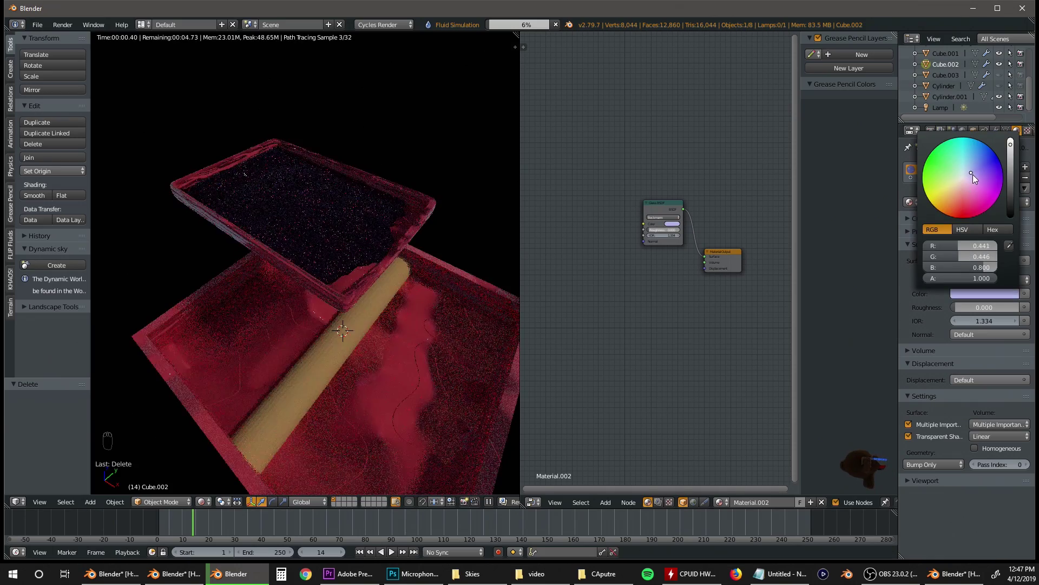
left_click_drag(973, 175, 979, 179)
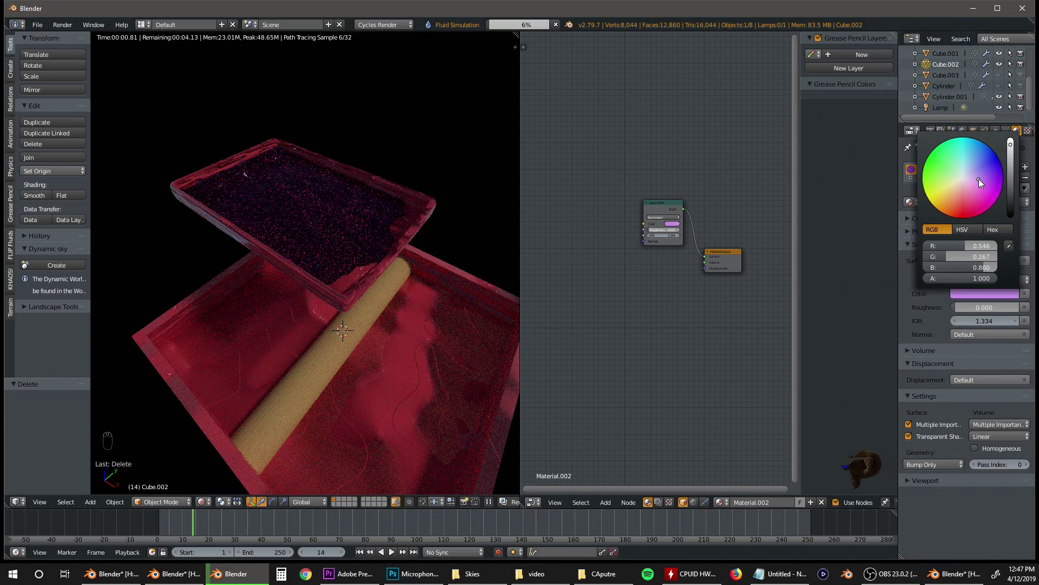
- Step the animation forward to frame 19 and back to frame 17 to examine the glass fluid in the tray
left_click(340, 553)
left_click(339, 552)
left_click(340, 552)
left_click(340, 553)
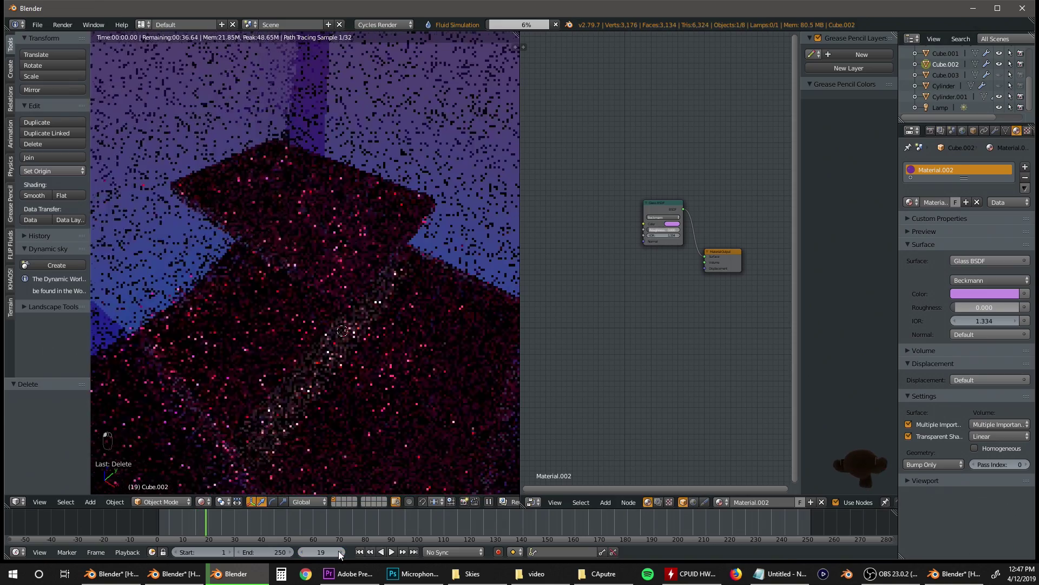
left_click(340, 552)
left_click(304, 551)
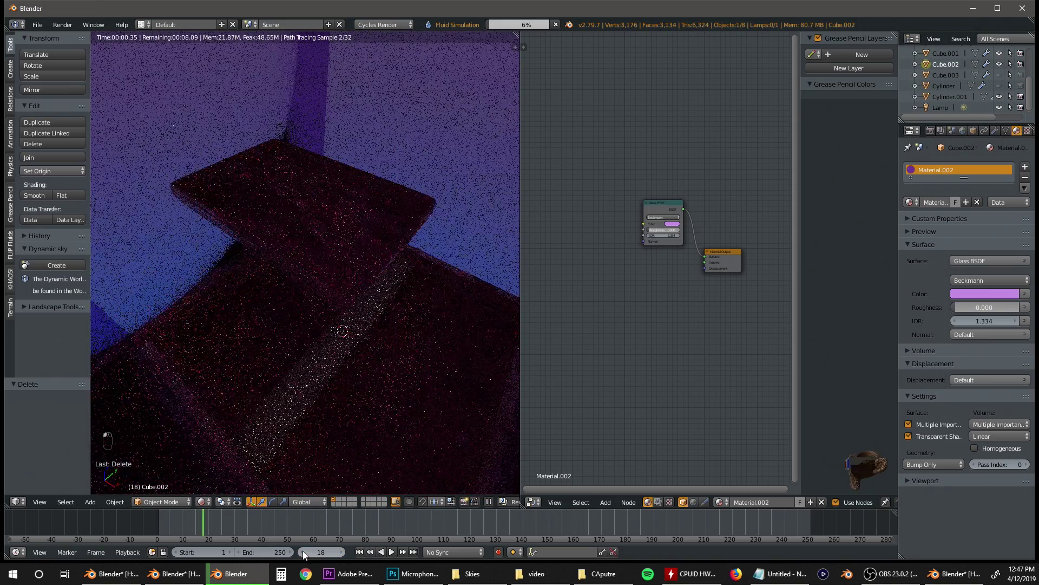
left_click(303, 551)
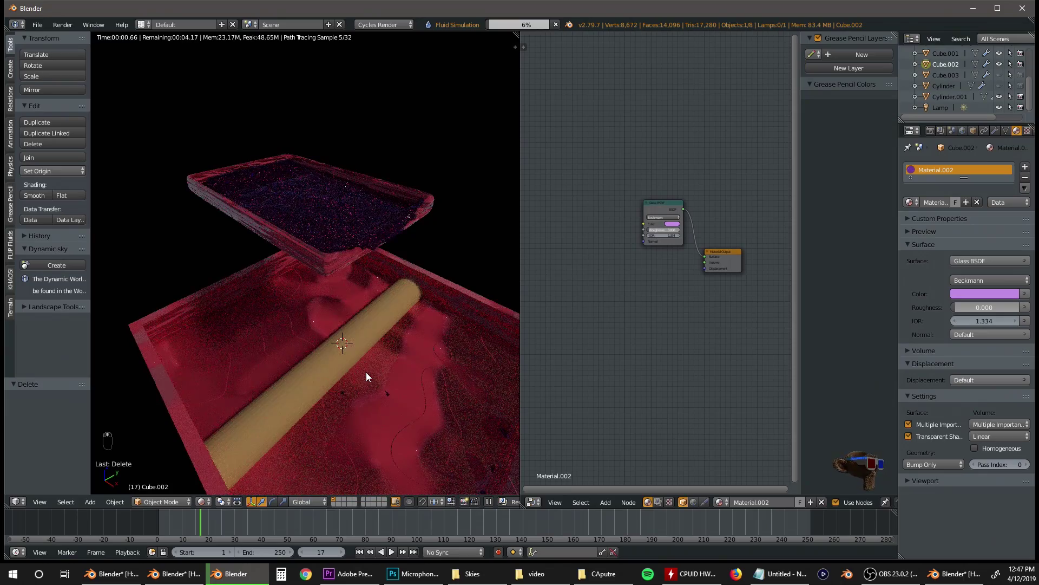
scroll(445, 315, "up", 2)
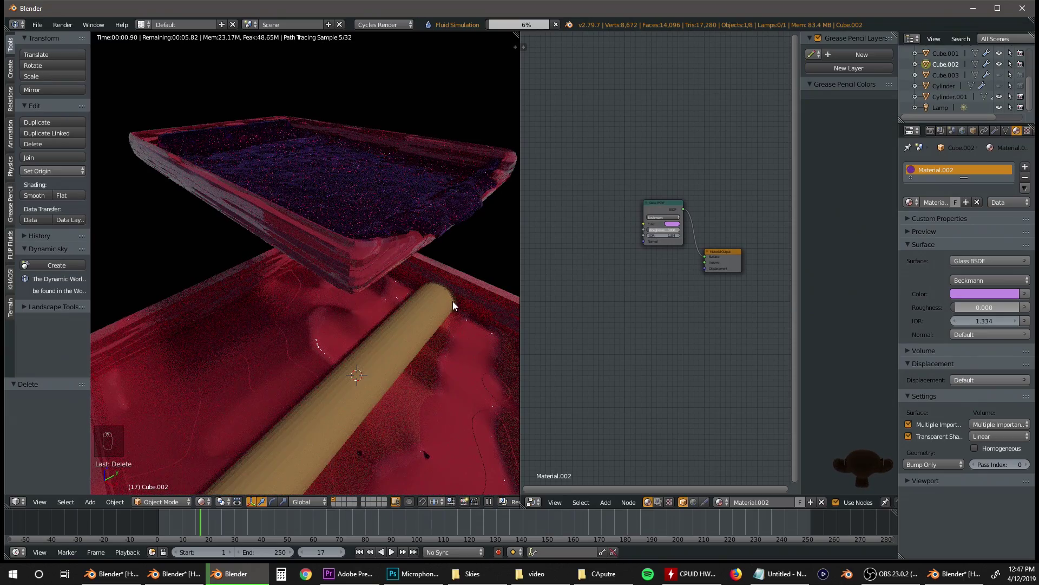
- Change the fluid material's Glass BSDF color from purple to a medium blue
left_click(977, 295)
left_click(970, 175)
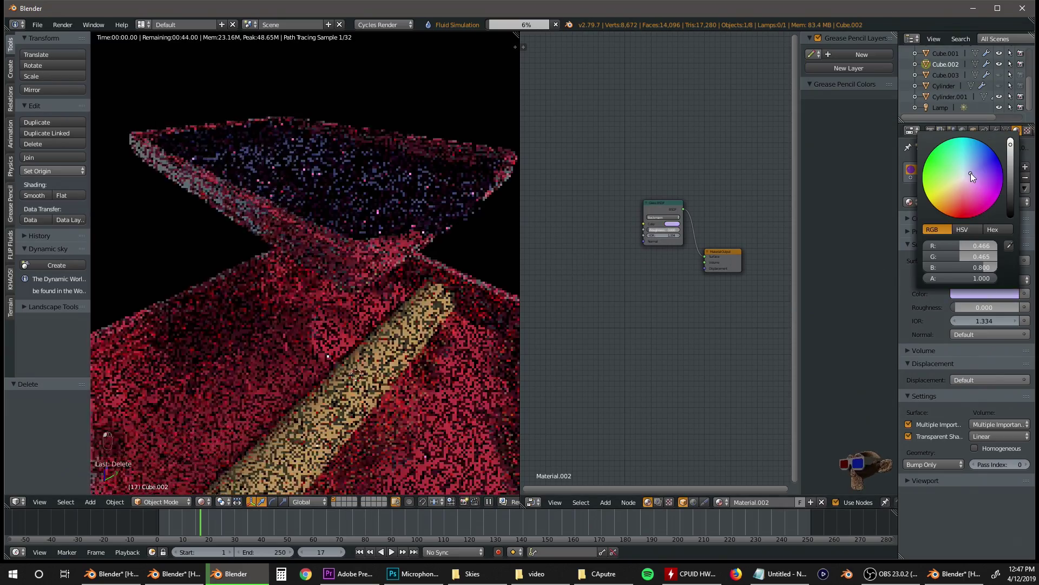
left_click_drag(971, 174, 981, 155)
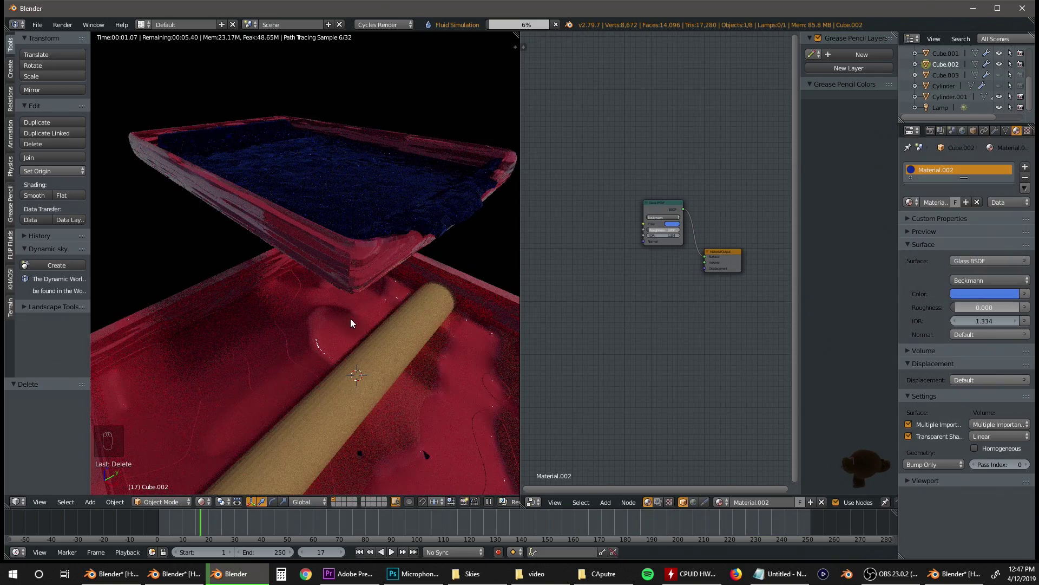
scroll(350, 319, "down", 4)
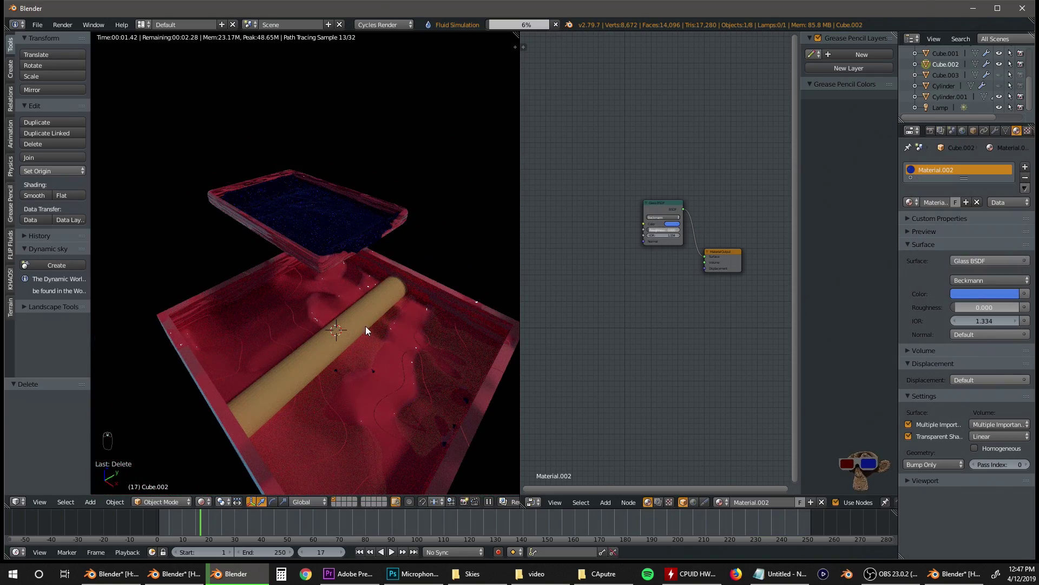
scroll(374, 334, "down", 2)
middle_click_drag(371, 318, 368, 318)
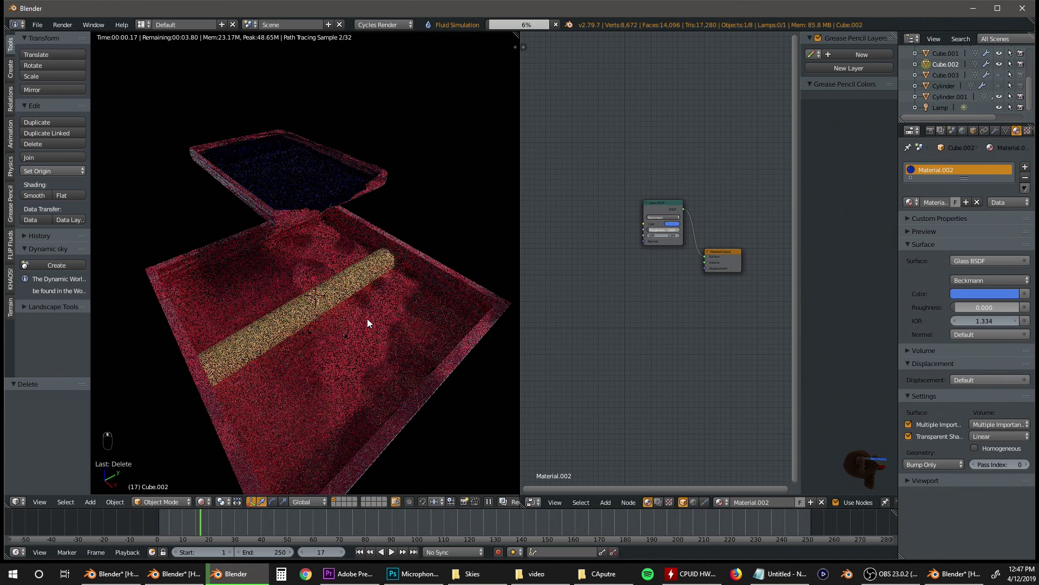
- Set both Clamp Direct and Clamp Indirect to 1.00 in the render sampling settings
left_click(931, 132)
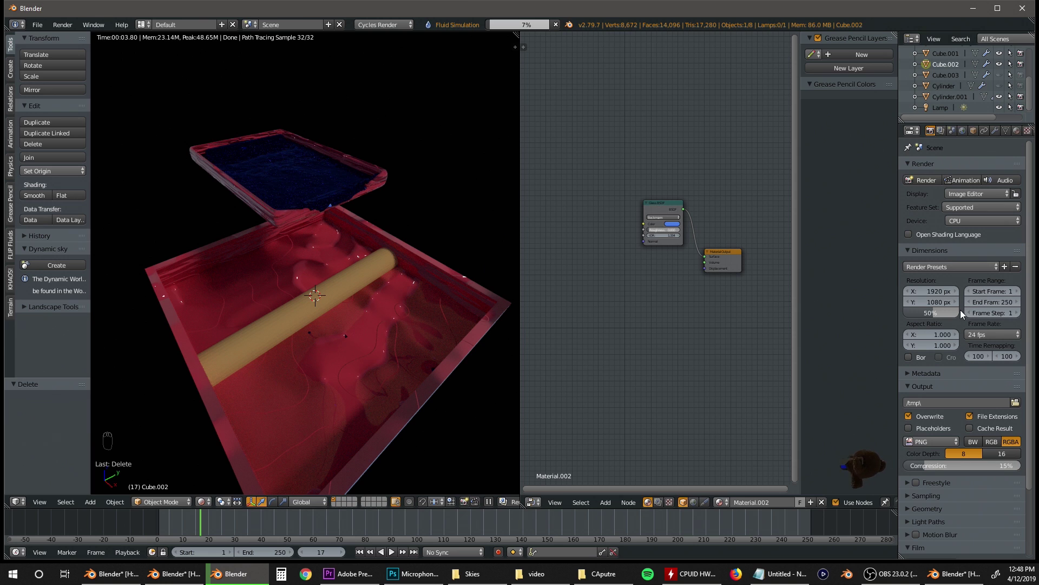
scroll(961, 300, "down", 5)
left_click(909, 415)
scroll(972, 407, "down", 4)
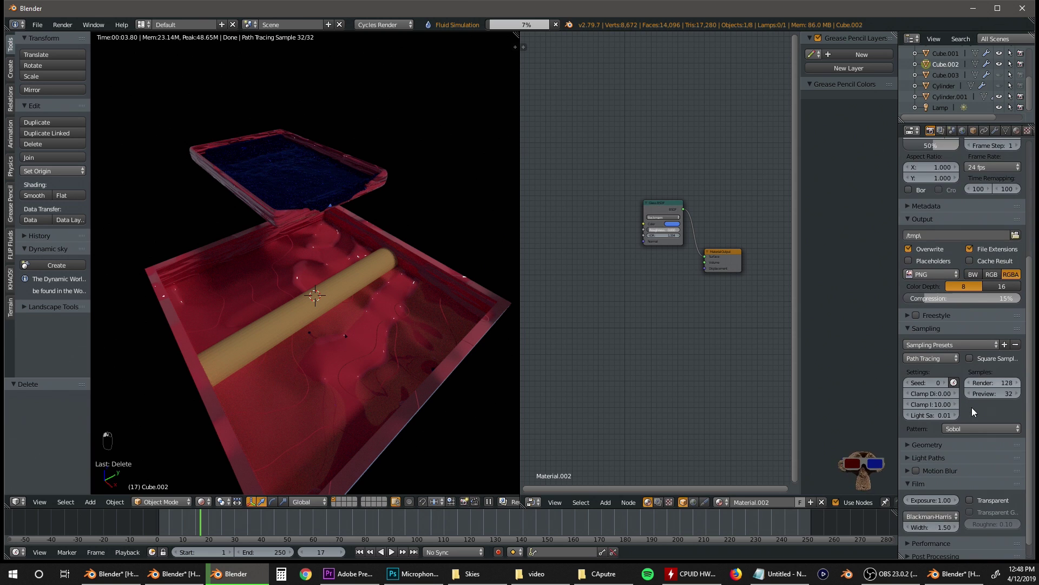
left_click(945, 395)
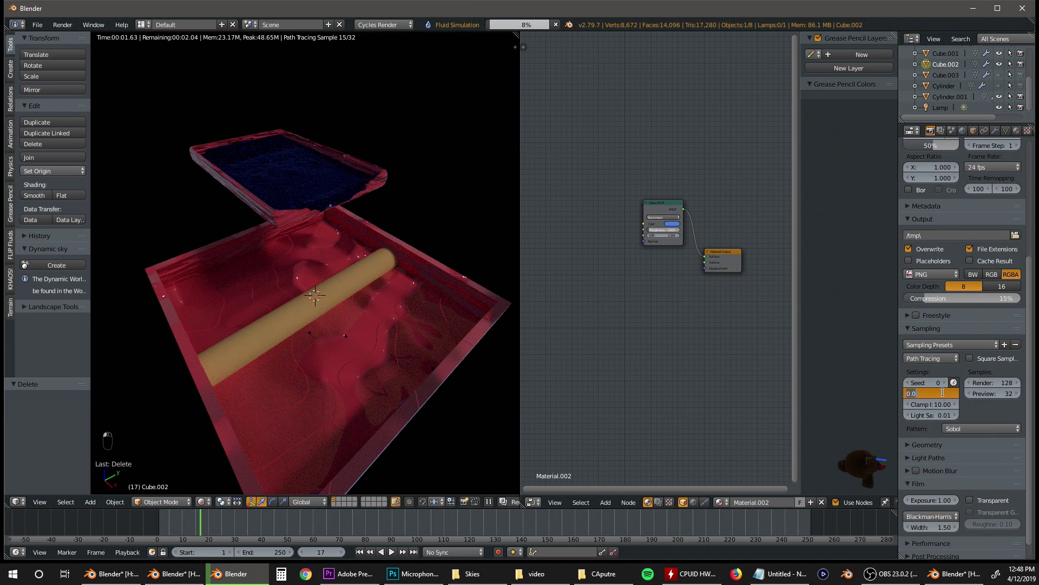
type("1")
key("Tab")
type("1")
key("Return")
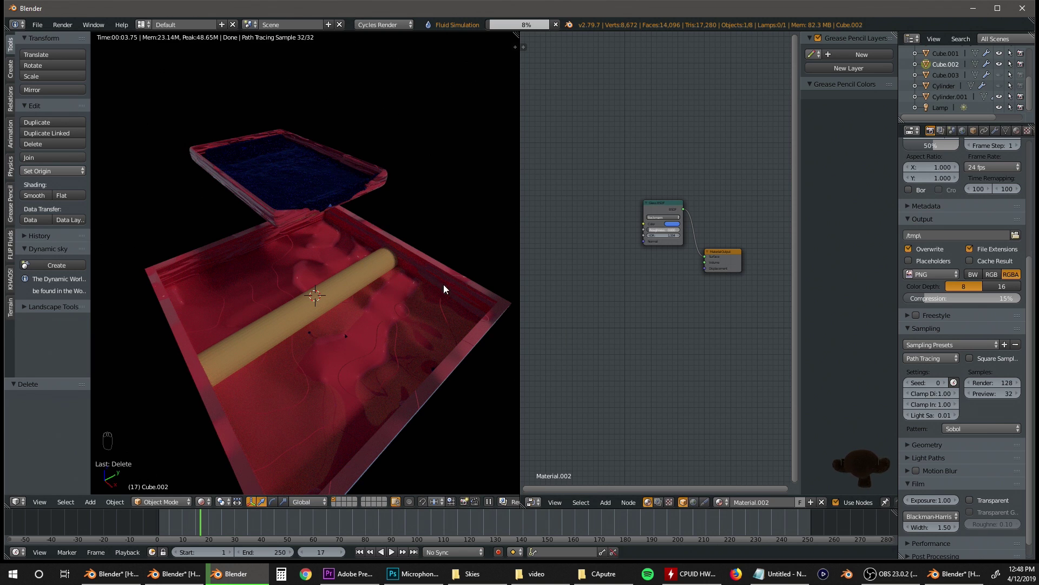
middle_click_drag(322, 334, 338, 303)
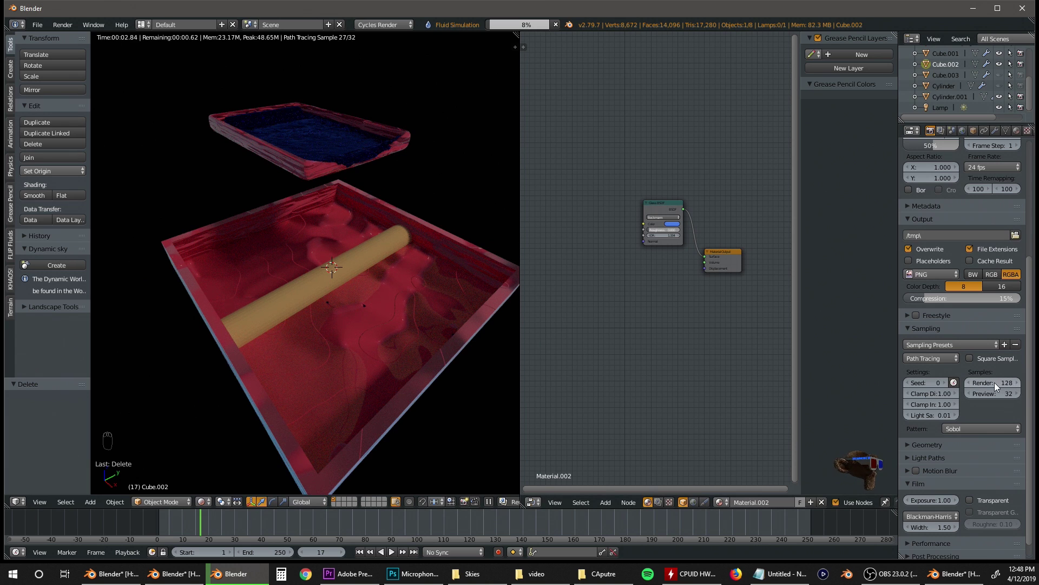
left_click(992, 382)
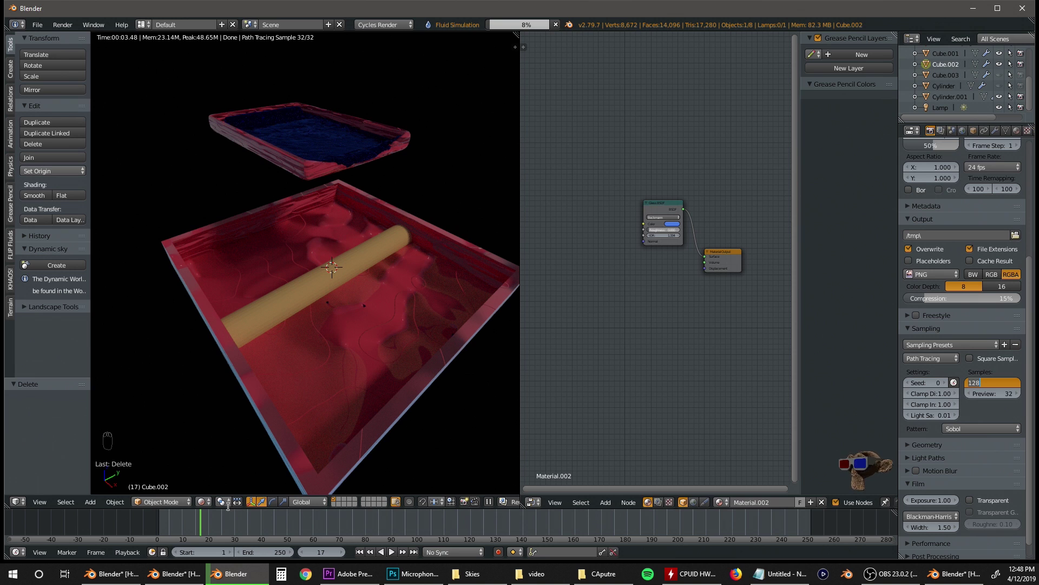
key("Return")
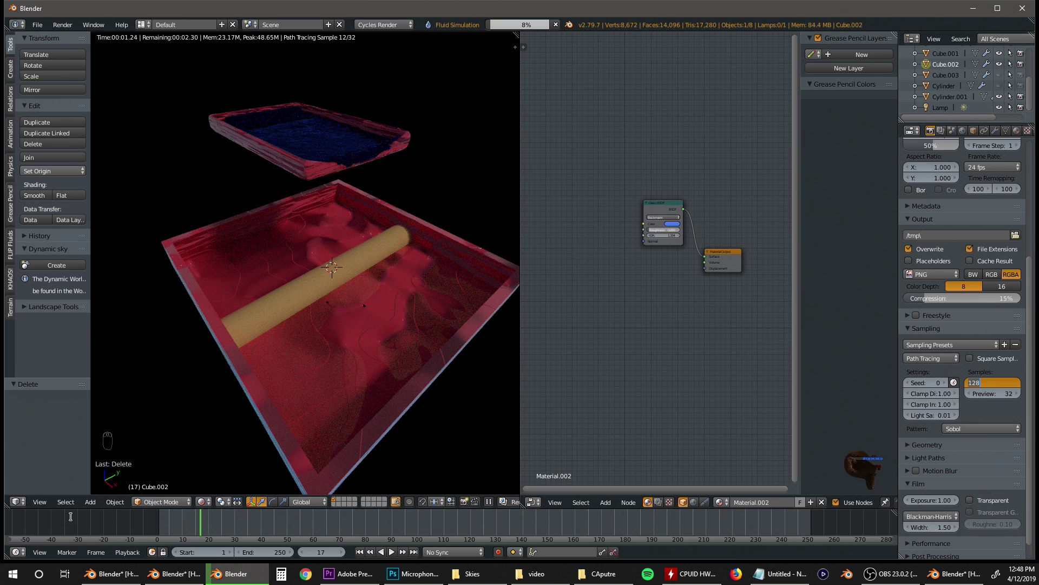
left_click(20, 503)
left_click(45, 448)
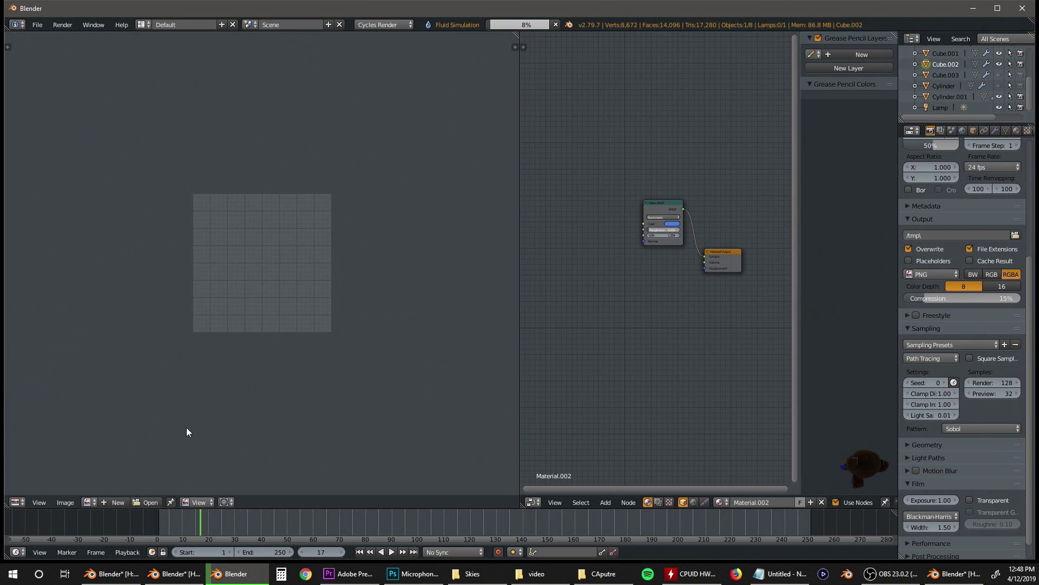
left_click(204, 502)
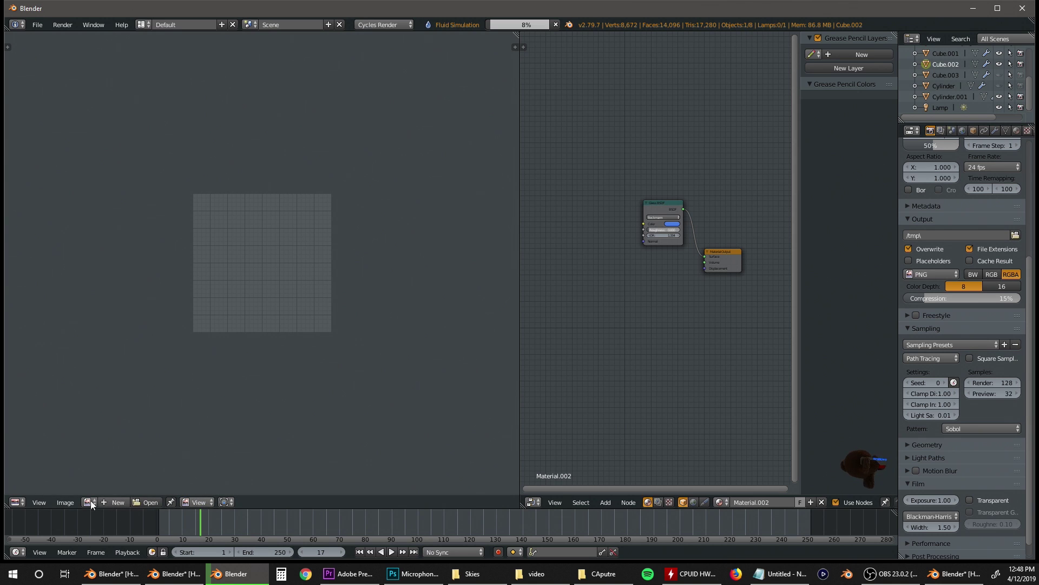
left_click(13, 503)
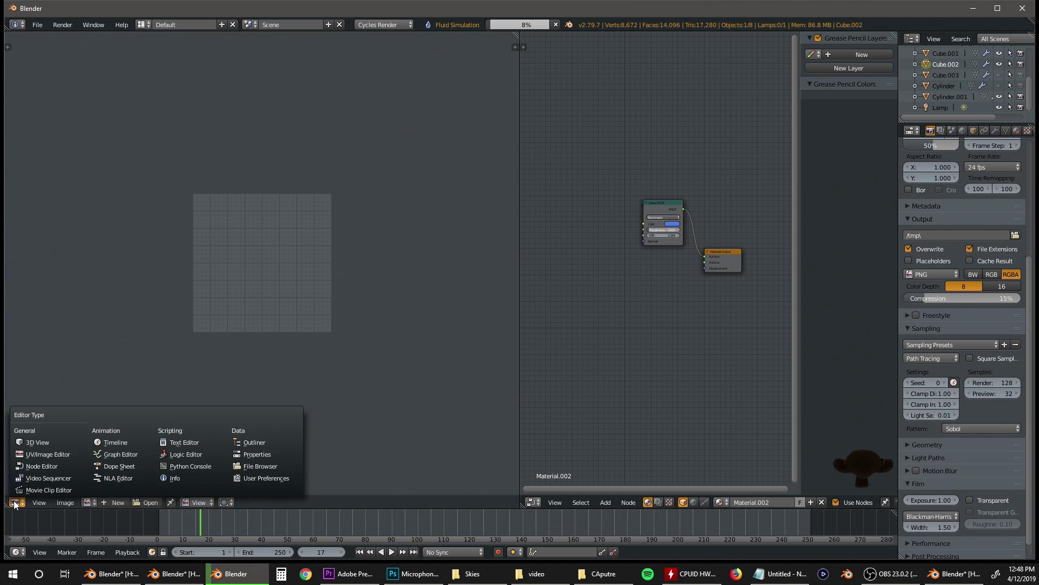
left_click(37, 443)
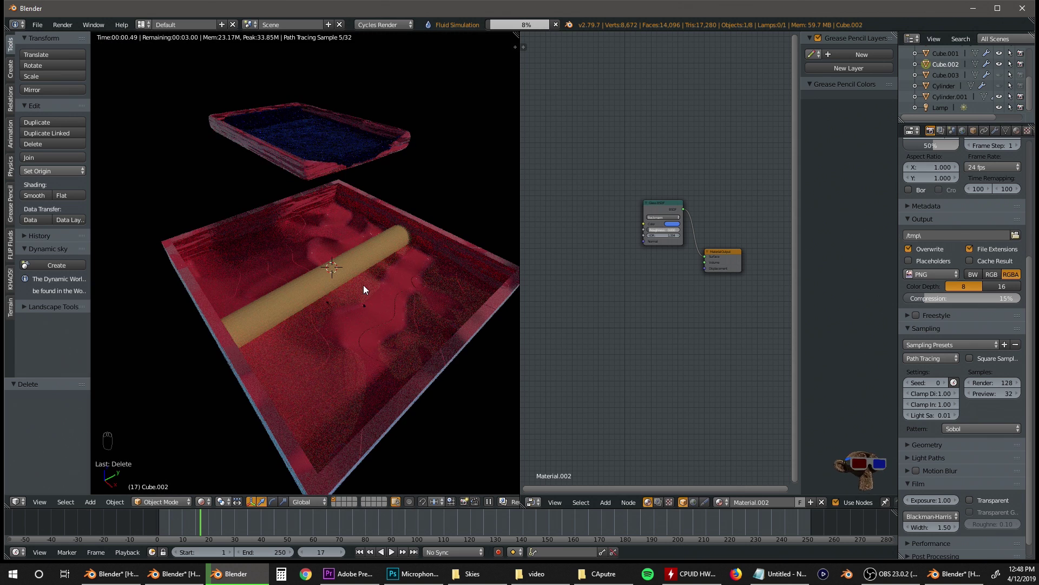
- Render frame 17 as a still image with the render samples kept at 128
key("F3")
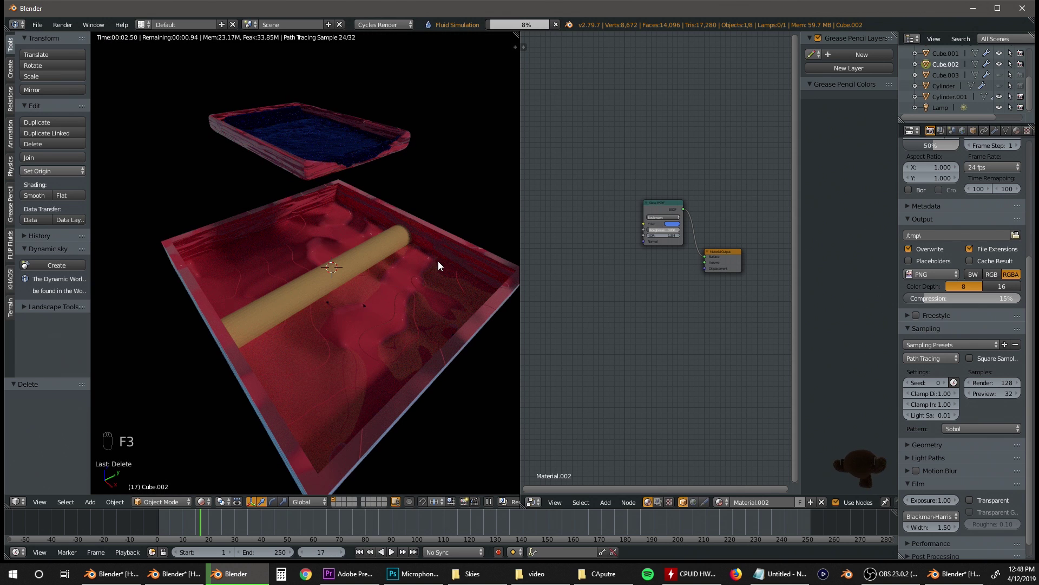
right_click(438, 260)
key("F12")
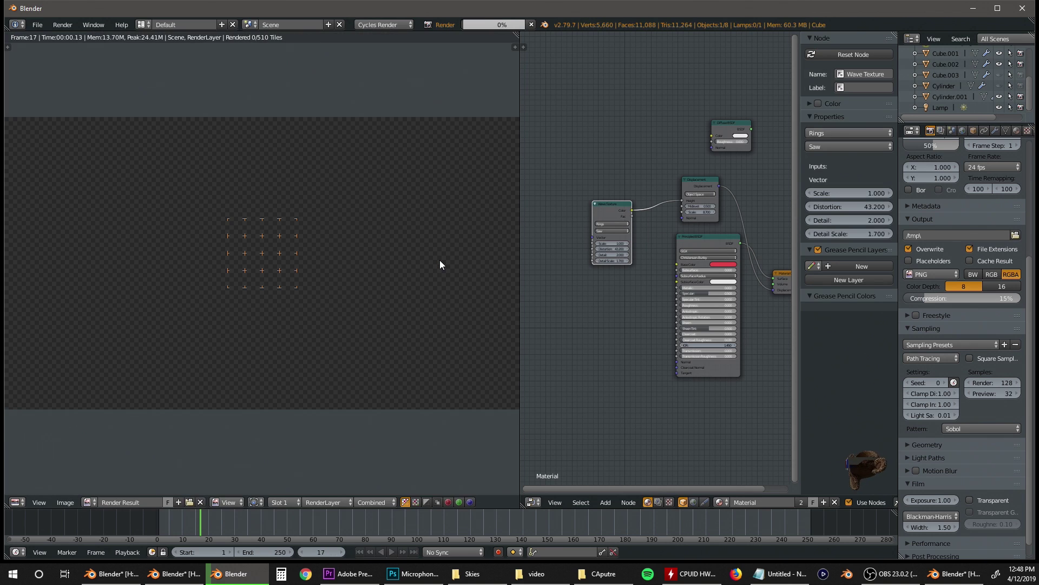
scroll(439, 261, "down", 1)
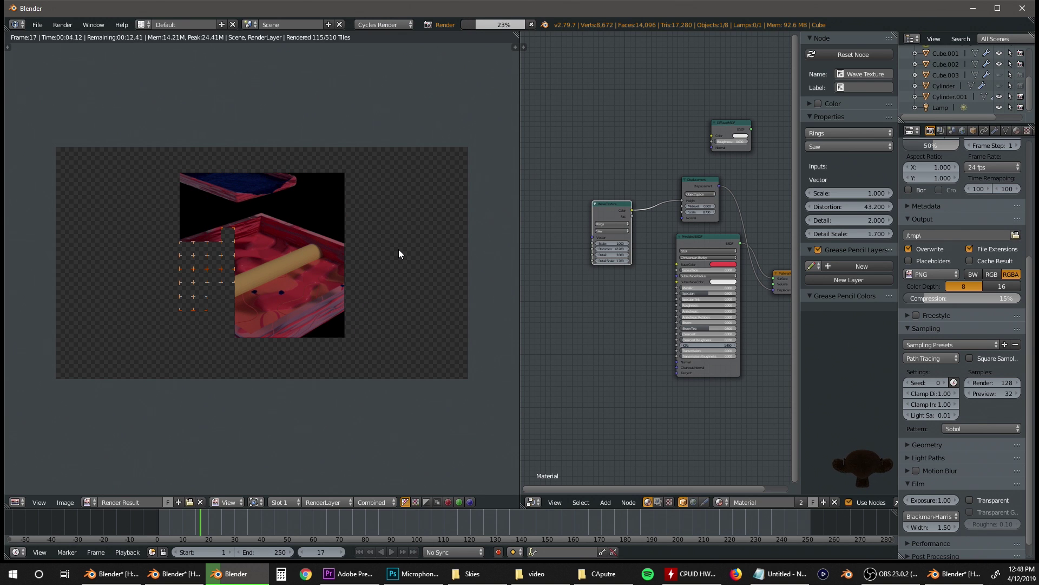
- Lower the render samples to 65 and render frame 17 again into Slot 2
left_click(281, 503)
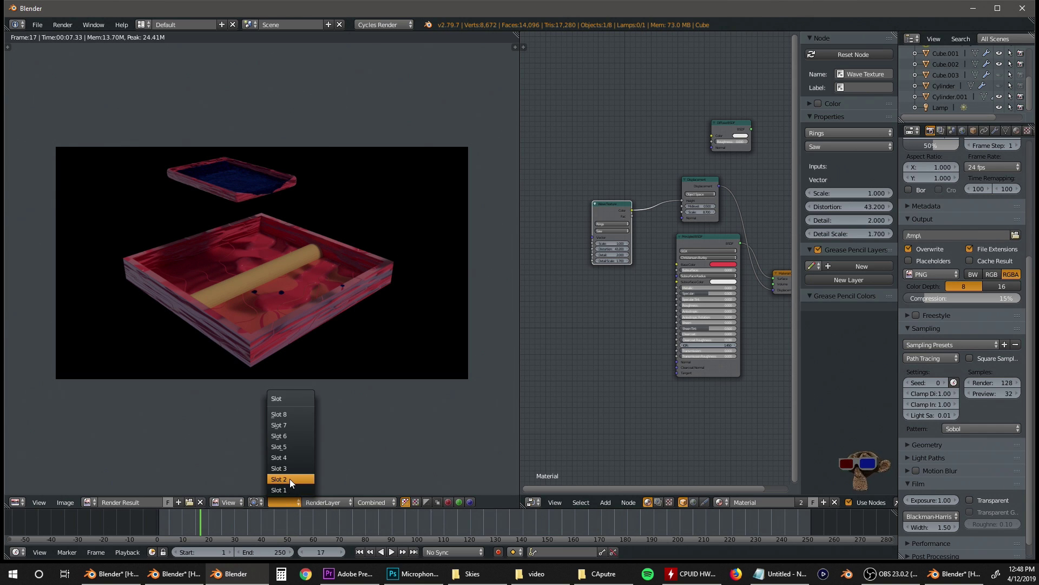
left_click(290, 478)
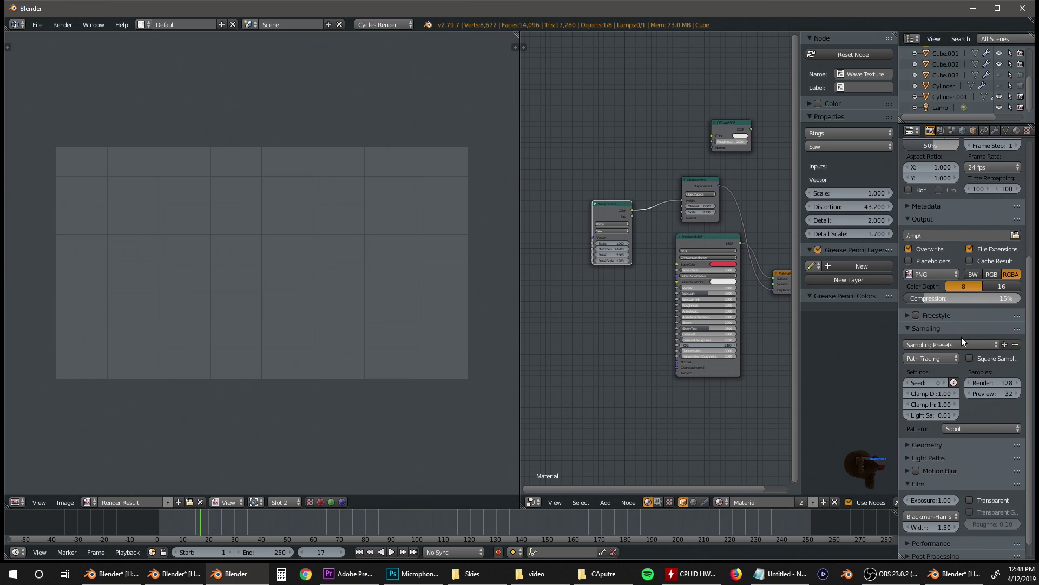
left_click(981, 384)
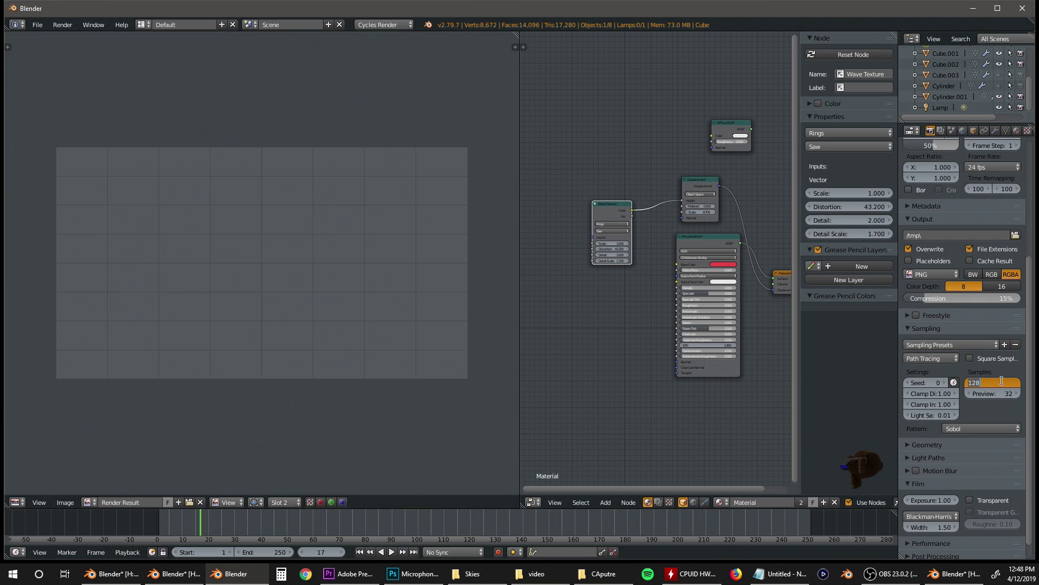
type("65")
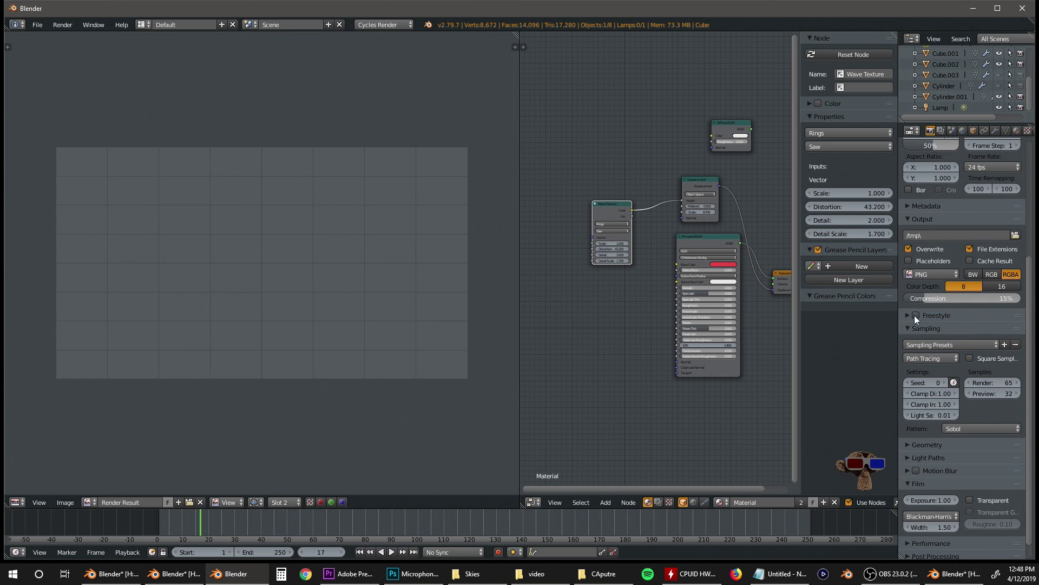
key("F12")
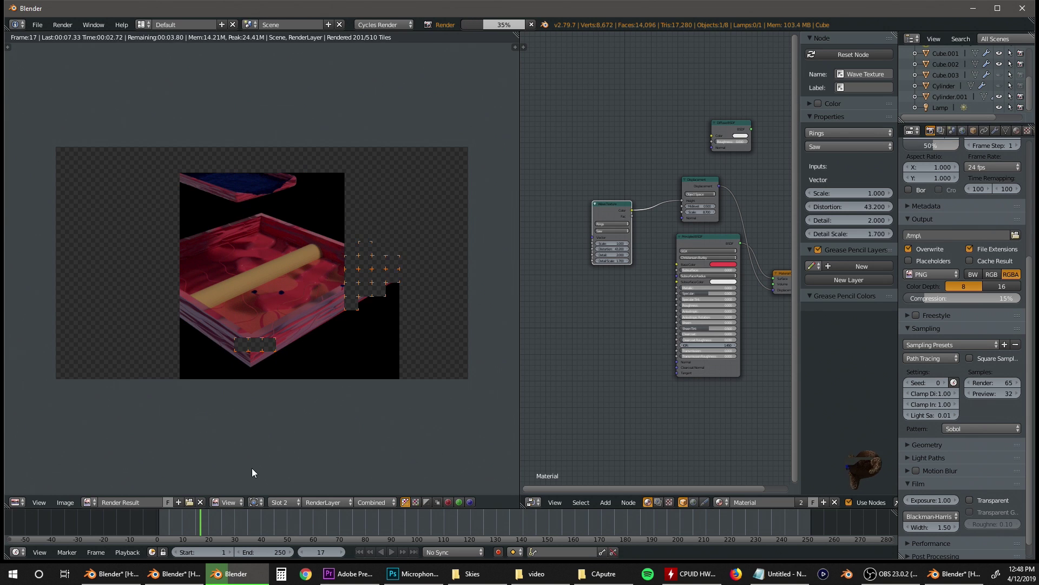
- Compare the Slot 1 and Slot 2 renders up close for noise differences and render time
left_click(277, 502)
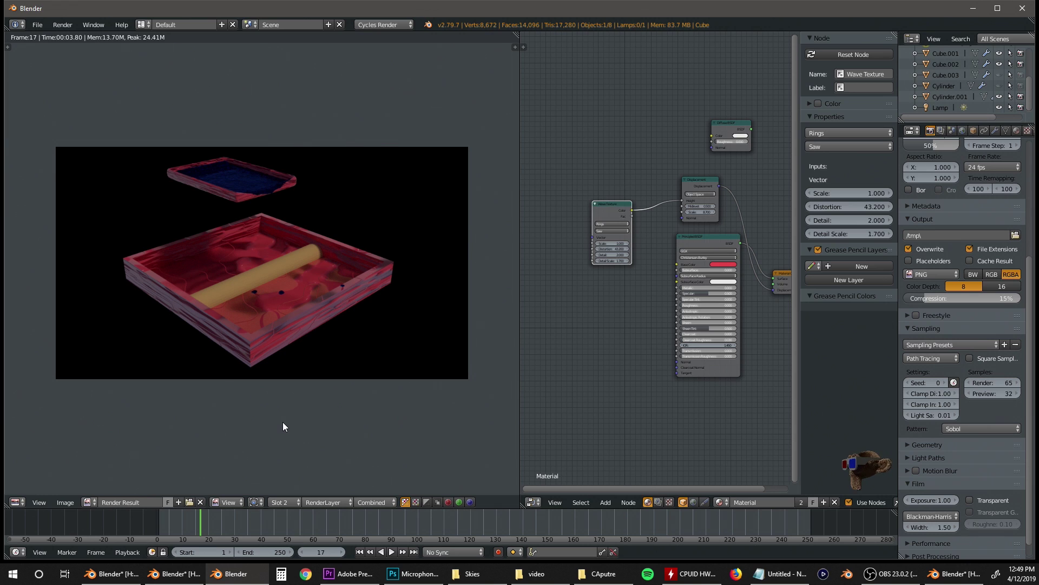
left_click(284, 502)
left_click(288, 489)
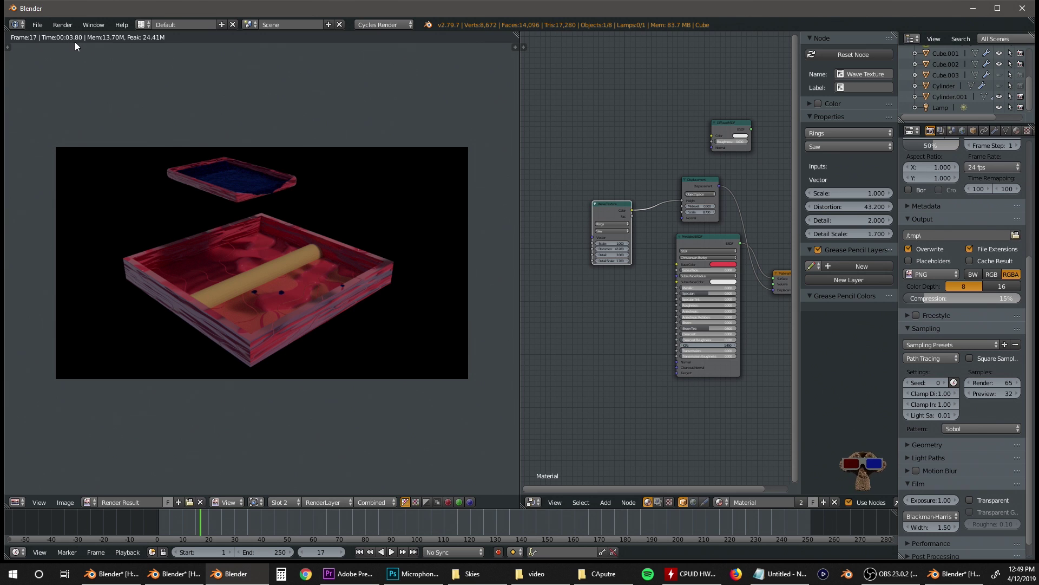
key("j")
scroll(241, 210, "up", 4)
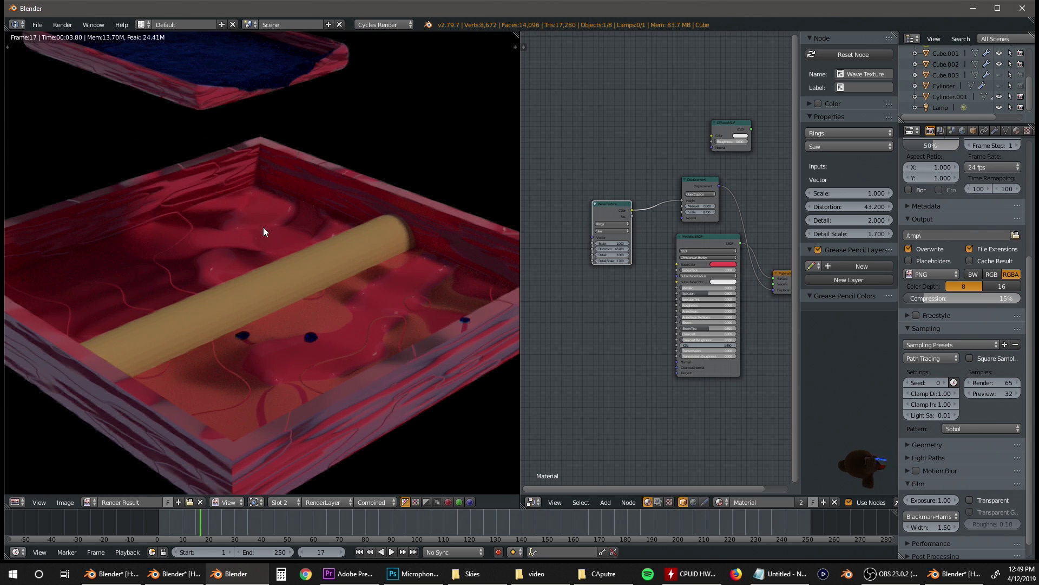
key("j")
scroll(292, 240, "up", 2)
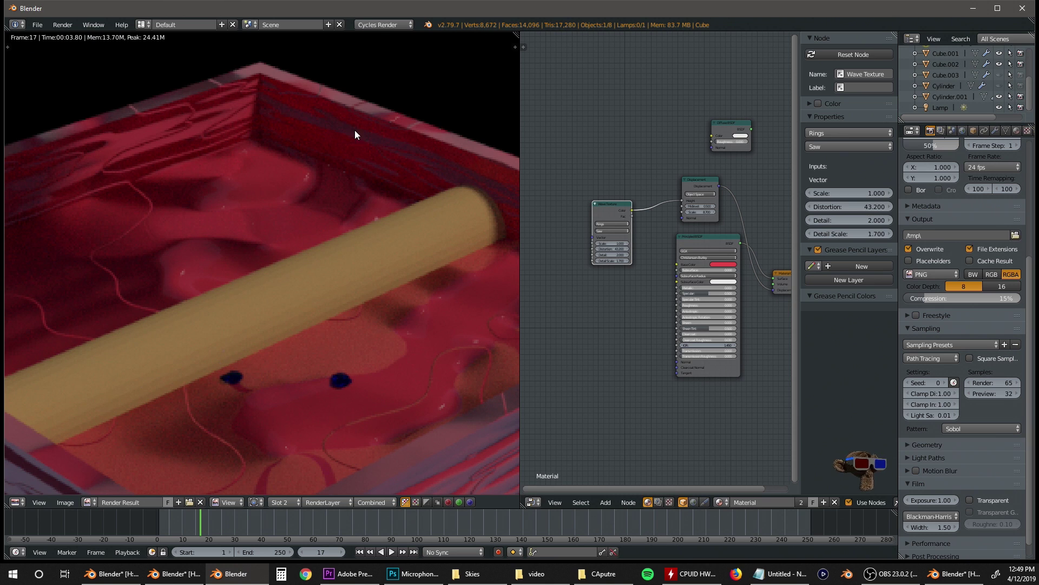
scroll(380, 177, "down", 6)
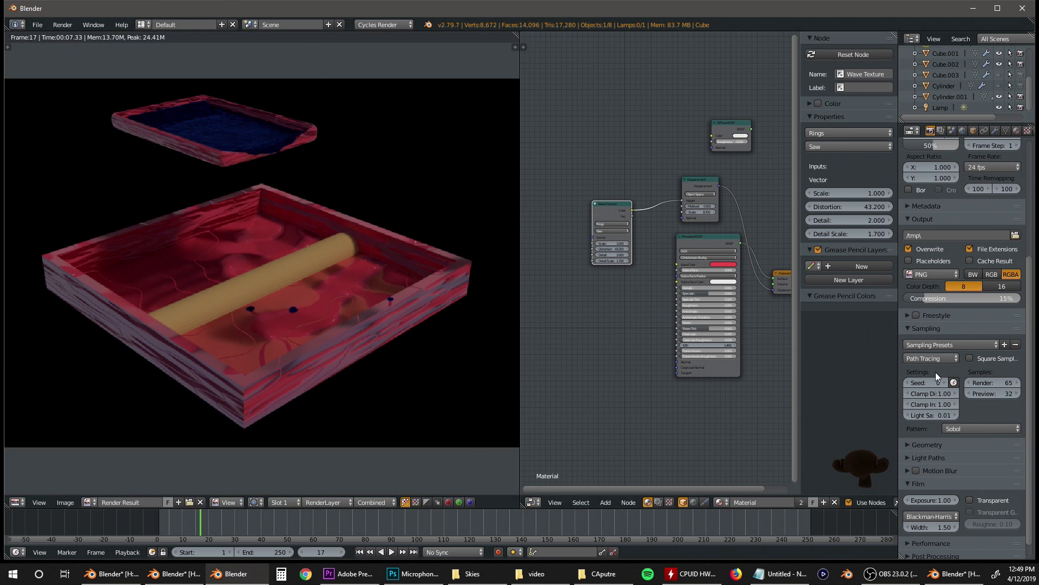
- Raise the render samples to 80 and render frame 17 into Slot 3
left_click(282, 502)
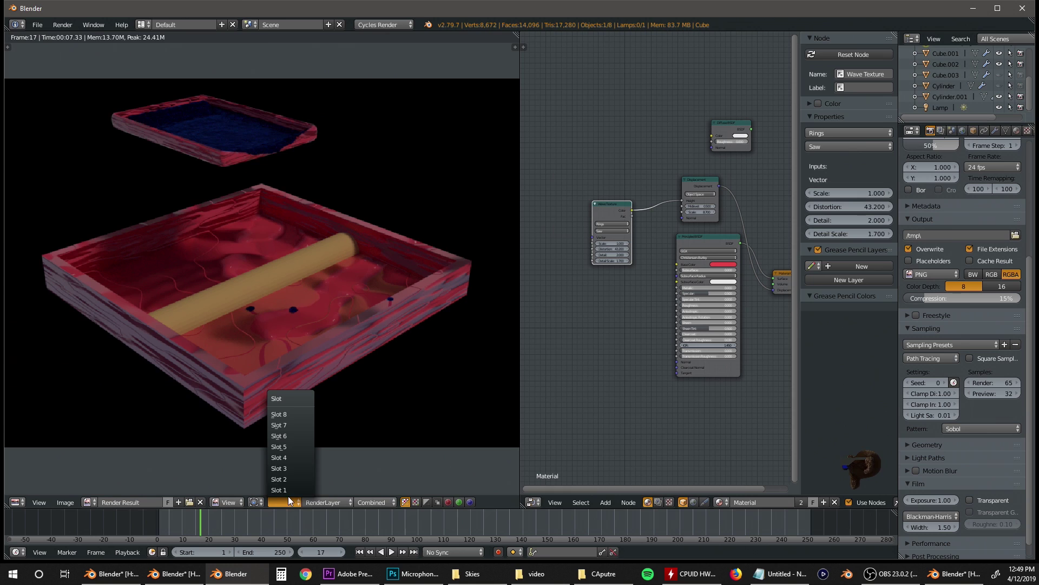
left_click(305, 468)
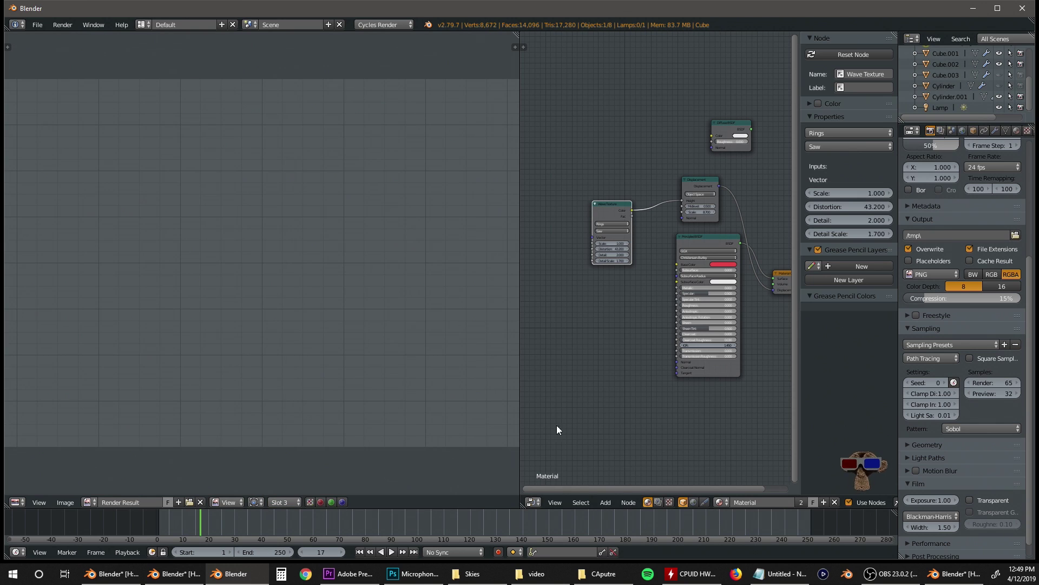
left_click(984, 380)
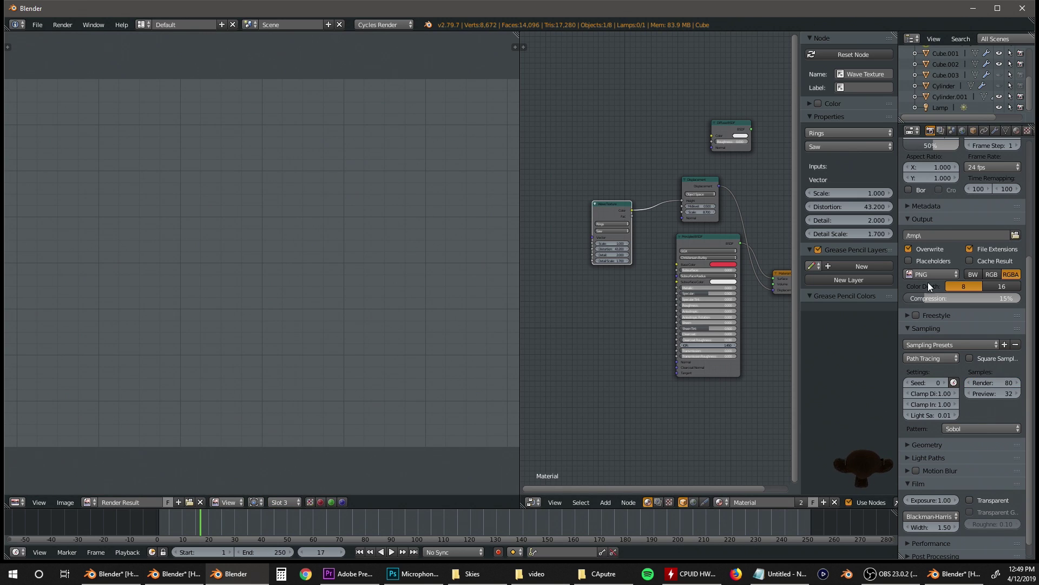
scroll(928, 198, "up", 6)
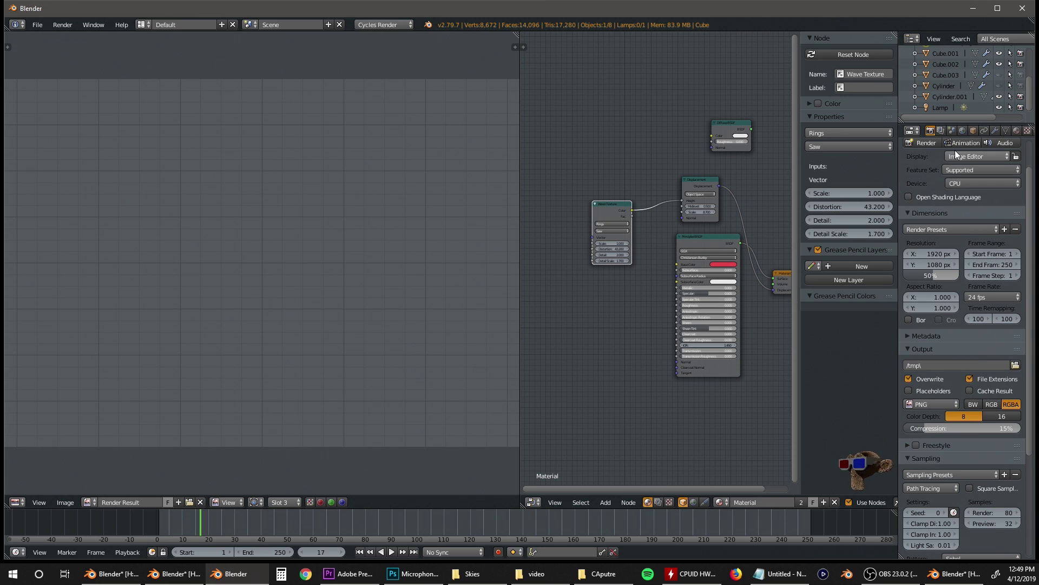
left_click(940, 141)
scroll(455, 223, "down", 2)
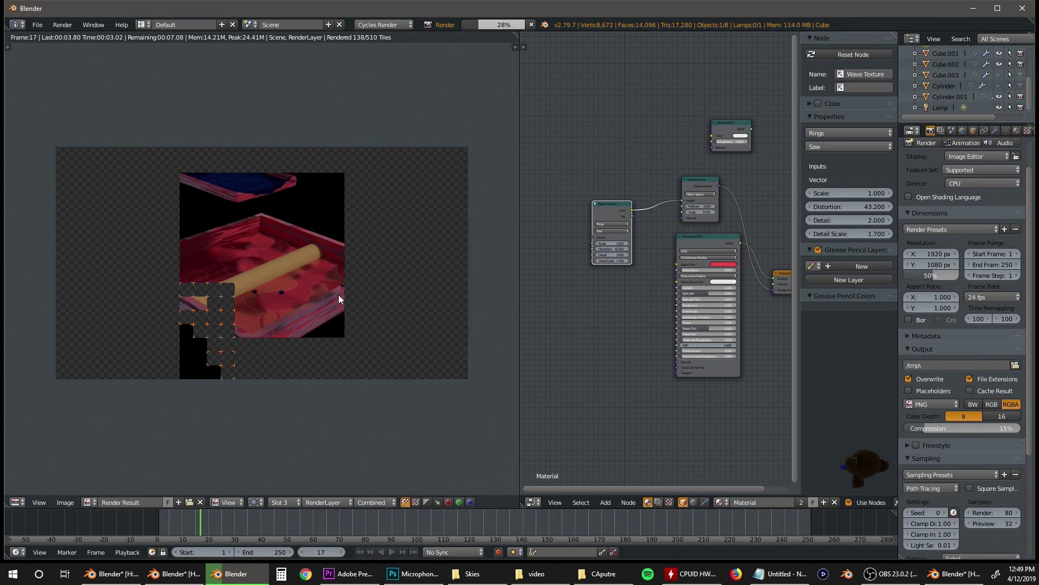
scroll(243, 239, "up", 1)
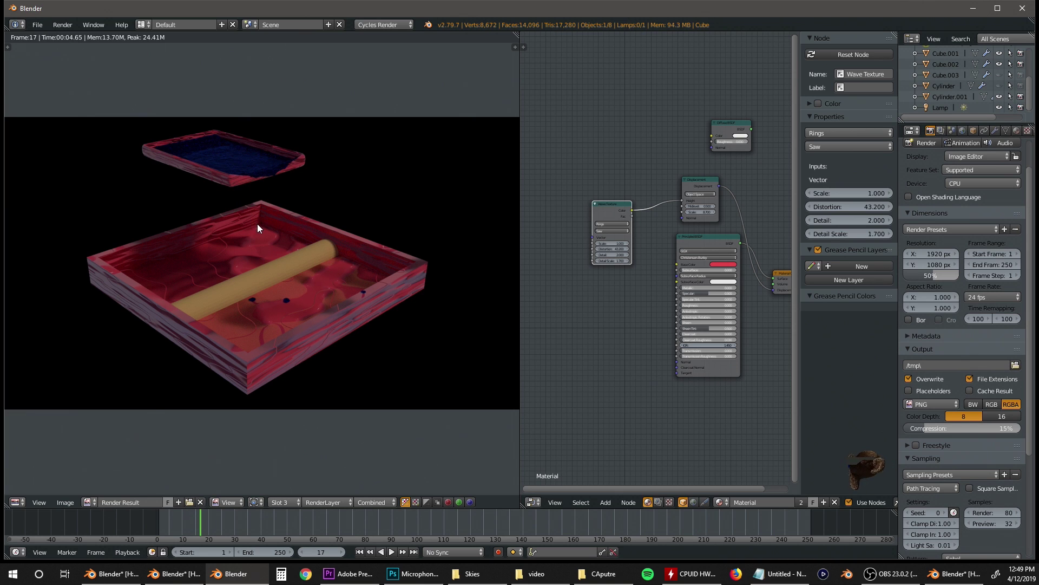
- Set the render resolution percentage to 100%
scroll(258, 223, "down", 1)
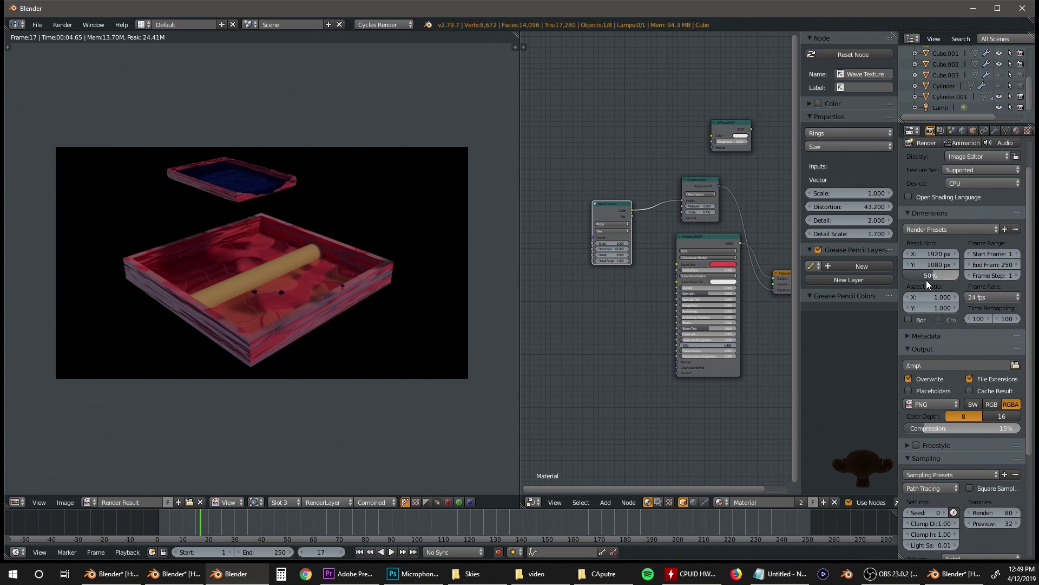
left_click_drag(920, 275, 952, 275)
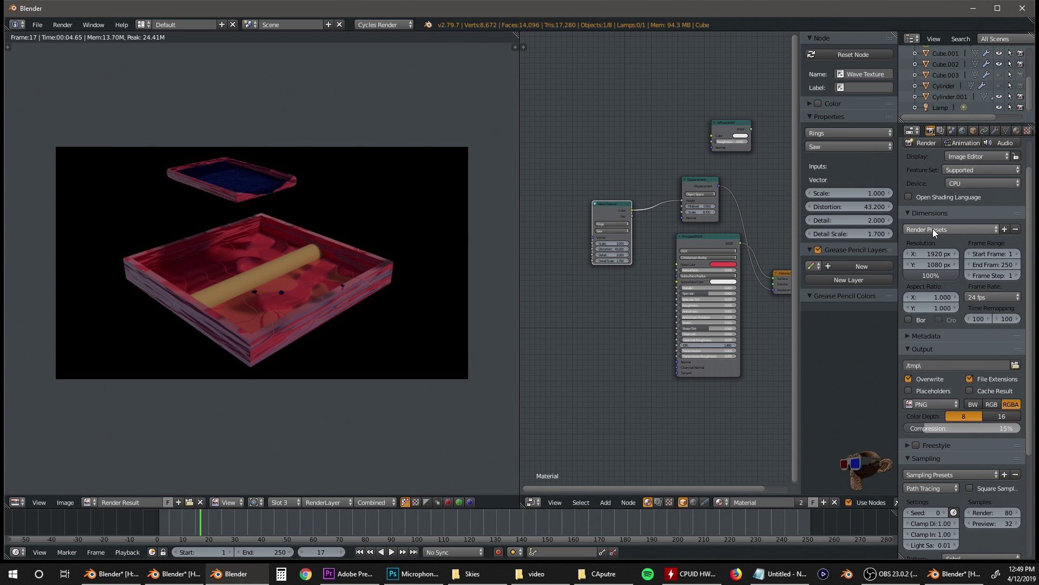